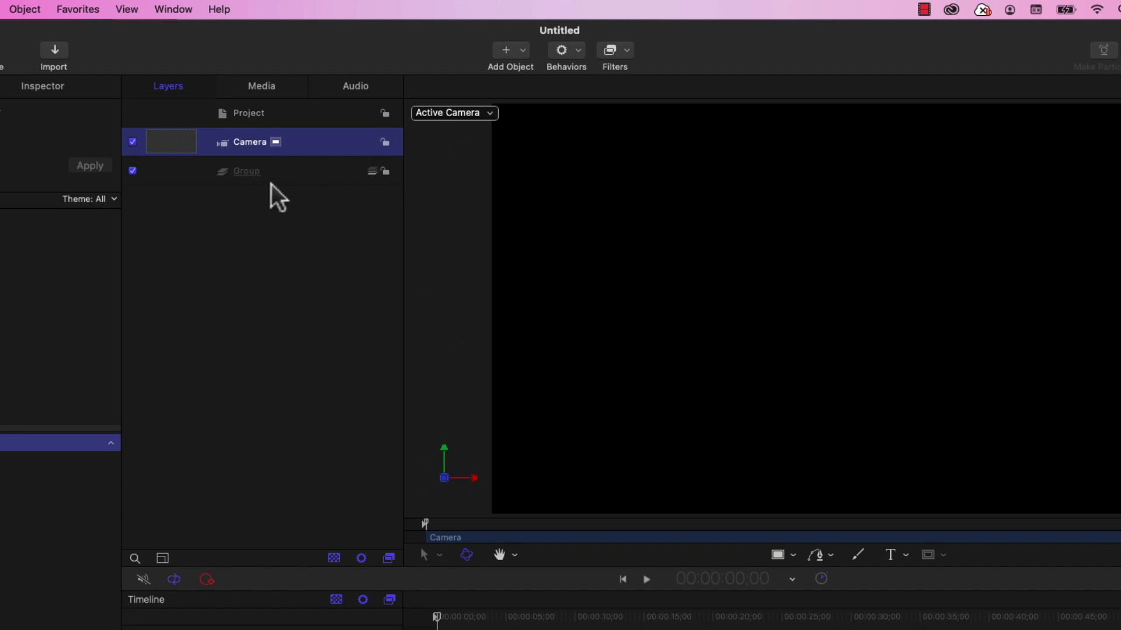
# Rename the empty group as Photo 1 and add a drop zone inside it.
pyautogui.write('Photo 1')
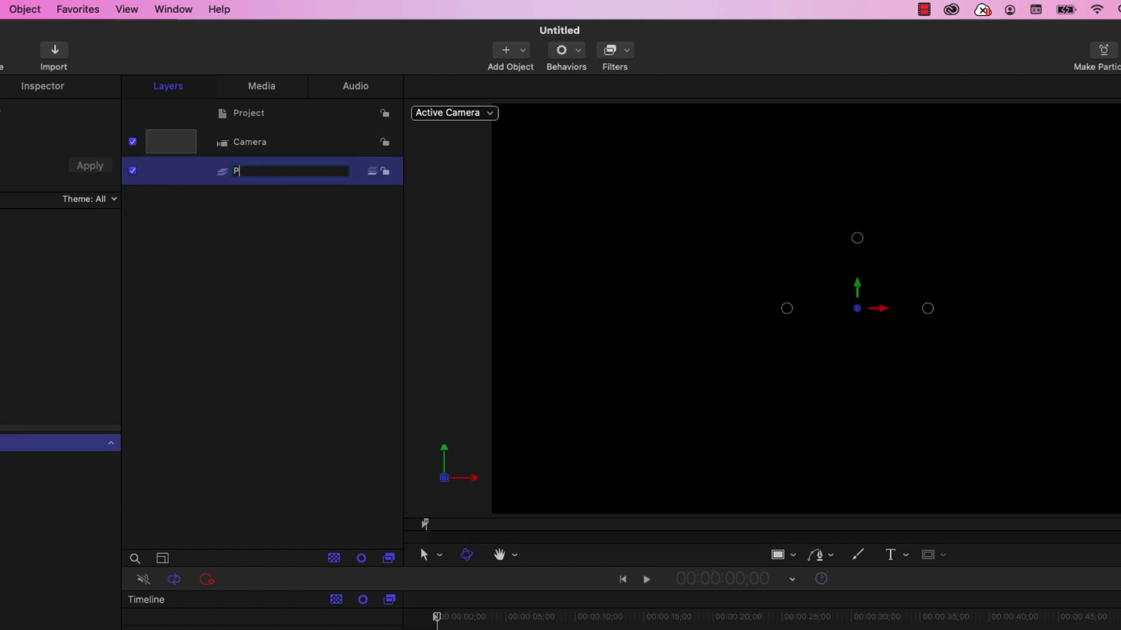
pyautogui.press('Return')
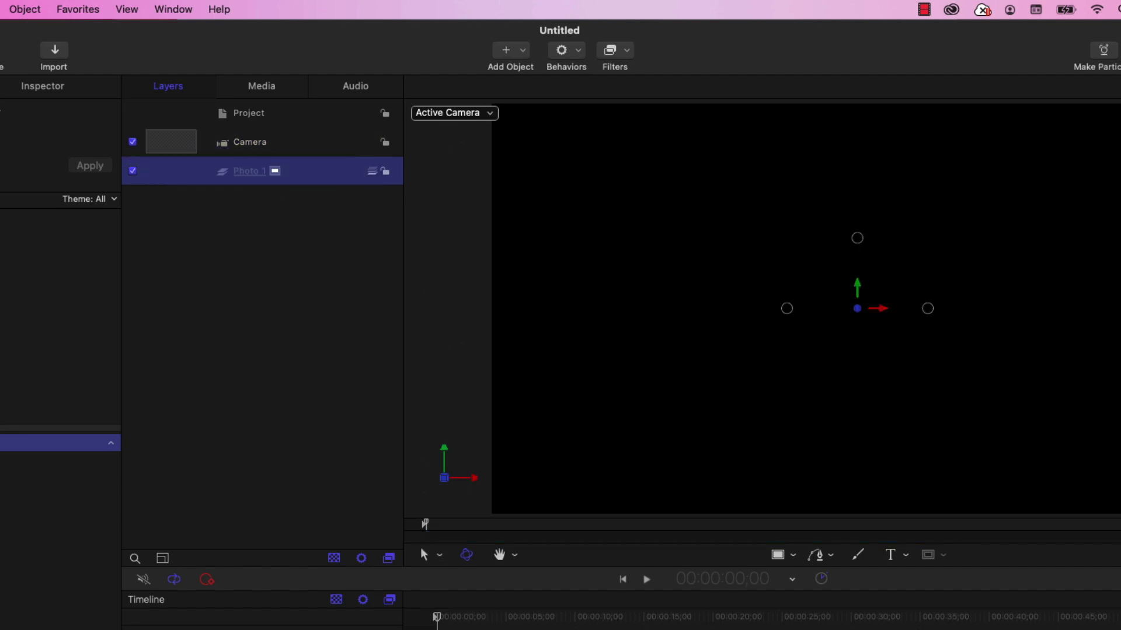
pyautogui.click(514, 52)
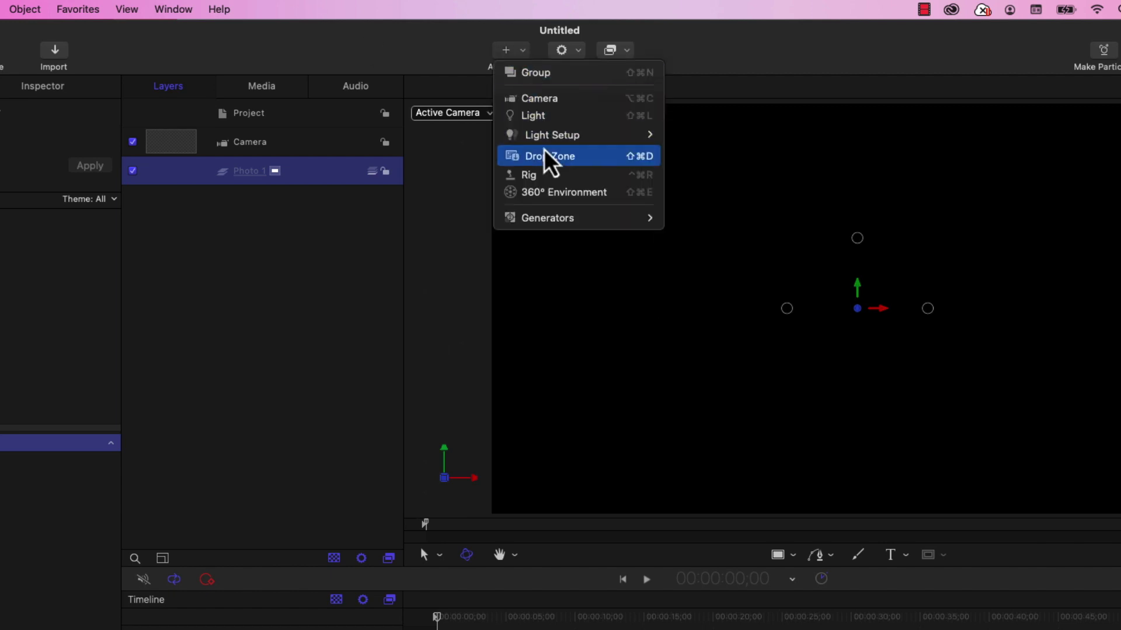
pyautogui.click(550, 166)
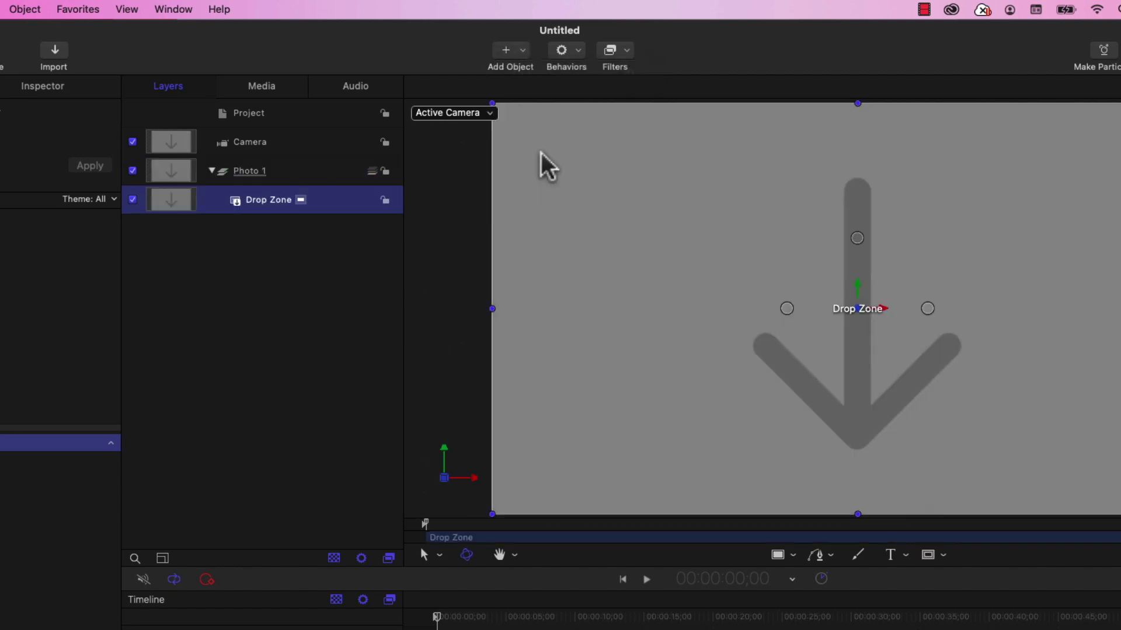
# Rename the drop zone in the Photo 1 group as Drop Zone 1.
pyautogui.doubleClick(279, 201)
pyautogui.click(299, 194)
pyautogui.write('1')
pyautogui.press('Return')
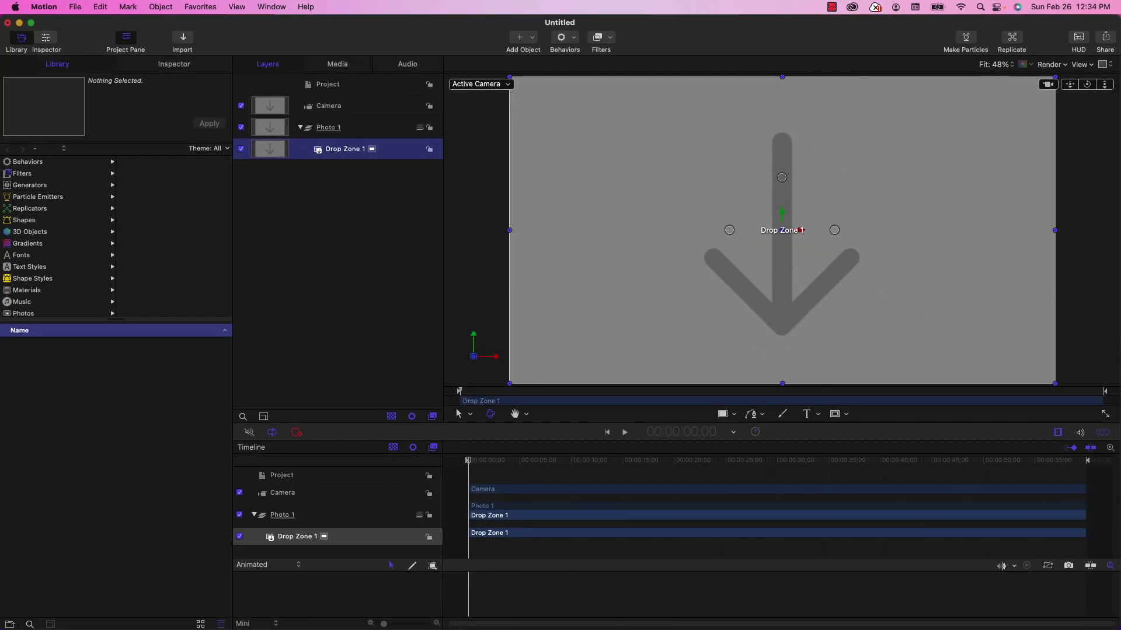
# Set the camera's Z position to 1000 px in its transform properties.
pyautogui.click(323, 108)
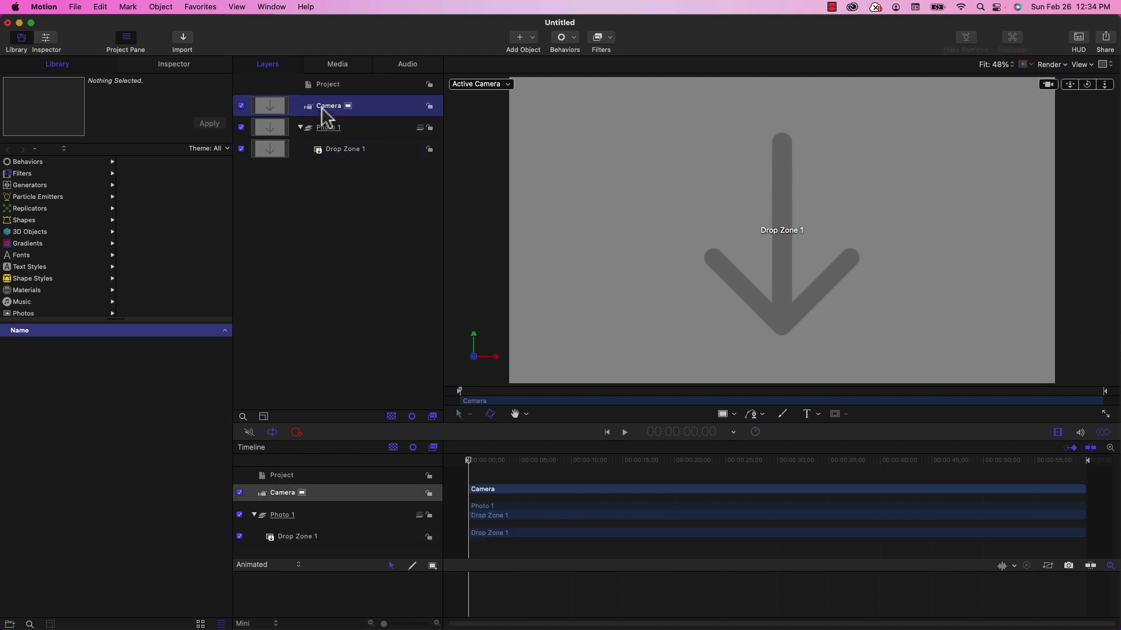
pyautogui.click(174, 65)
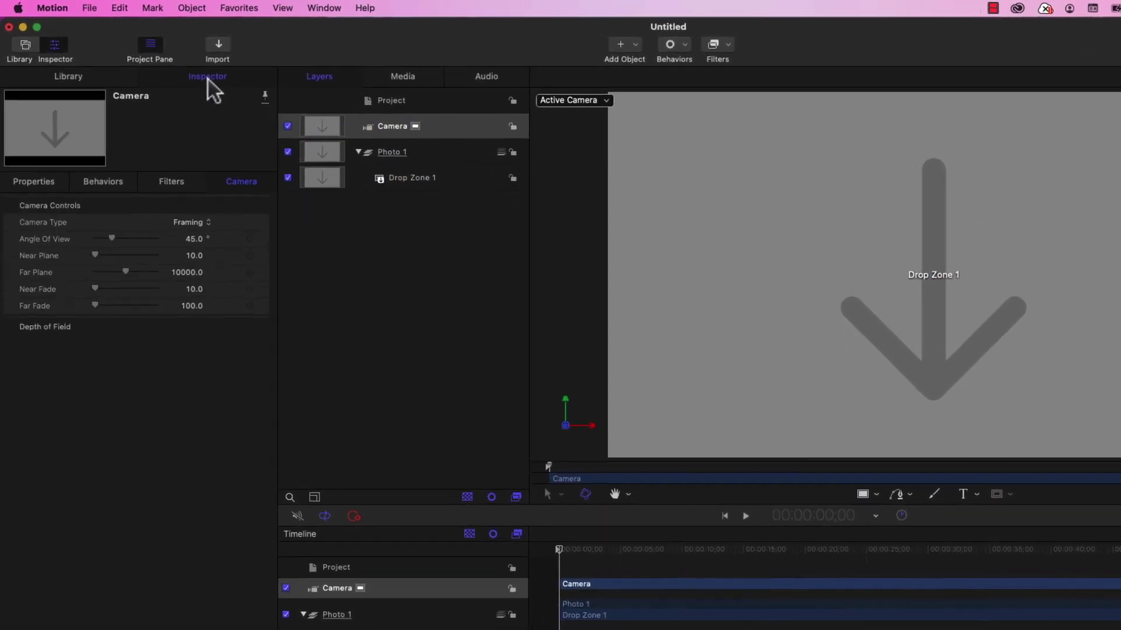
pyautogui.click(37, 187)
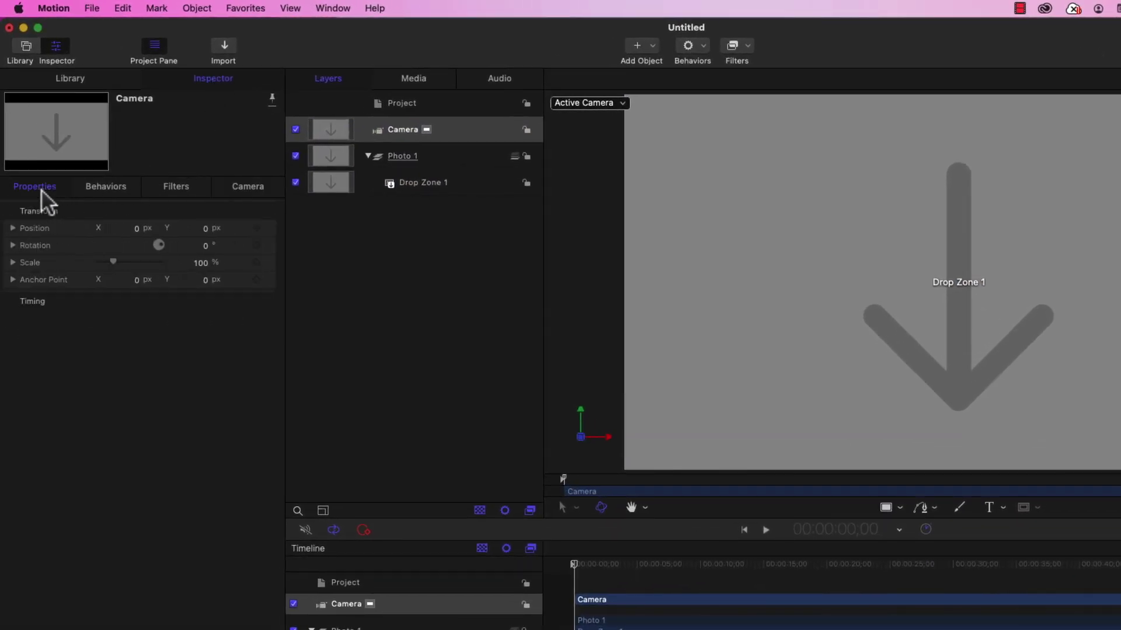
pyautogui.click(13, 228)
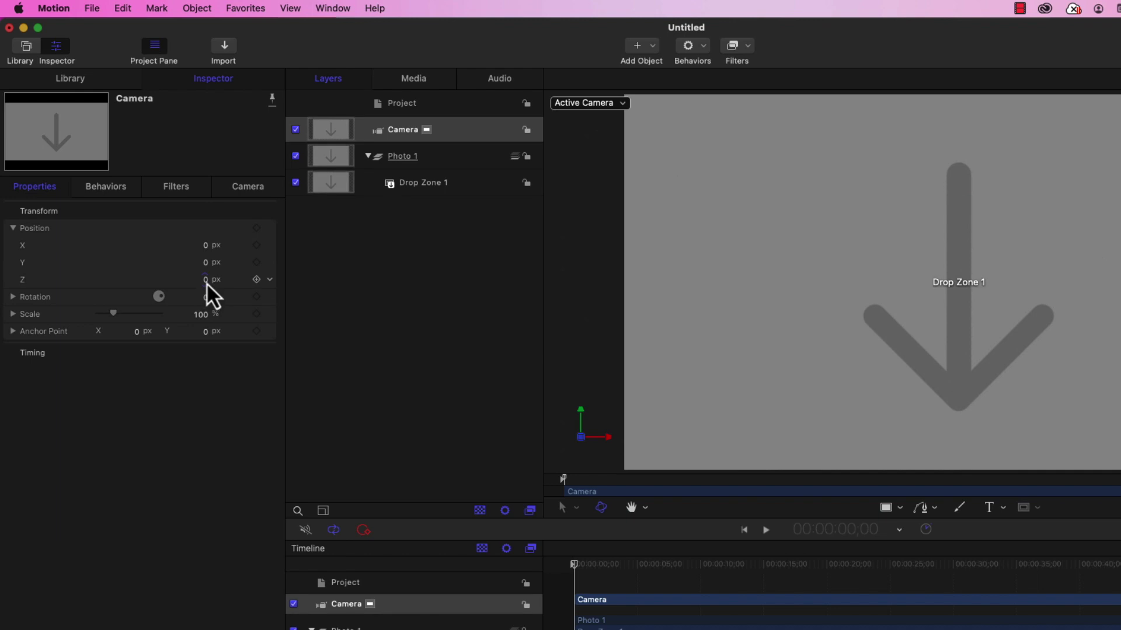
pyautogui.write('1000')
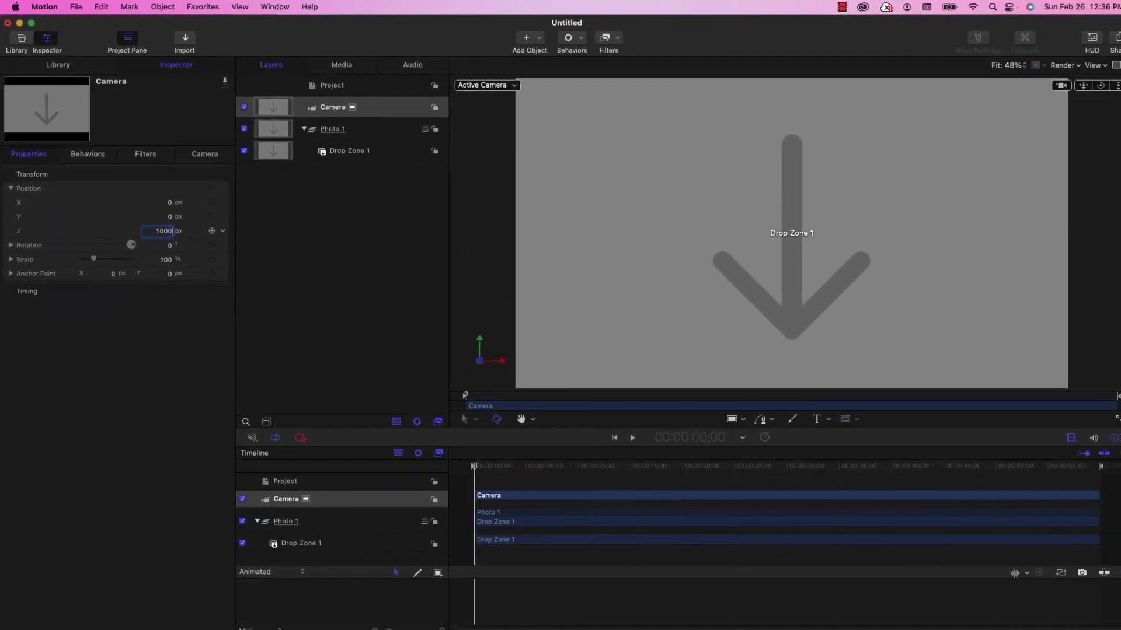
pyautogui.press('Return')
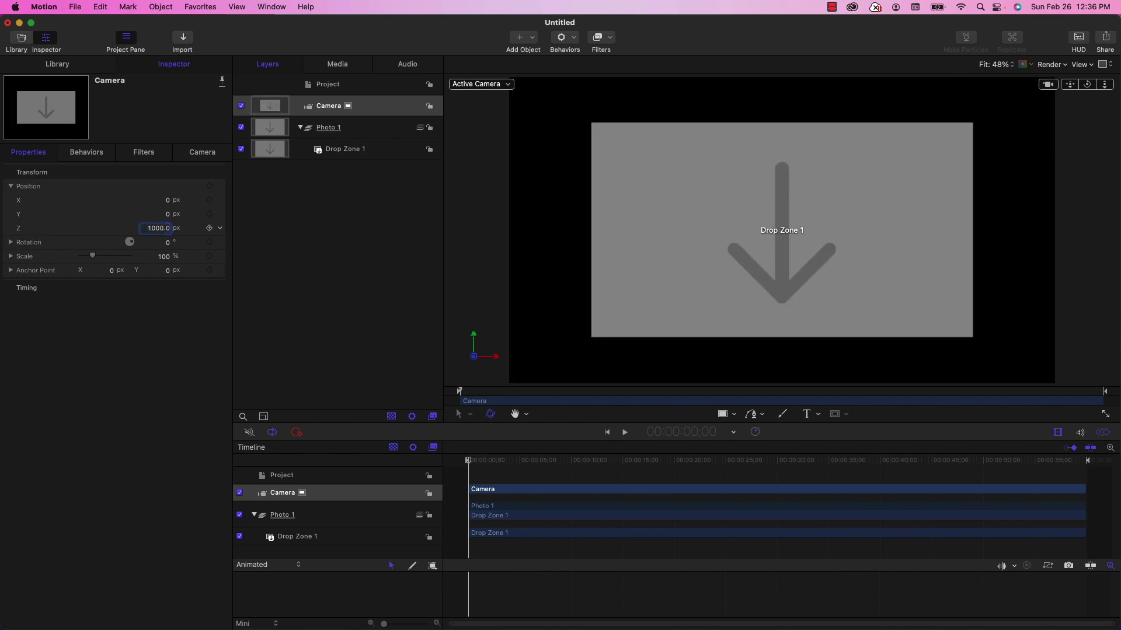
# Draw a white rectangle slightly larger than the drop zone in the Photo 1 group and reset its position.
pyautogui.click(325, 135)
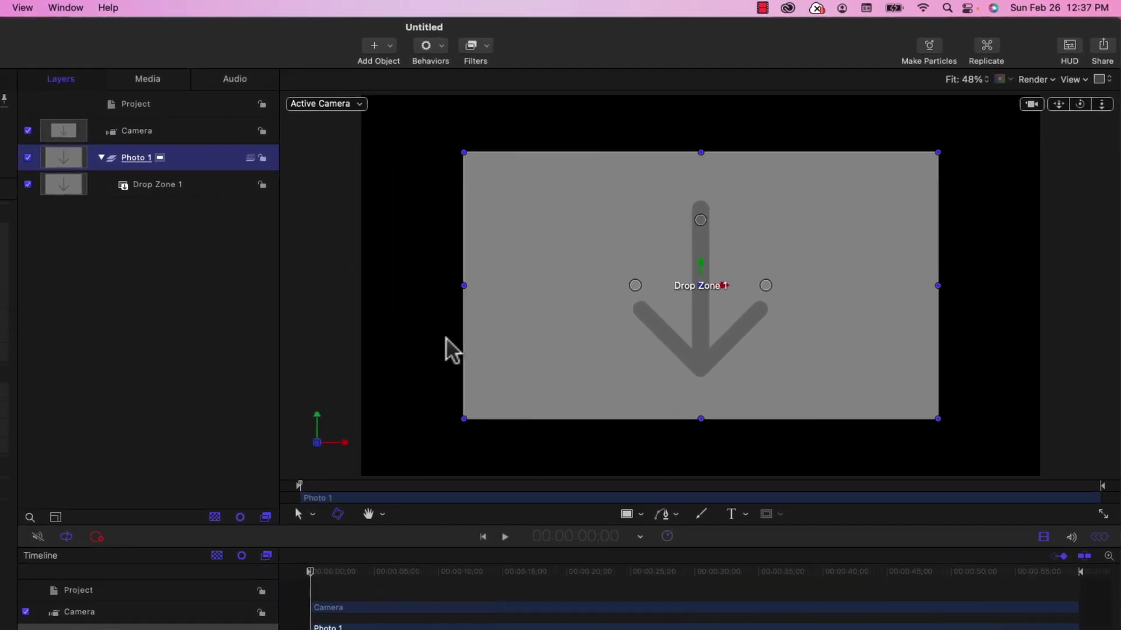
pyautogui.click(606, 537)
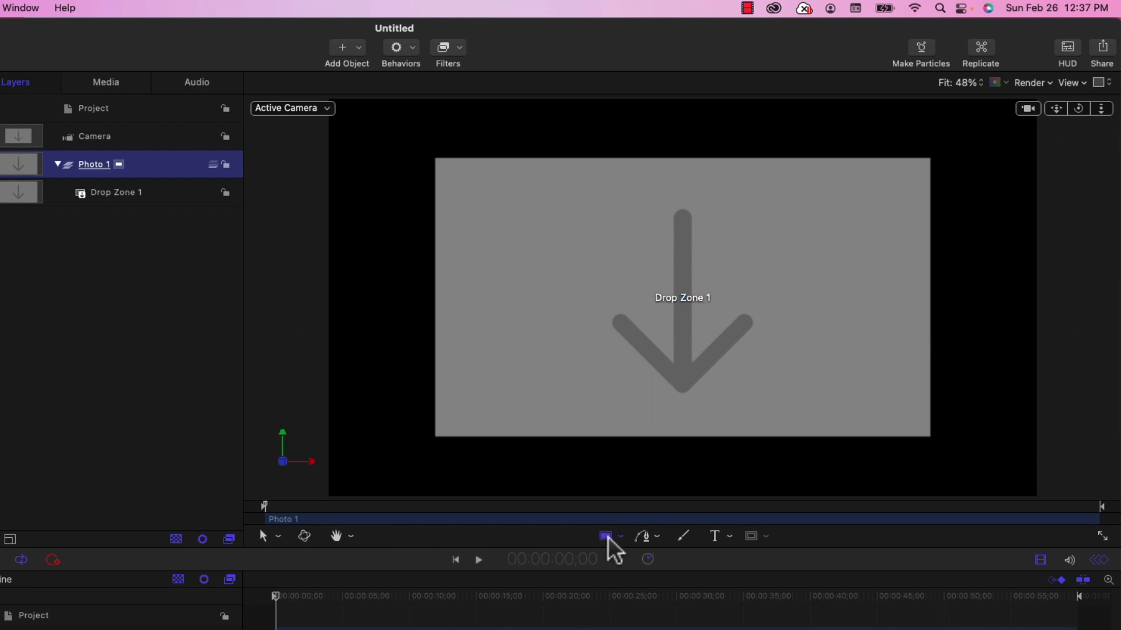
pyautogui.moveTo(410, 143); pyautogui.dragTo(954, 457)
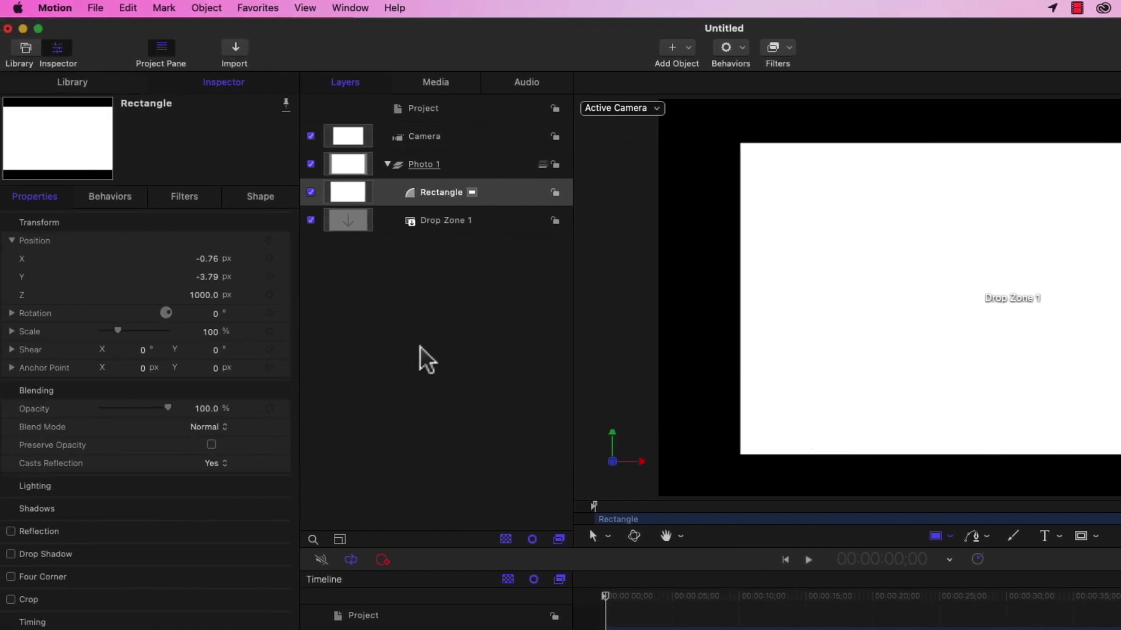
pyautogui.press('s')
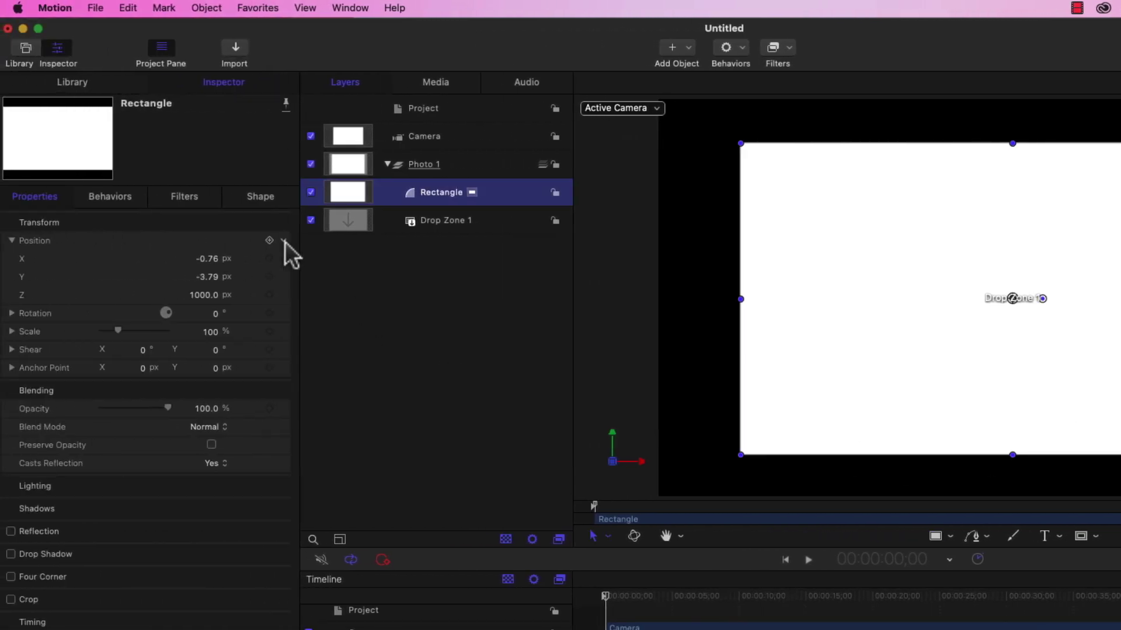
pyautogui.click(284, 241)
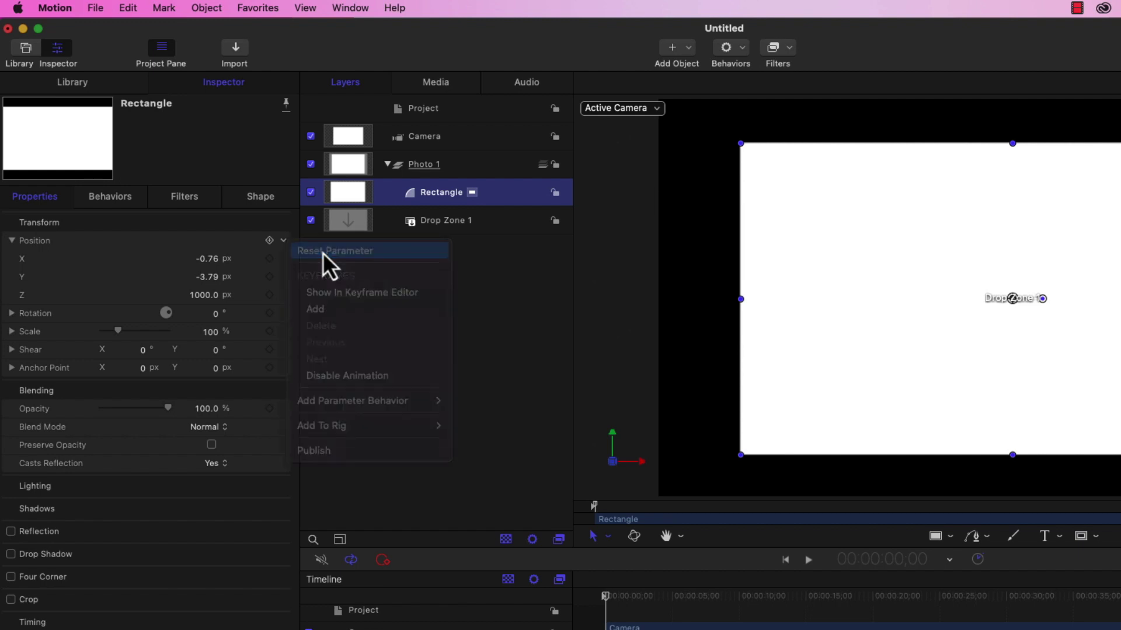
pyautogui.click(327, 252)
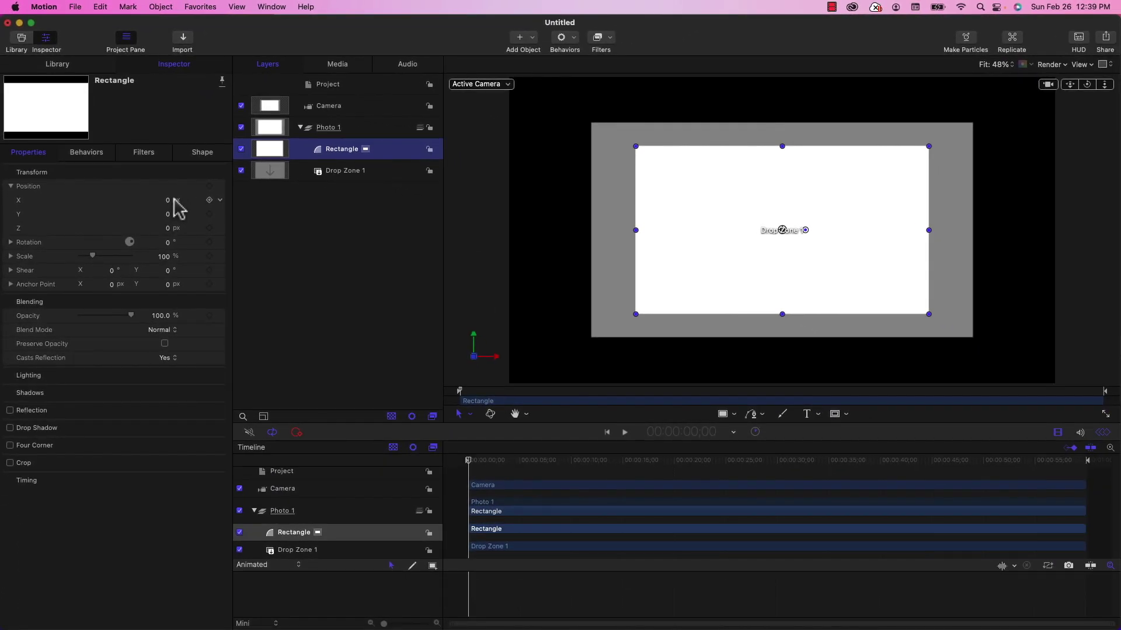
# Enlarge the rectangle from two opposite corners to about 133% scale, slightly overlapping the drop zone's edges.
pyautogui.click(636, 315)
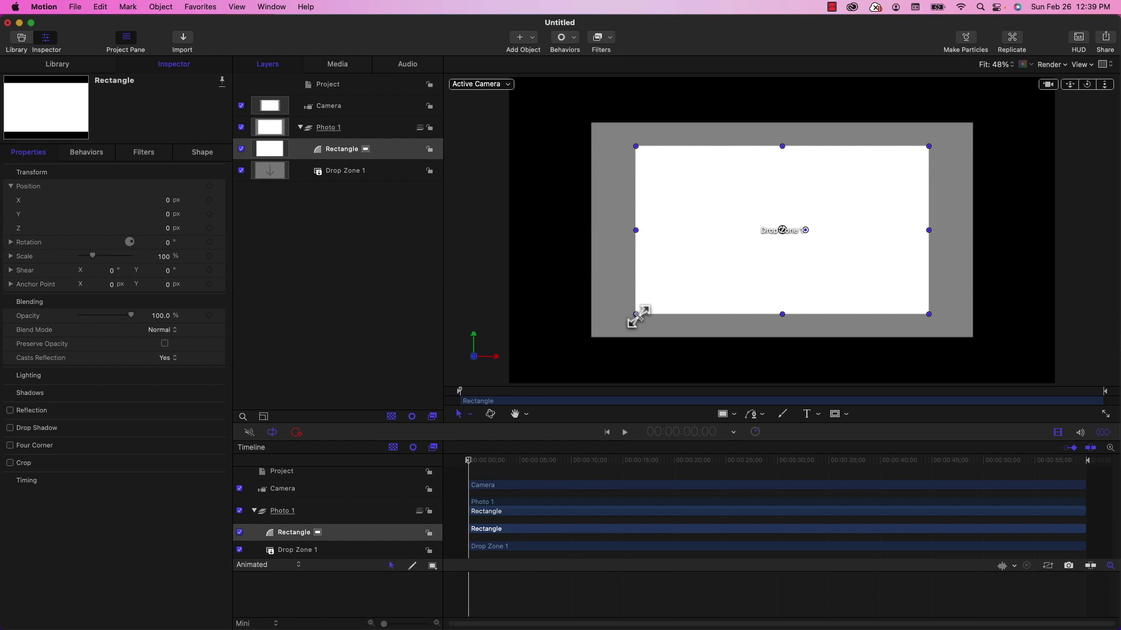
pyautogui.moveTo(636, 315); pyautogui.dragTo(586, 339)
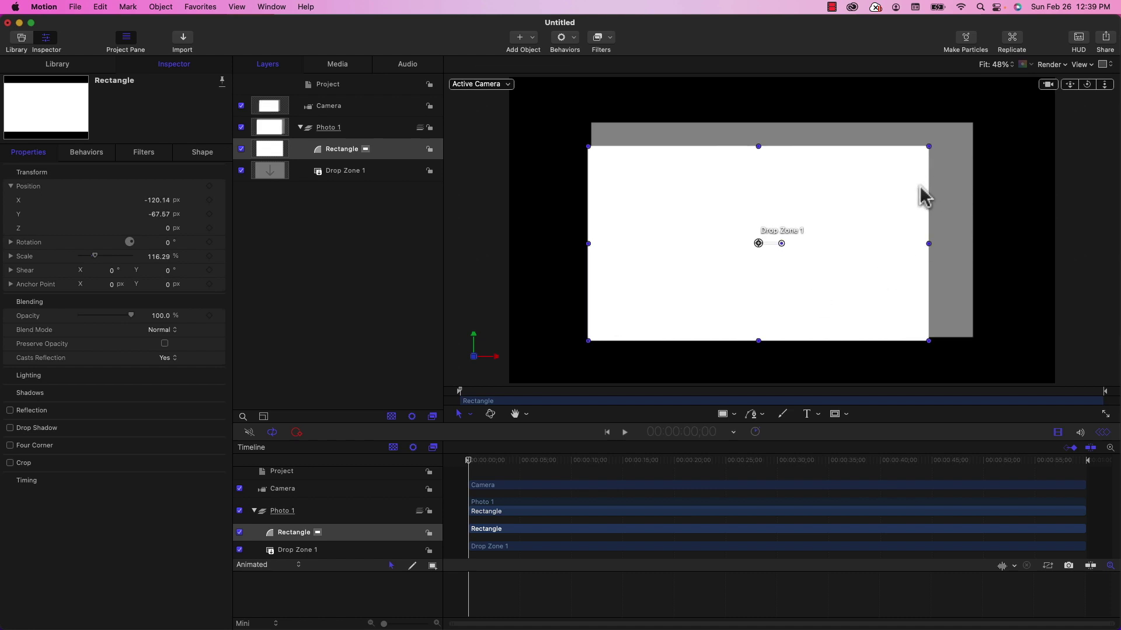
pyautogui.moveTo(928, 147); pyautogui.dragTo(978, 122)
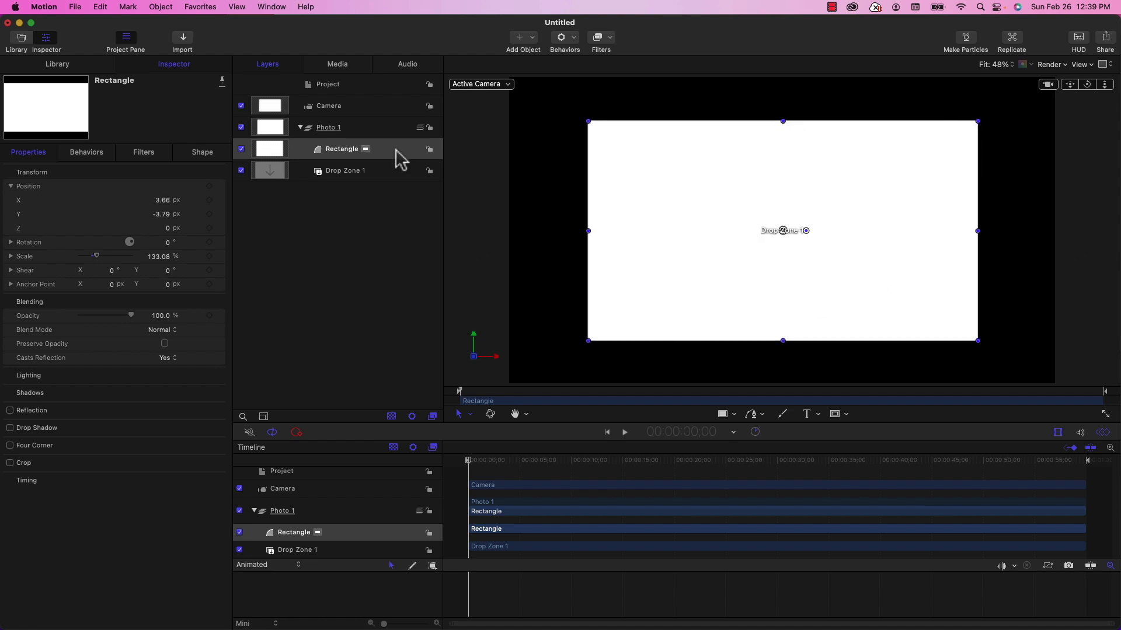
# Reset the rectangle's position and place it beneath Drop Zone 1 in the Photo 1 group as a white border.
pyautogui.click(221, 186)
pyautogui.click(236, 191)
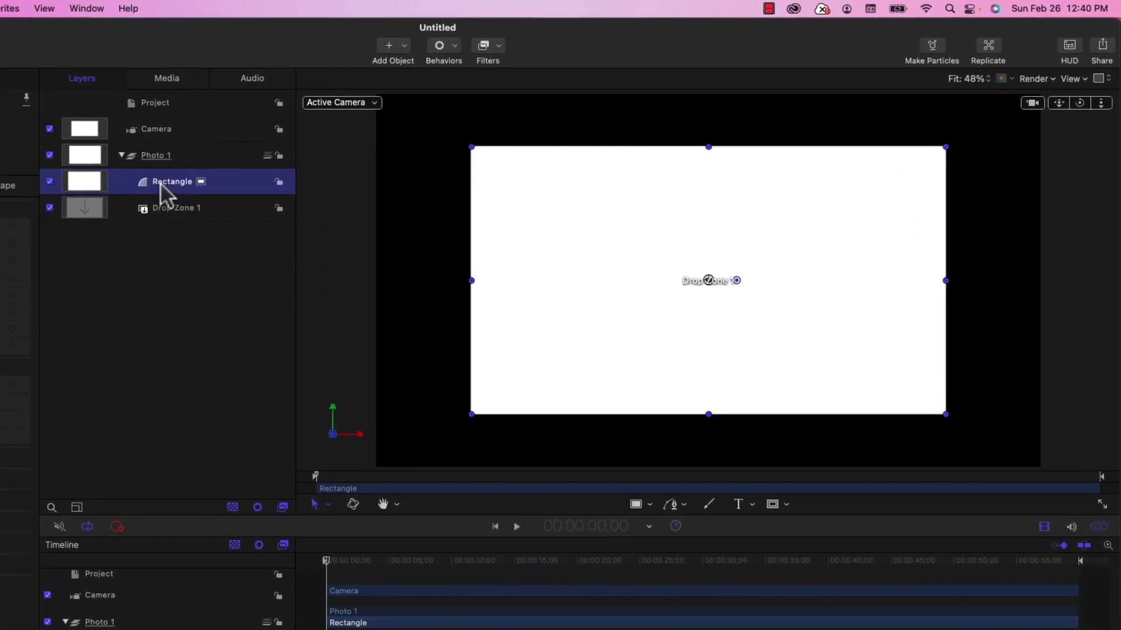
pyautogui.moveTo(313, 153); pyautogui.dragTo(308, 171)
pyautogui.moveTo(153, 204); pyautogui.dragTo(148, 215)
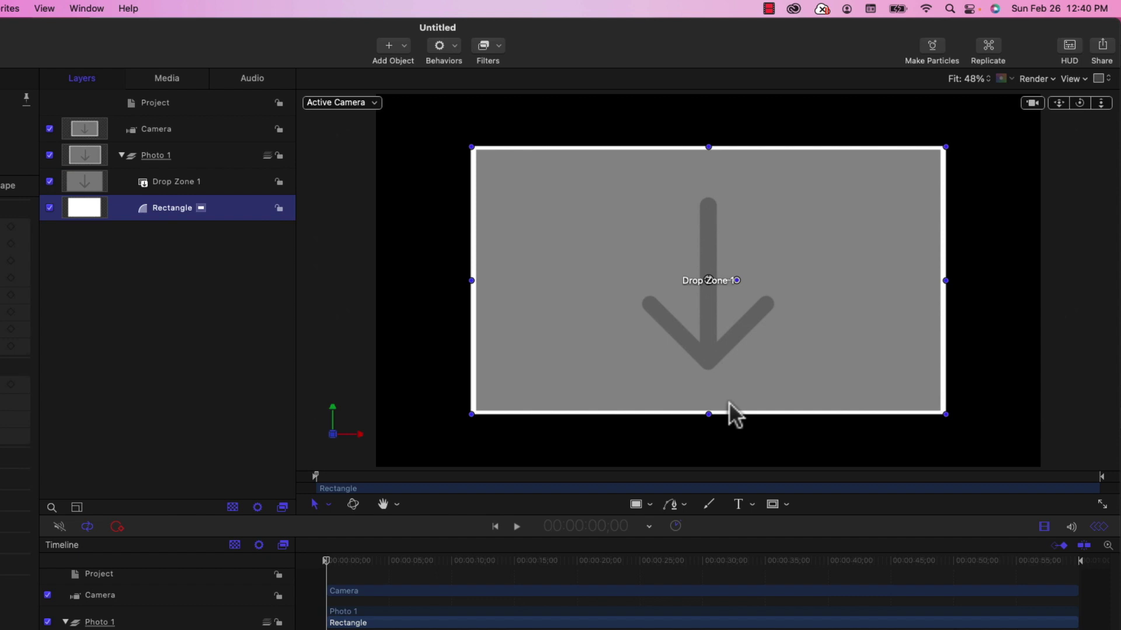
# Extend the rectangle's lower edge slightly and reset its position to centre the border around the drop zone.
pyautogui.moveTo(708, 415); pyautogui.dragTo(709, 417)
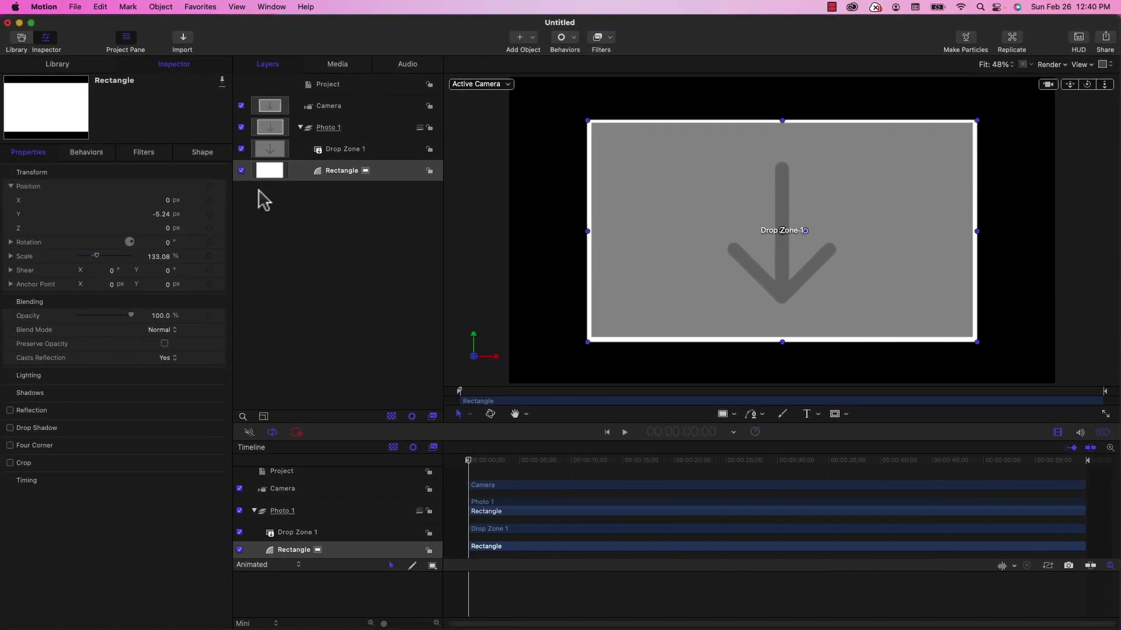
pyautogui.click(220, 187)
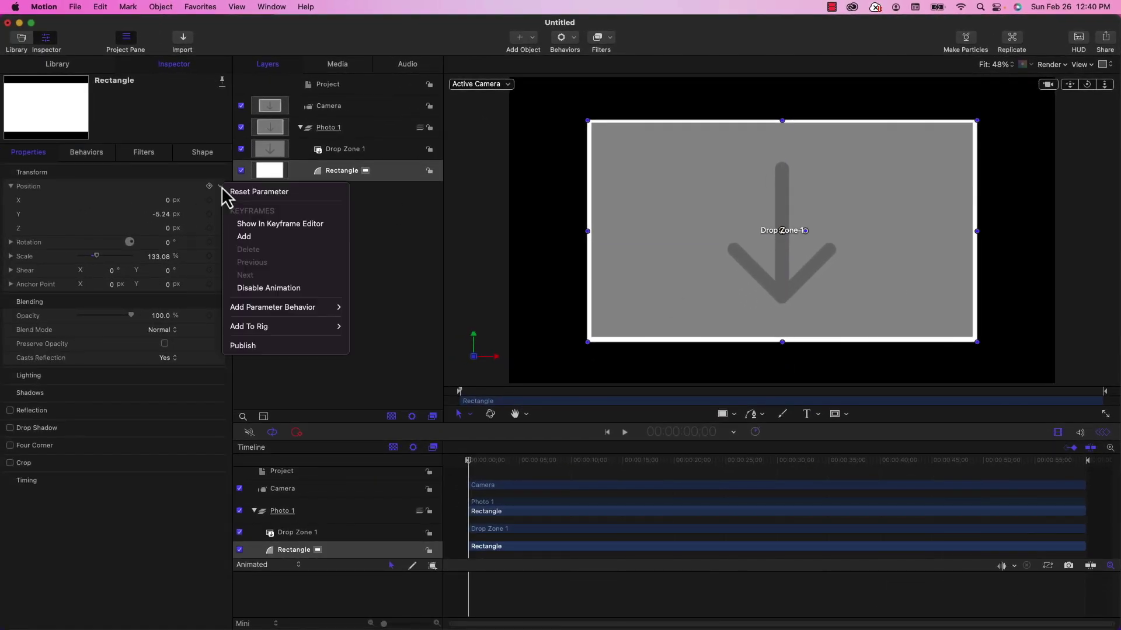
pyautogui.click(233, 192)
pyautogui.click(342, 241)
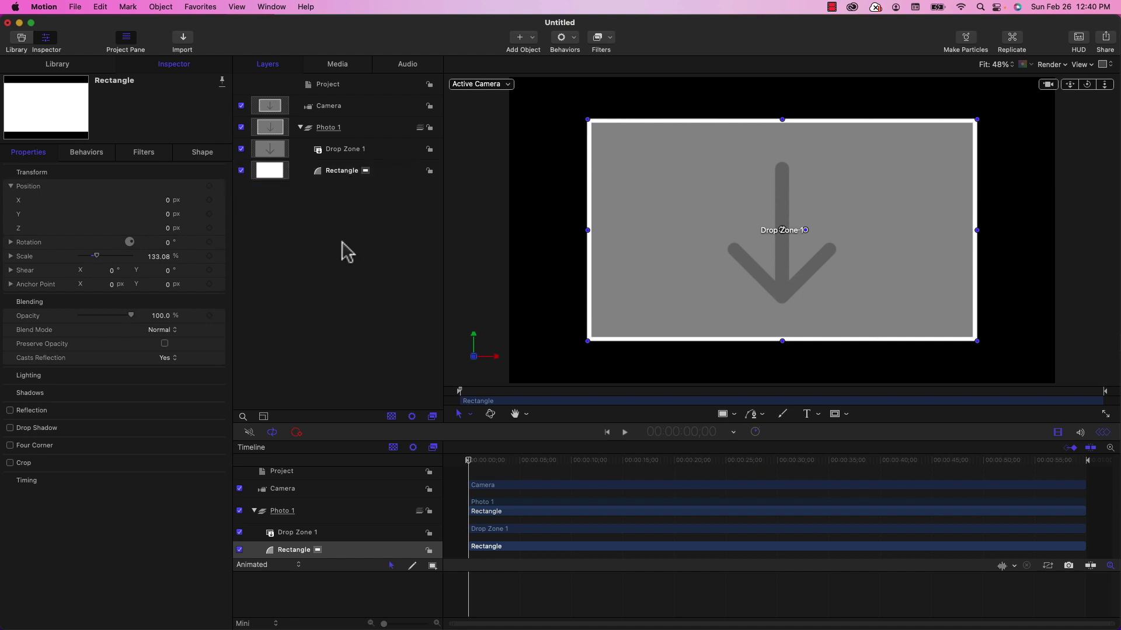
# Set the rectangle's Z position to -1 px, behind the drop zone, and check Drop Zone 1's transform properties.
pyautogui.click(343, 176)
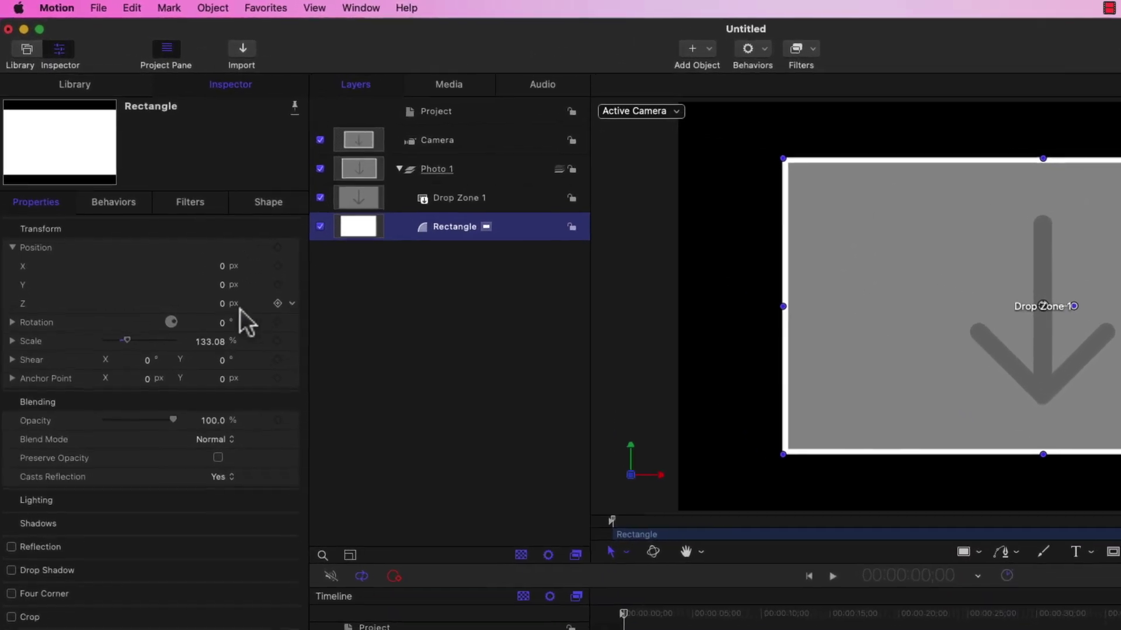
pyautogui.click(168, 229)
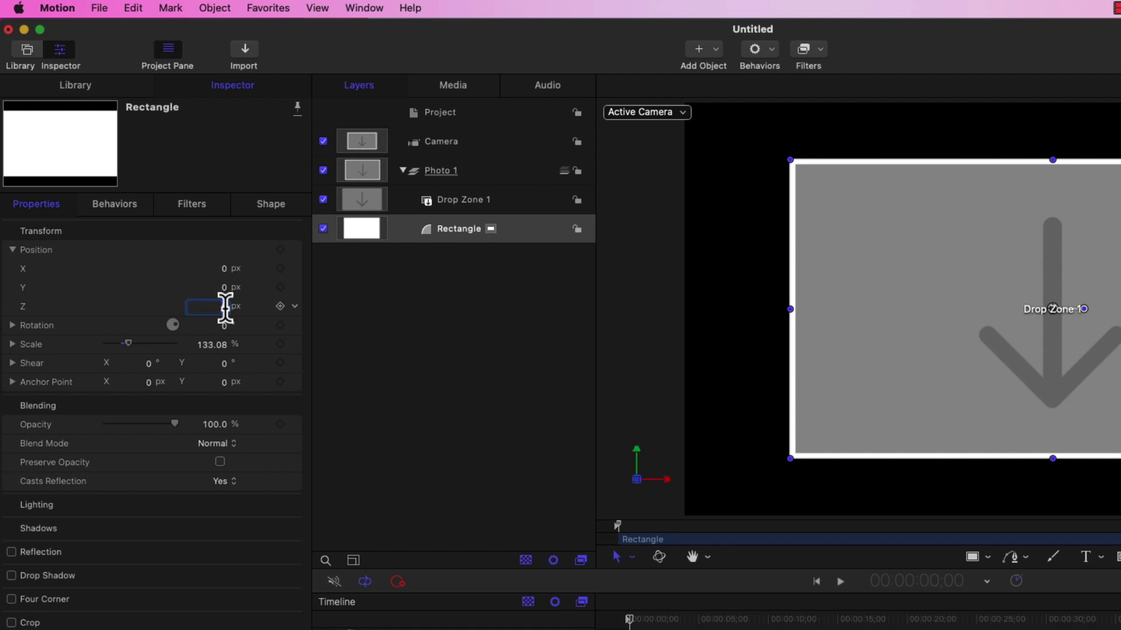
pyautogui.write('-1')
pyautogui.press('Return')
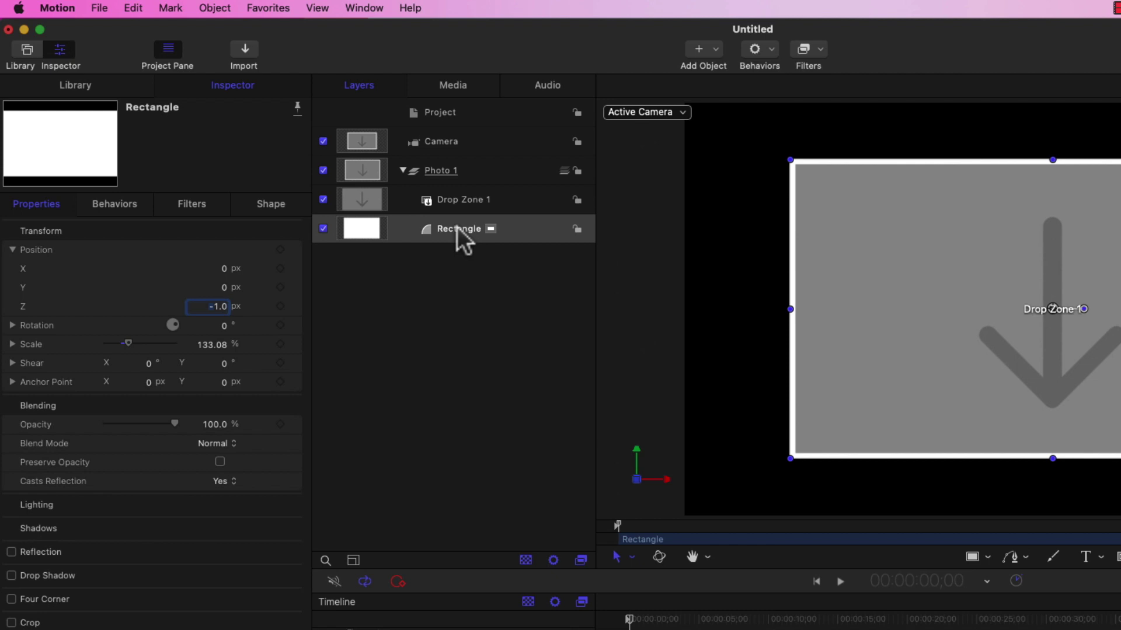
pyautogui.click(454, 208)
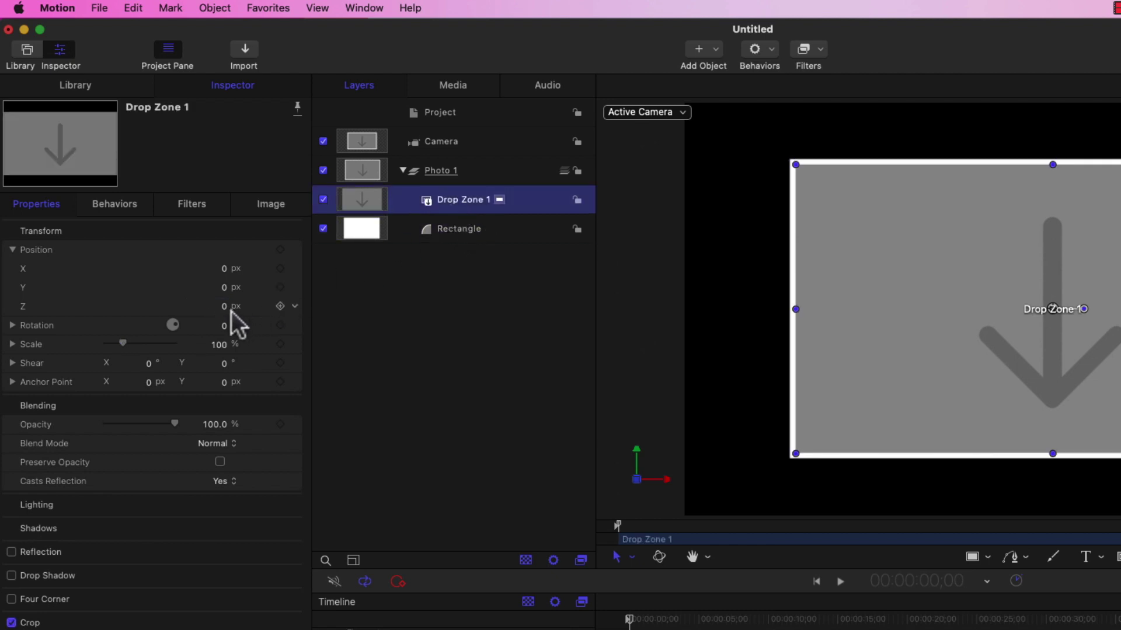
# Duplicate the Photo 1 group and rename the copy as Photo 2.
pyautogui.click(442, 172)
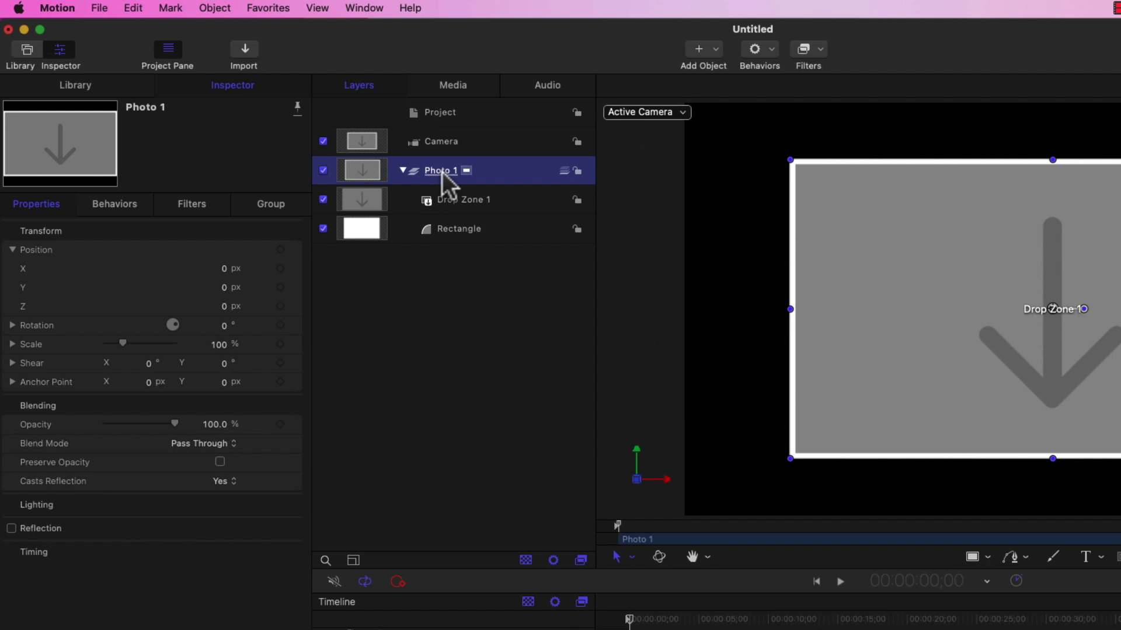
pyautogui.rightClick(517, 169)
pyautogui.click(566, 236)
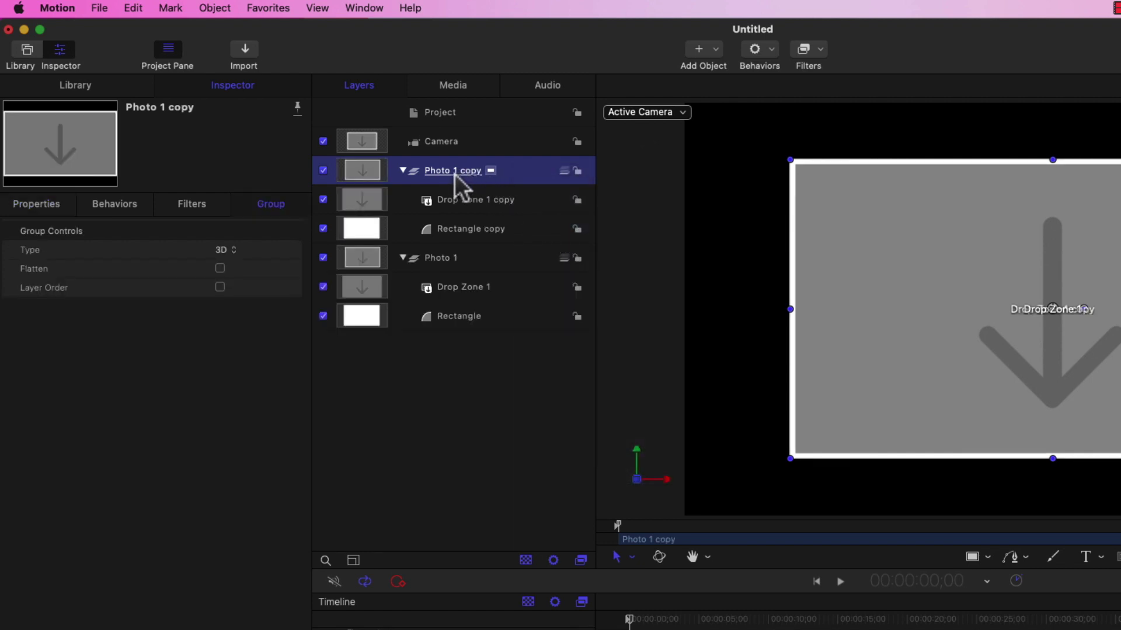
pyautogui.doubleClick(454, 170)
pyautogui.moveTo(457, 171); pyautogui.dragTo(515, 173)
pyautogui.press('BackSpace')
pyautogui.press('BackSpace')
pyautogui.press('BackSpace')
pyautogui.write('2')
pyautogui.press('Return')
# Collapse the Photo 1 and Photo 2 groups and duplicate the photo group repeatedly, naming the copies Photo 3 through Photo 6.
pyautogui.click(402, 257)
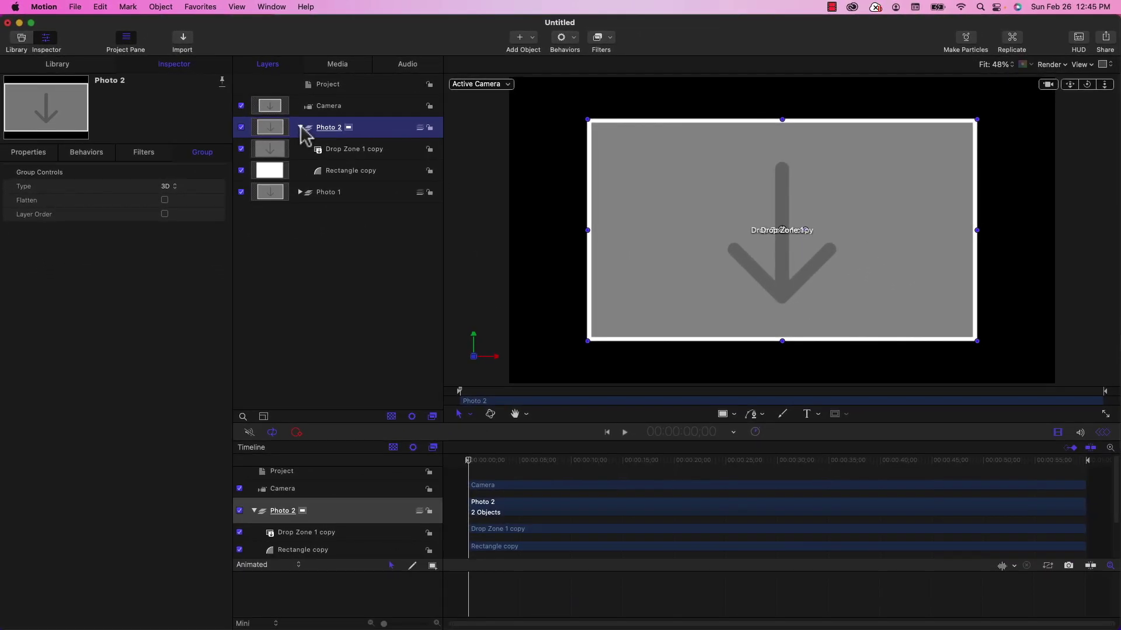
pyautogui.click(315, 134)
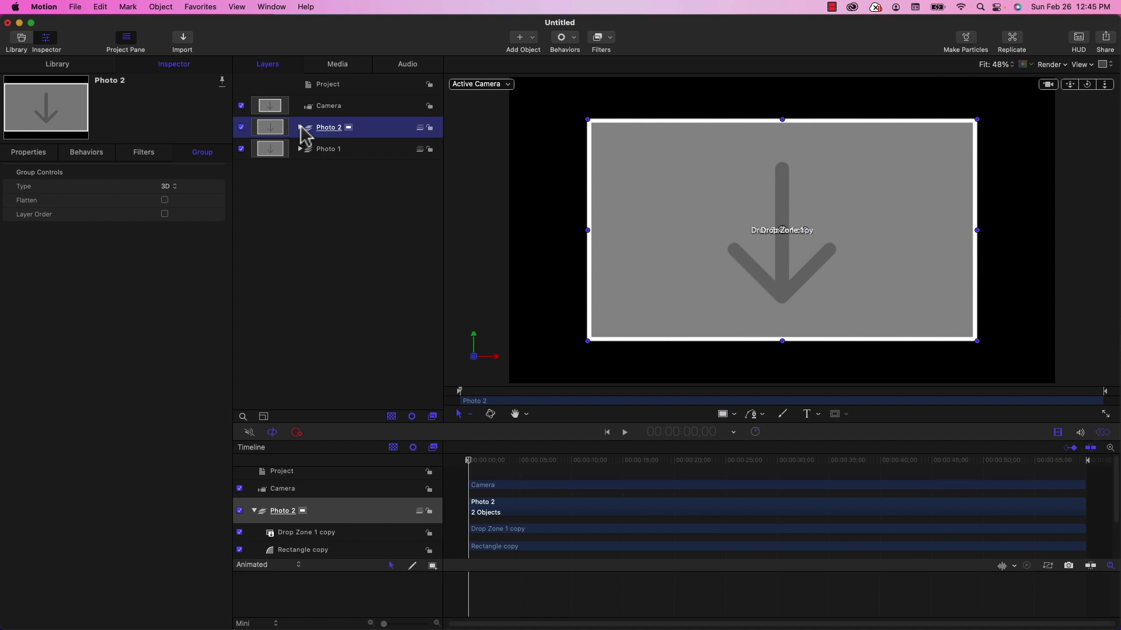
pyautogui.rightClick(397, 140)
pyautogui.click(400, 175)
pyautogui.press('super+d')
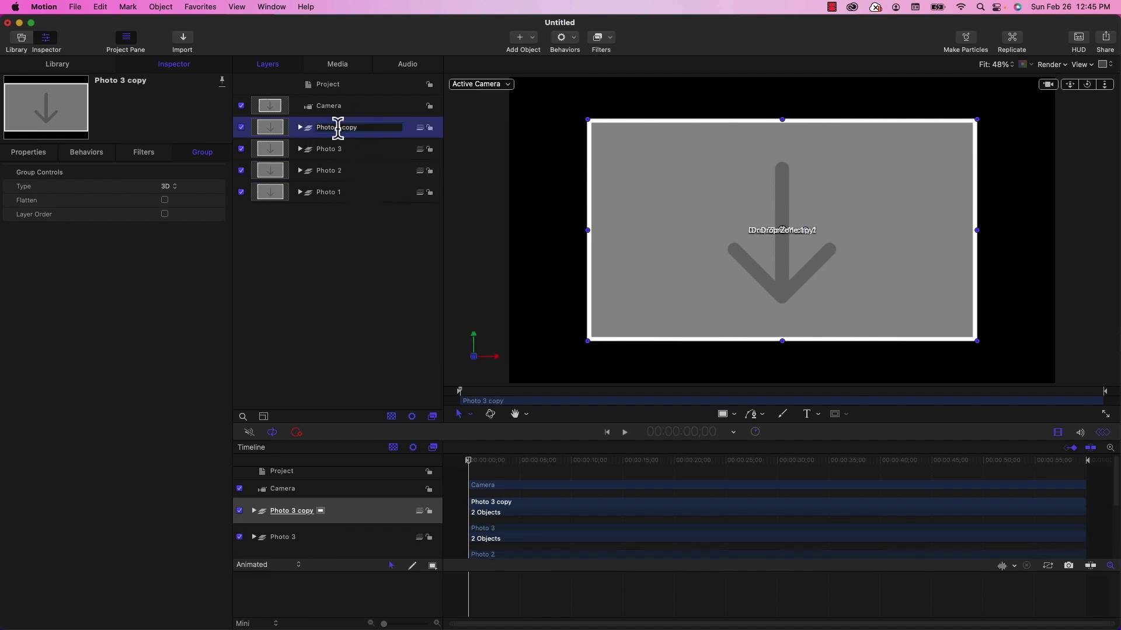
pyautogui.press('super+d')
pyautogui.rightClick(345, 129)
pyautogui.press('super+d')
pyautogui.press('super+d')
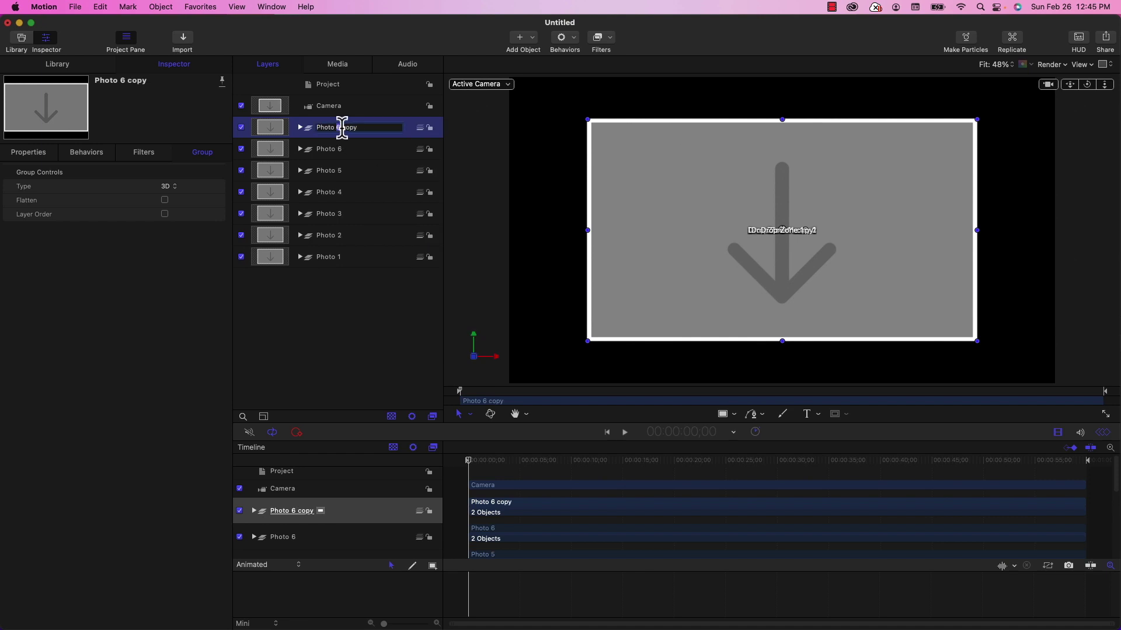
# Continue duplicating the topmost photo group, naming the copies Photo 7, Photo 8, Photo 9 and Photo 10.
pyautogui.rightClick(339, 124)
pyautogui.press('super+d')
pyautogui.rightClick(403, 127)
pyautogui.click(429, 174)
pyautogui.press('super+d')
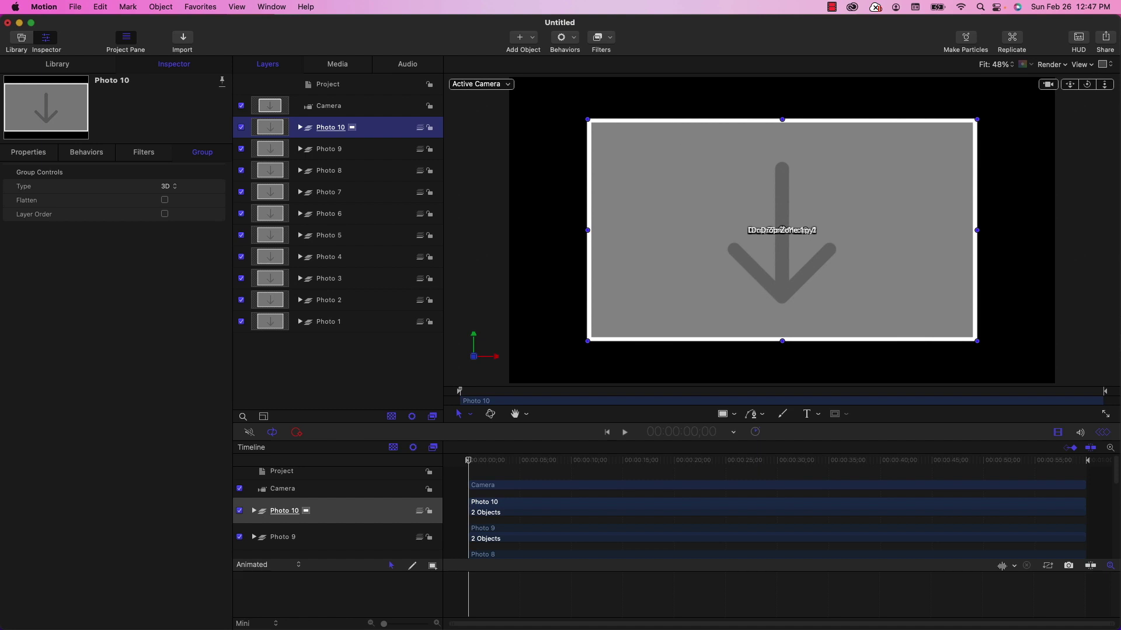
# Check the Photo 1 group's transform properties and set the Photo 2 group's Z position to -2500 px.
pyautogui.click(331, 321)
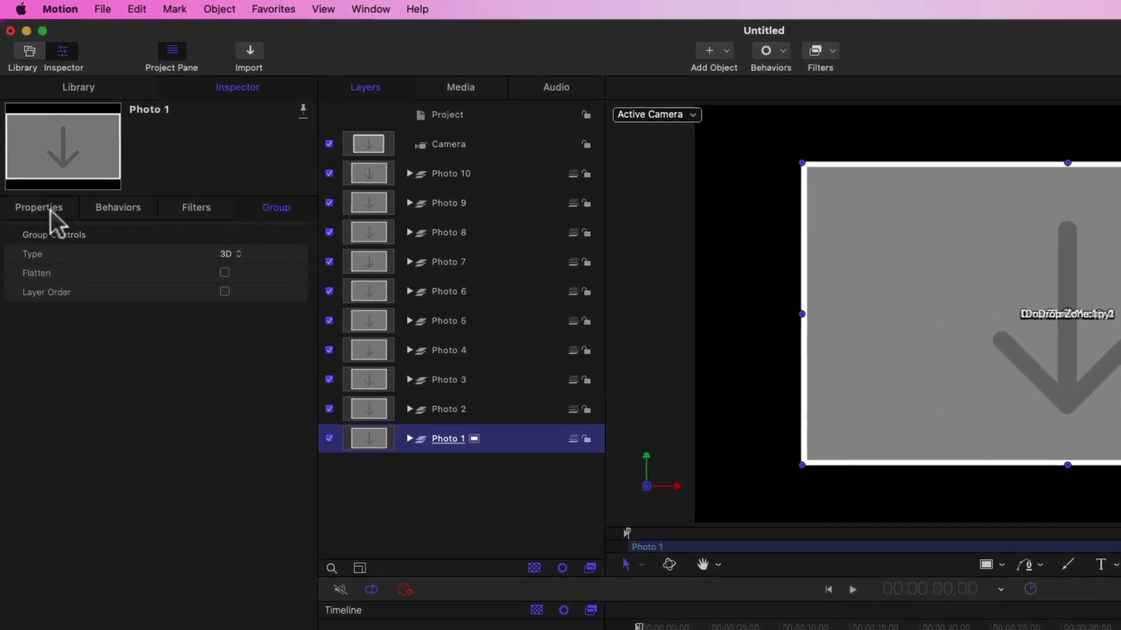
pyautogui.click(35, 154)
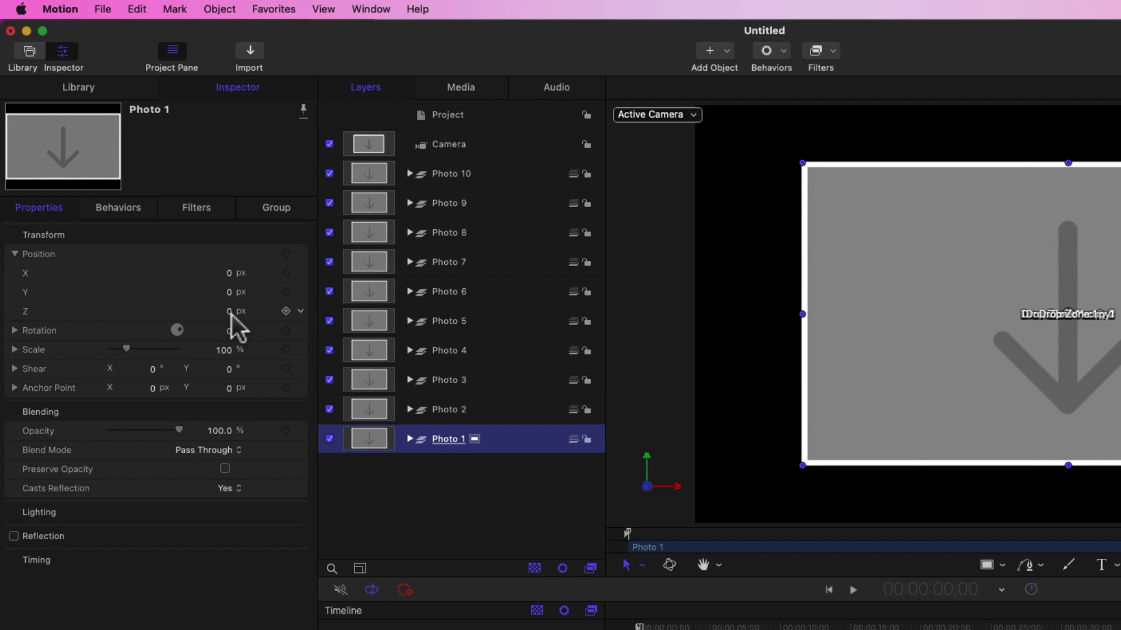
pyautogui.click(454, 415)
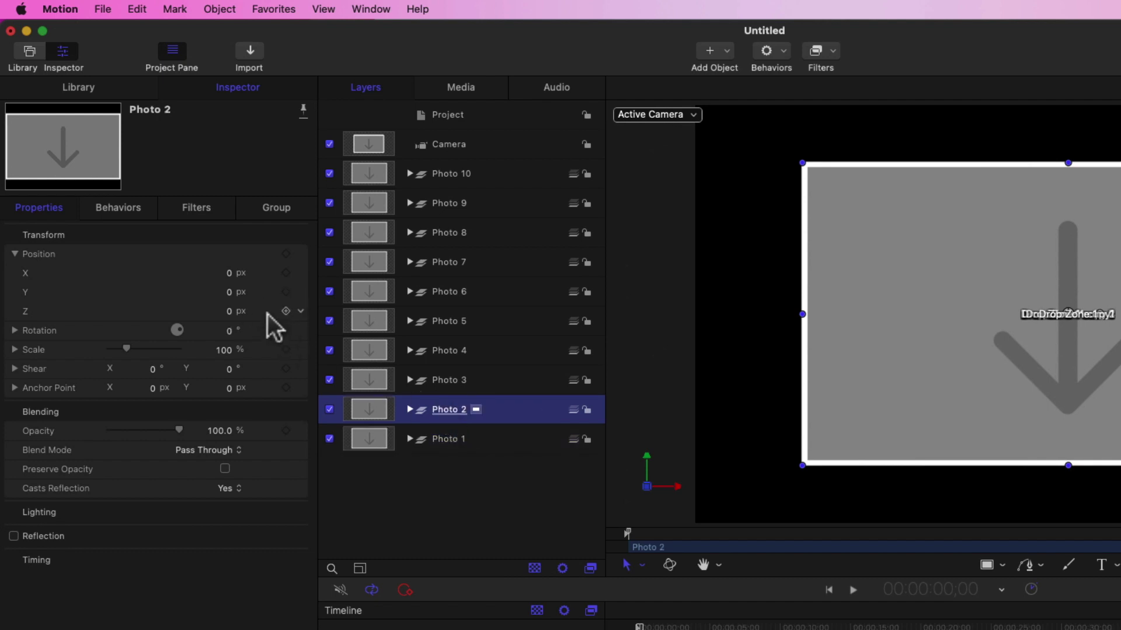
pyautogui.click(230, 313)
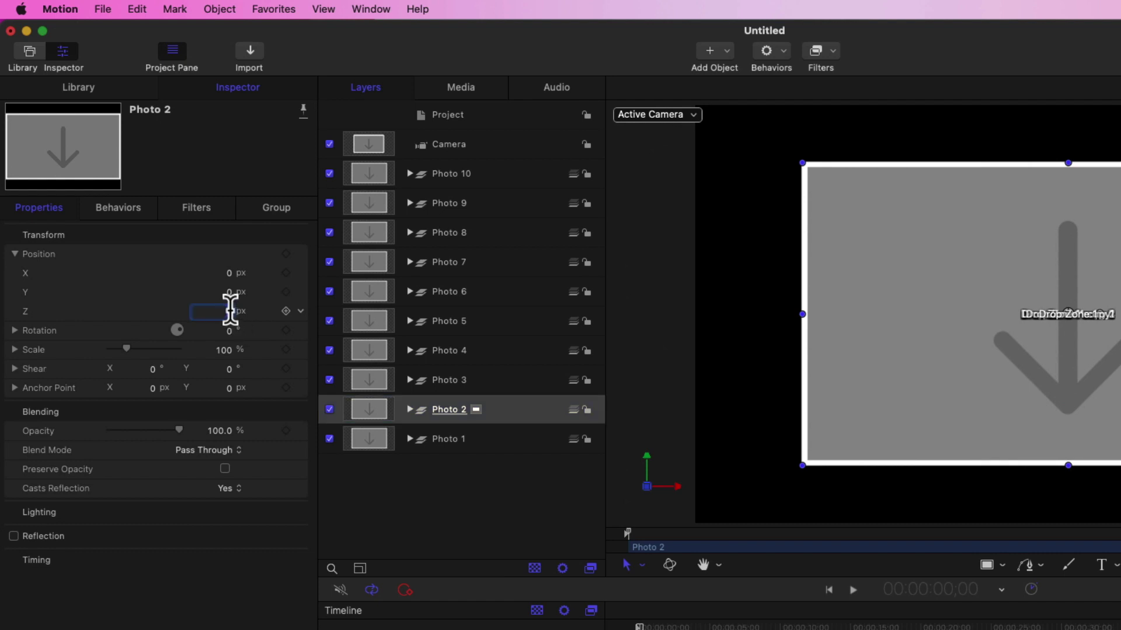
pyautogui.write('-2500')
pyautogui.press('Return')
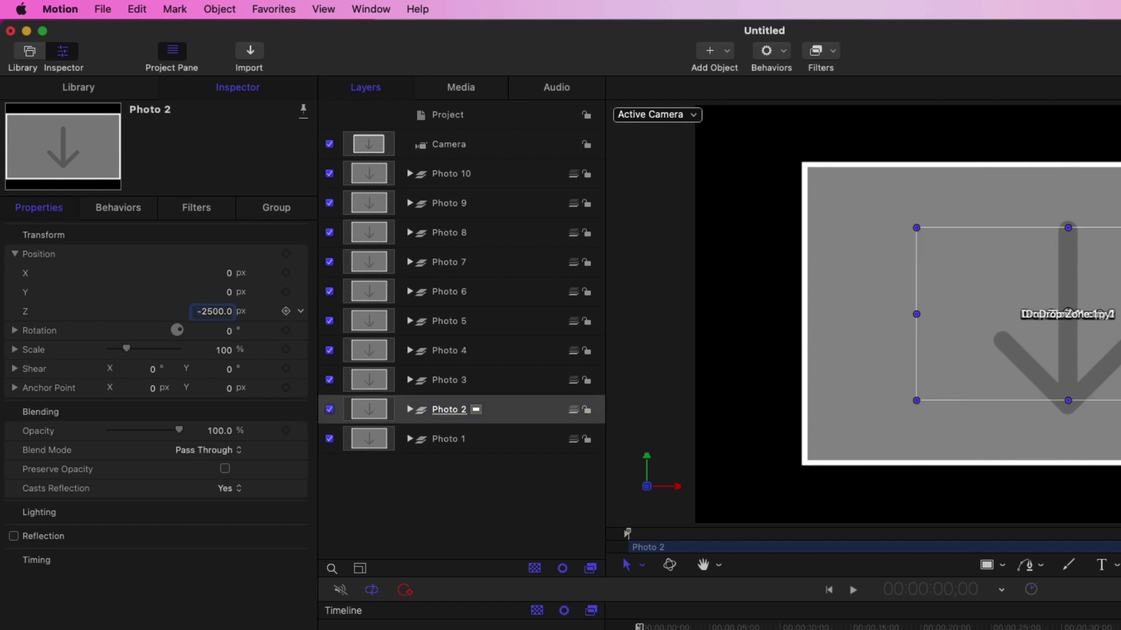
# Set the Z position of the Photo 3 group to -5000 px and of the Photo 4 group to -7500 px.
pyautogui.click(456, 384)
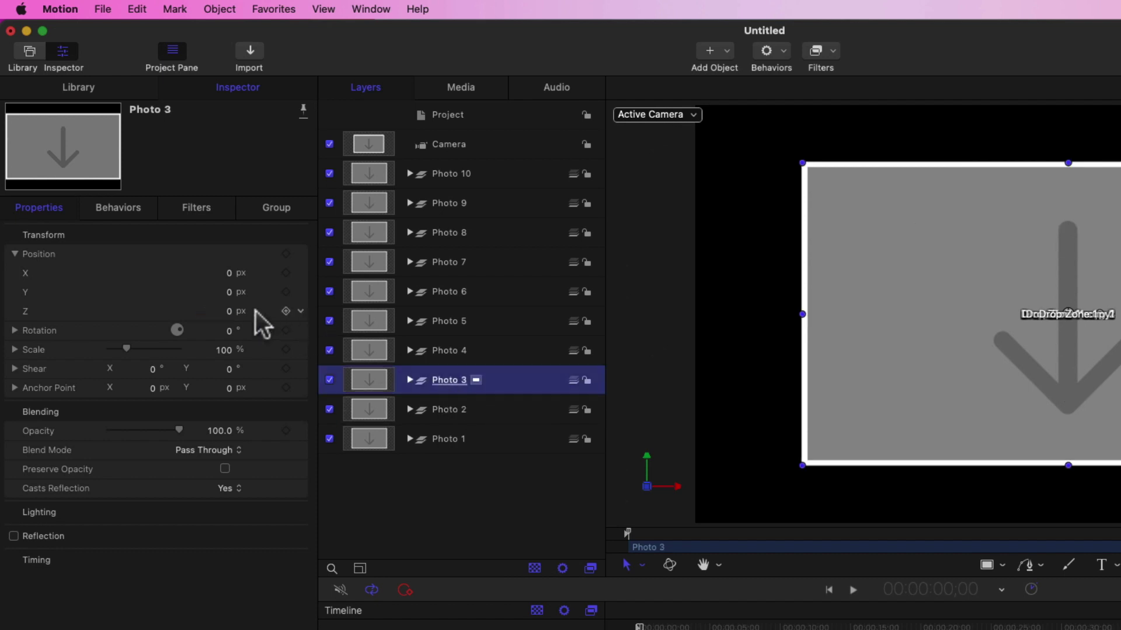
pyautogui.click(226, 312)
pyautogui.write('-5000')
pyautogui.press('Return')
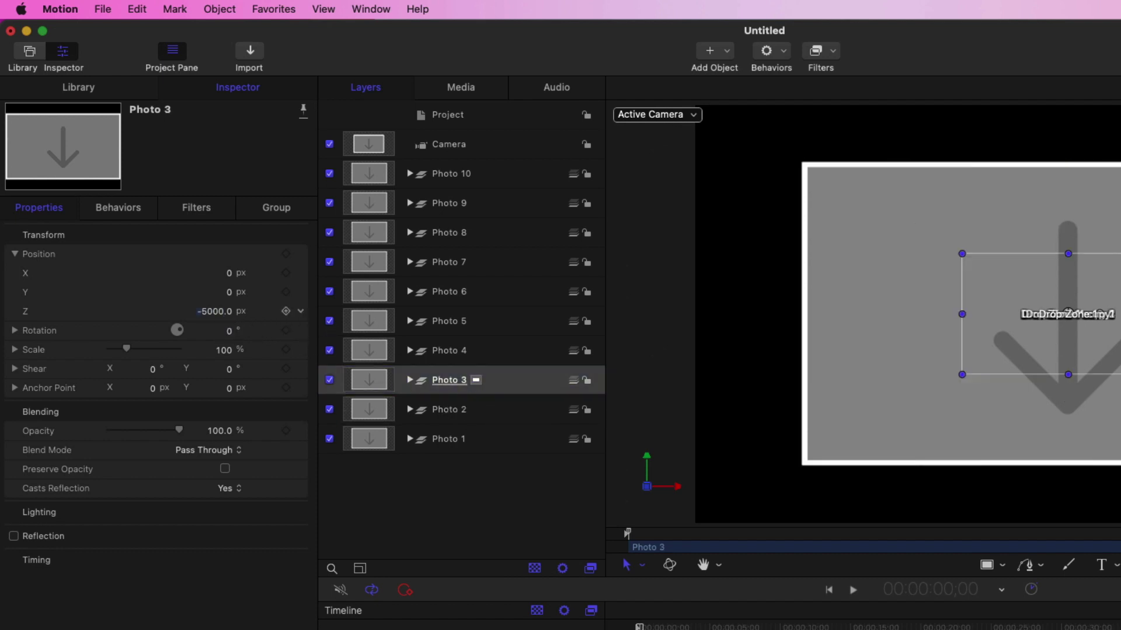
pyautogui.click(437, 354)
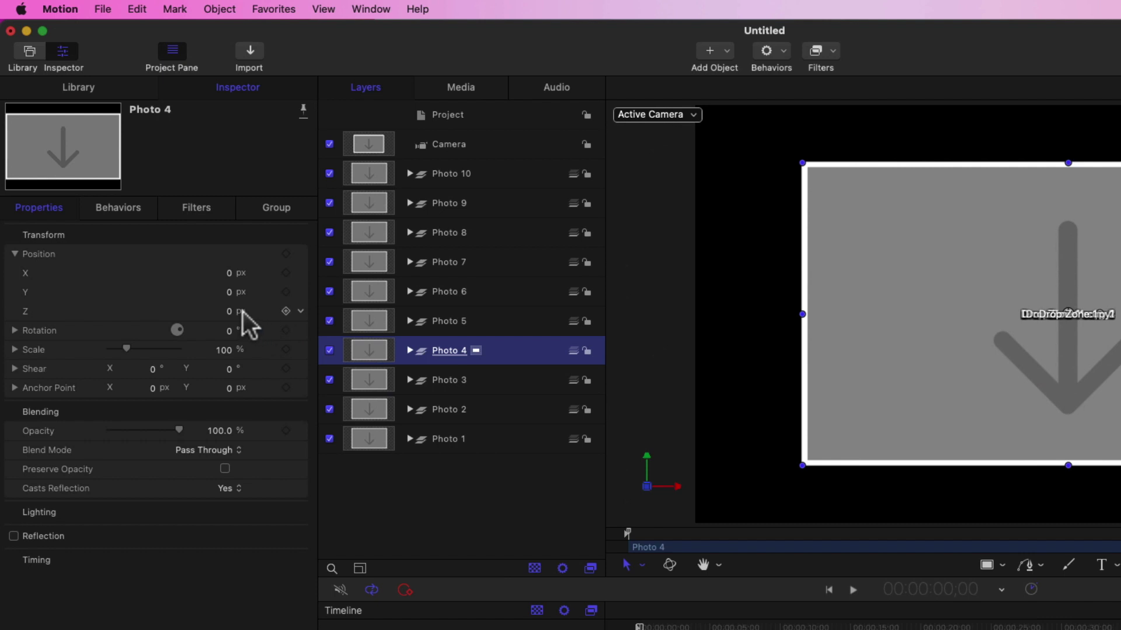
pyautogui.click(228, 312)
pyautogui.write('-7500')
pyautogui.press('Return')
# Set the Z position of the Photo 5 group to -10000 px and of the Photo 6 group to -12500 px.
pyautogui.click(441, 329)
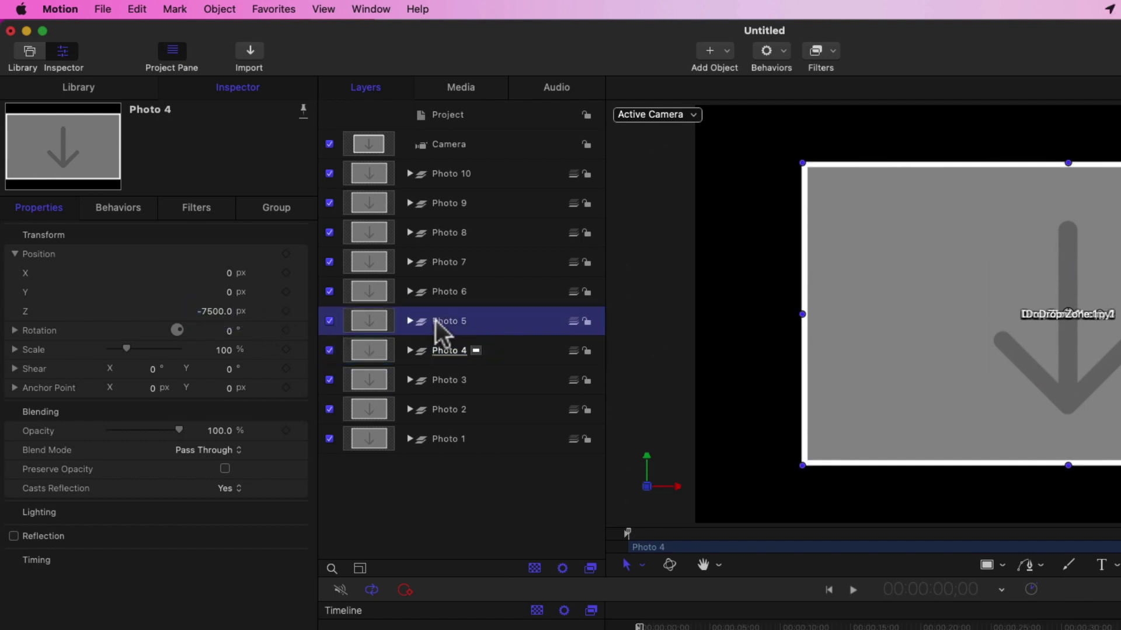
pyautogui.click(231, 312)
pyautogui.write('-10000')
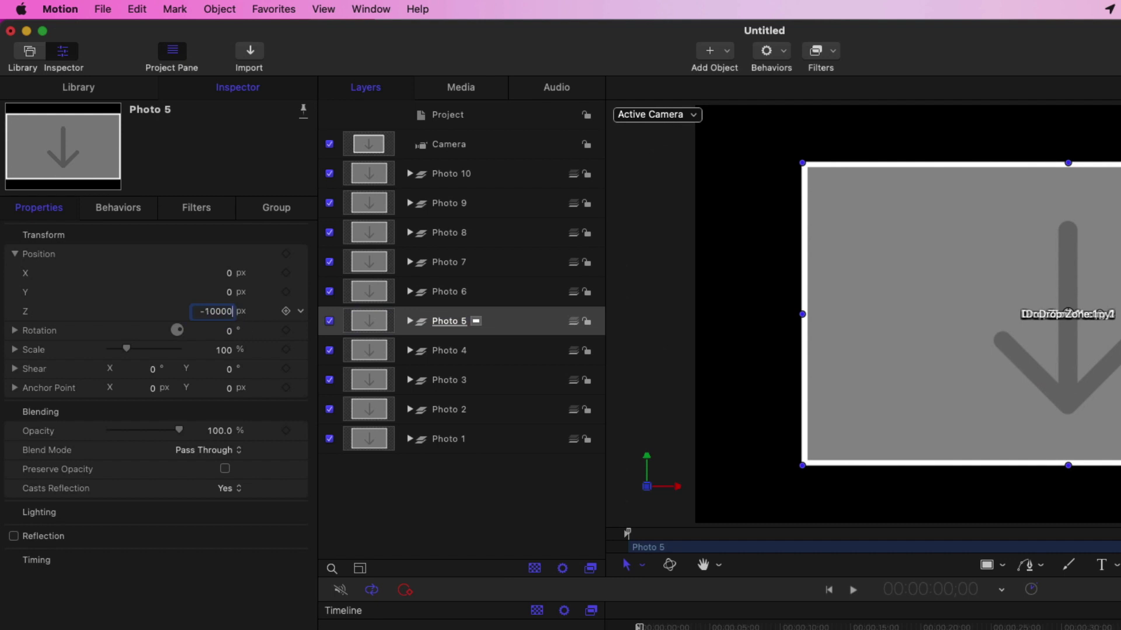
pyautogui.press('Return')
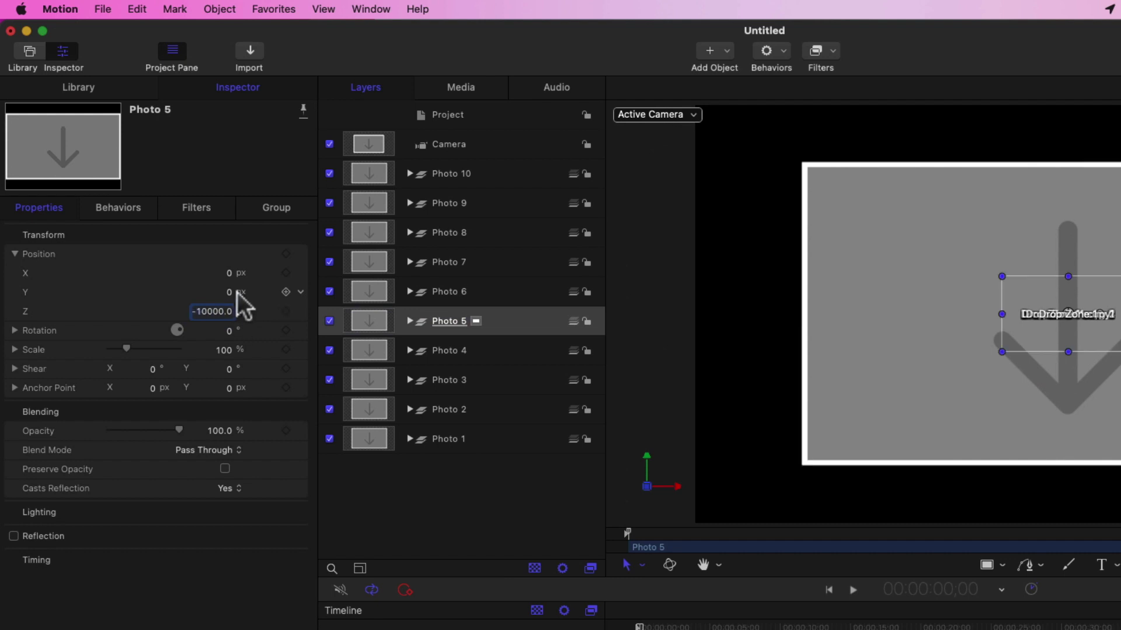
pyautogui.click(433, 298)
pyautogui.click(220, 312)
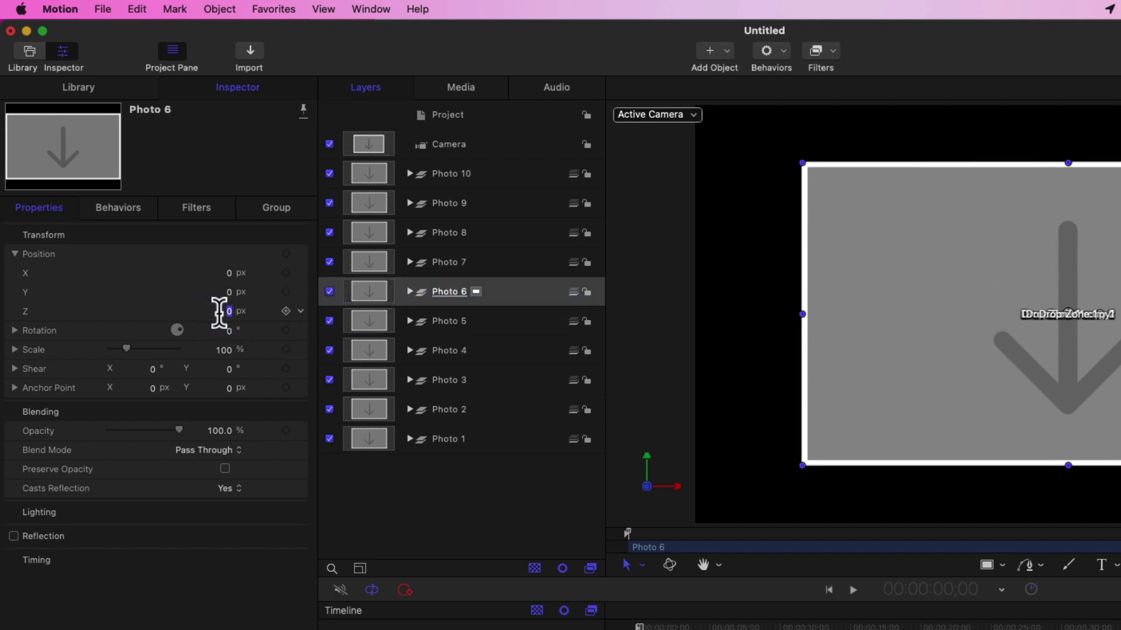
pyautogui.write('-12500')
pyautogui.press('Return')
# Set the Z position of the Photo 7 group to -15000 px and of the Photo 8 group to -17500 px.
pyautogui.click(449, 269)
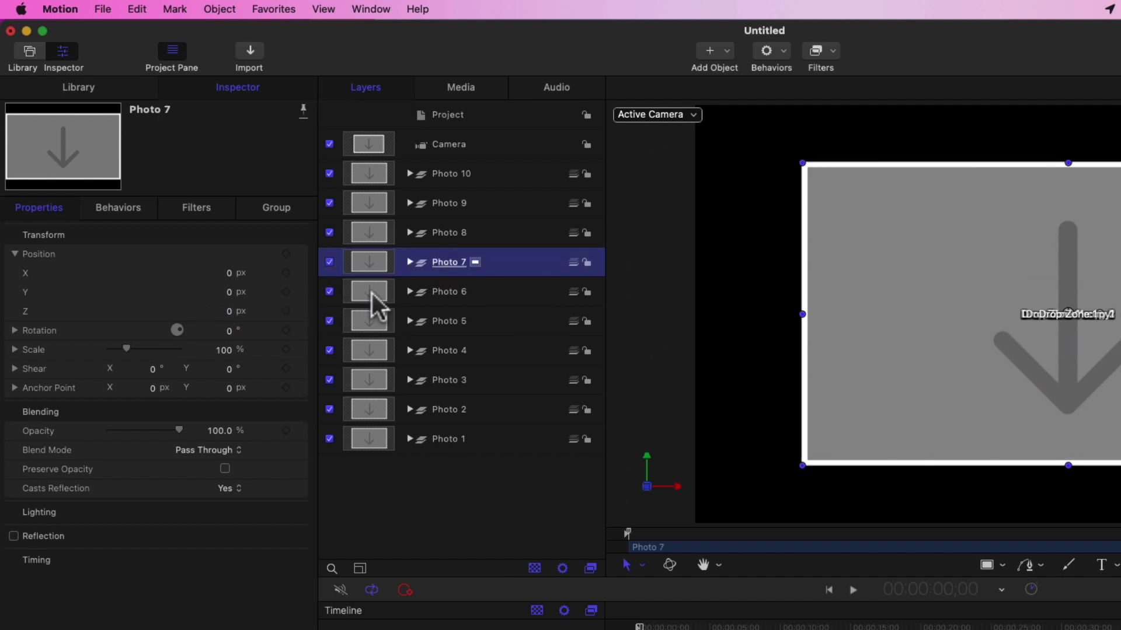
pyautogui.click(225, 313)
pyautogui.write('-1')
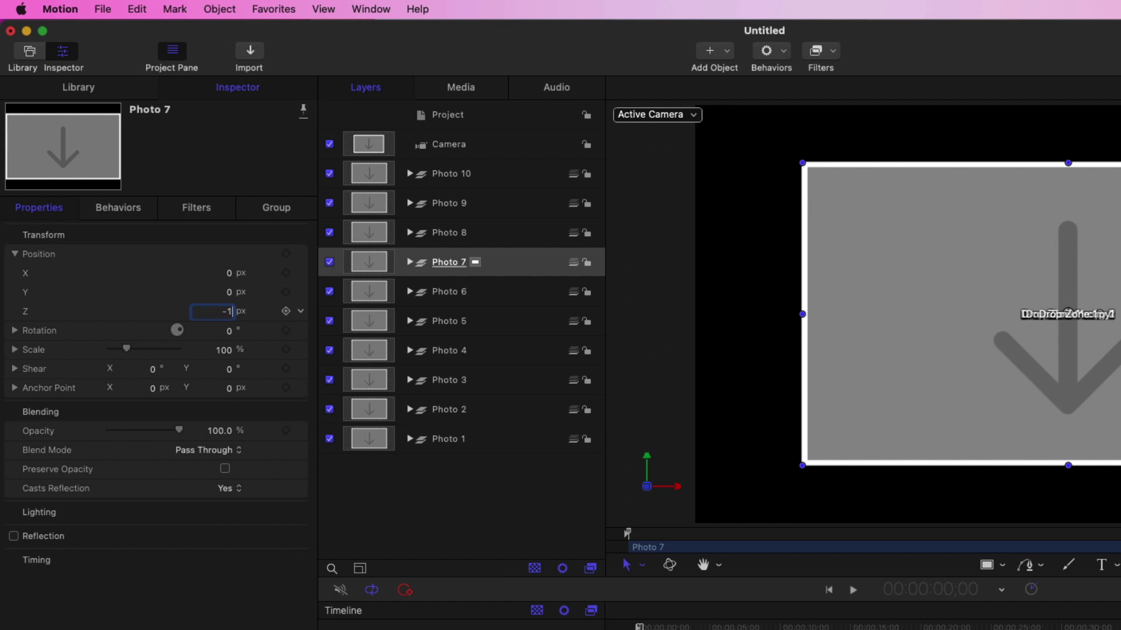
pyautogui.write('5000')
pyautogui.press('Return')
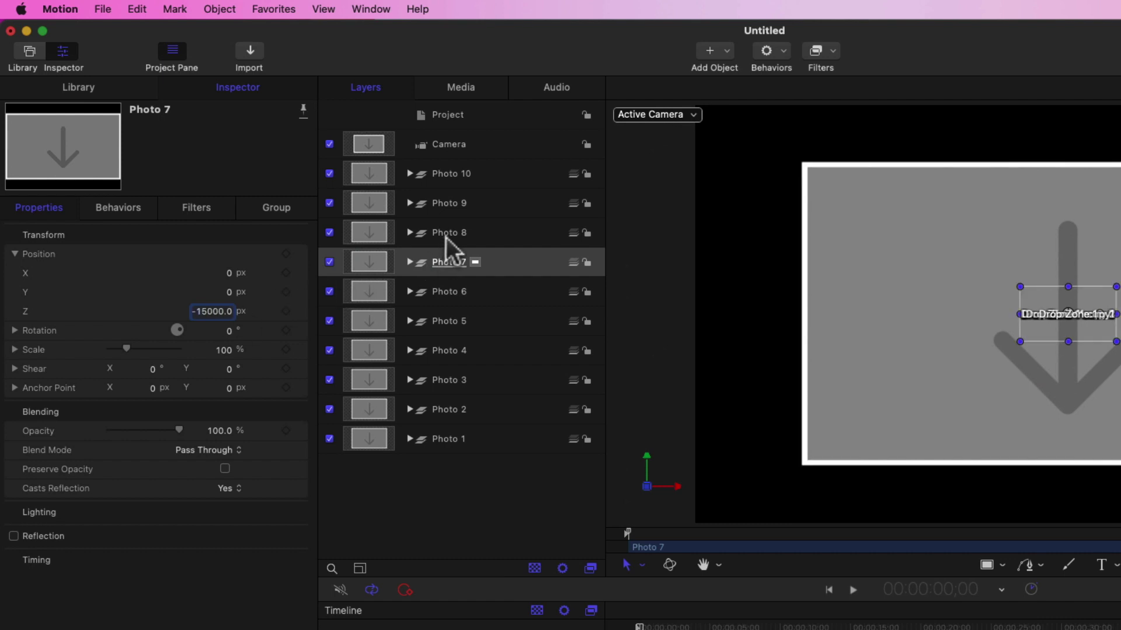
pyautogui.click(446, 236)
pyautogui.click(225, 312)
pyautogui.write('-1')
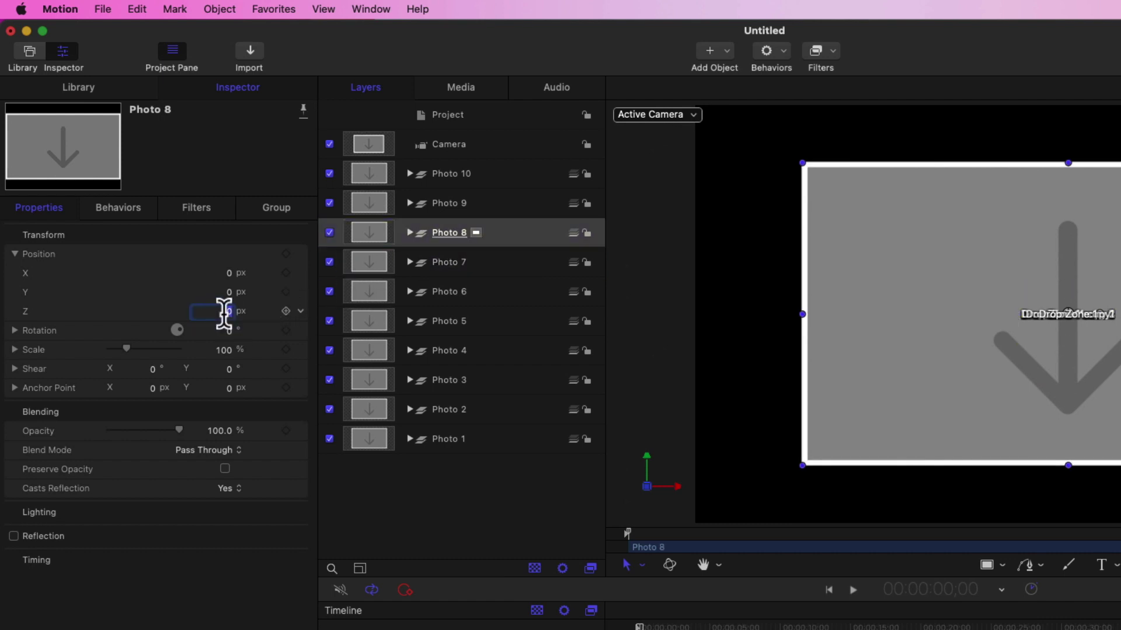
pyautogui.write('7500')
pyautogui.press('Return')
pyautogui.click(461, 234)
# Set the Z position of the Photo 9 group to -20000 px and of the Photo 10 group to -22500 px.
pyautogui.click(448, 206)
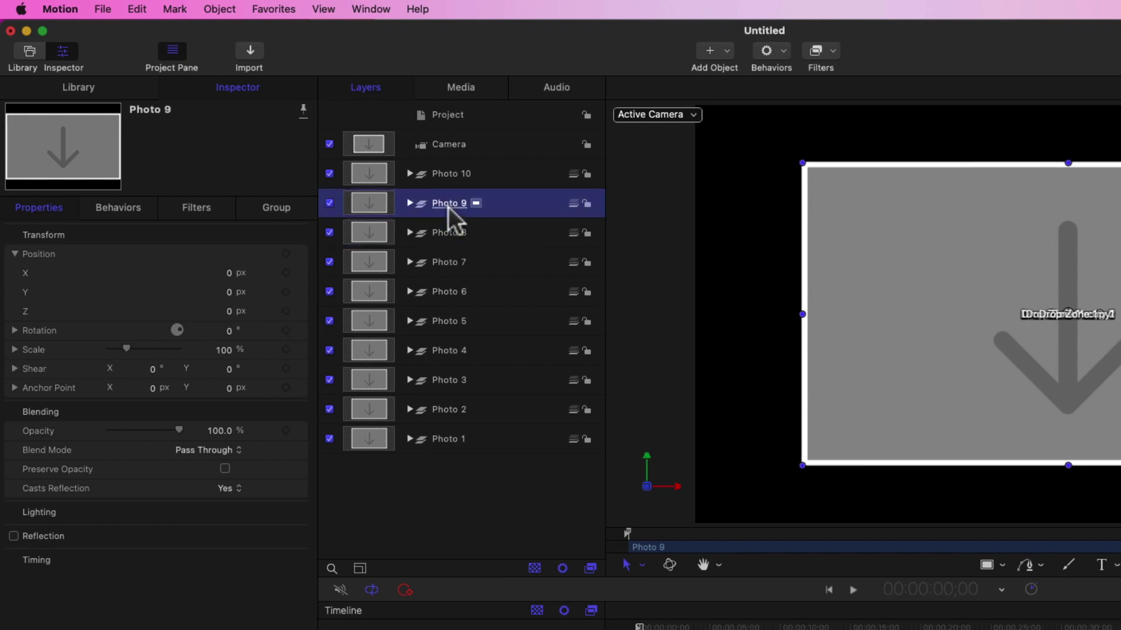
pyautogui.click(225, 311)
pyautogui.write('-20000')
pyautogui.press('Return')
pyautogui.click(451, 174)
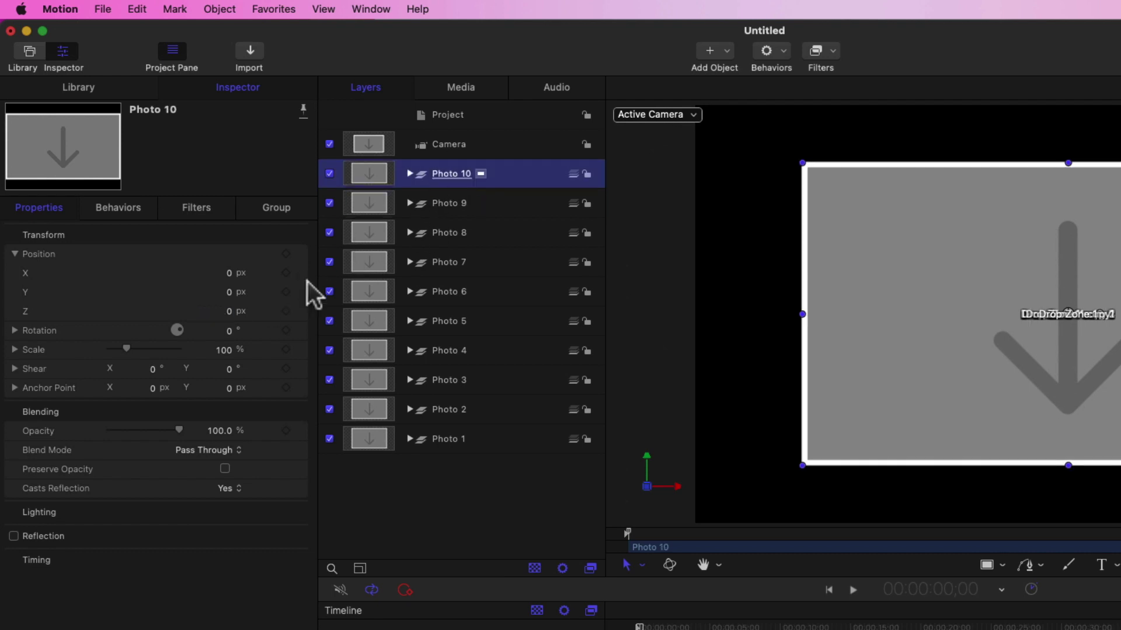
pyautogui.click(225, 311)
pyautogui.write('-22500')
pyautogui.press('Return')
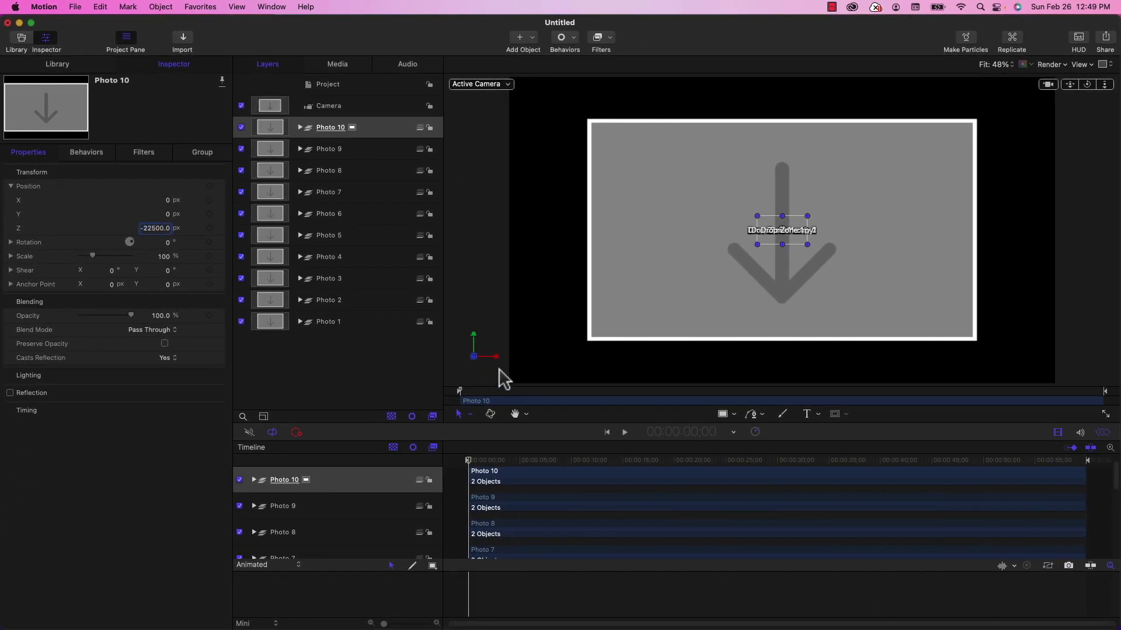
# Inspect the depth spacing of the photo groups from the Right view and return to the Active Camera view.
pyautogui.moveTo(495, 357)
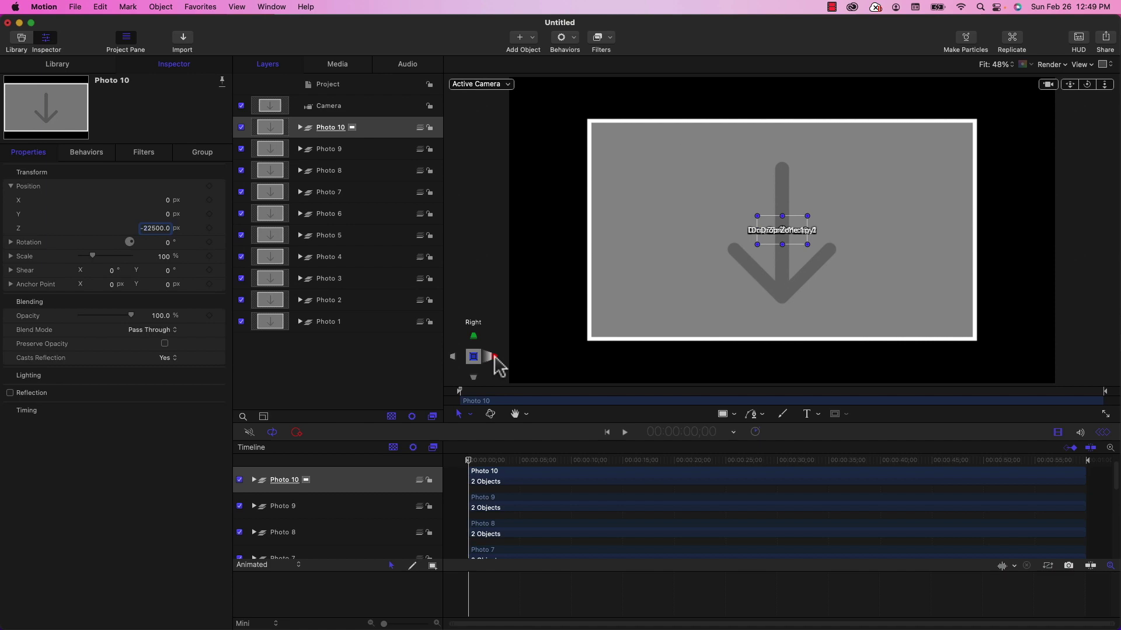
pyautogui.click(495, 358)
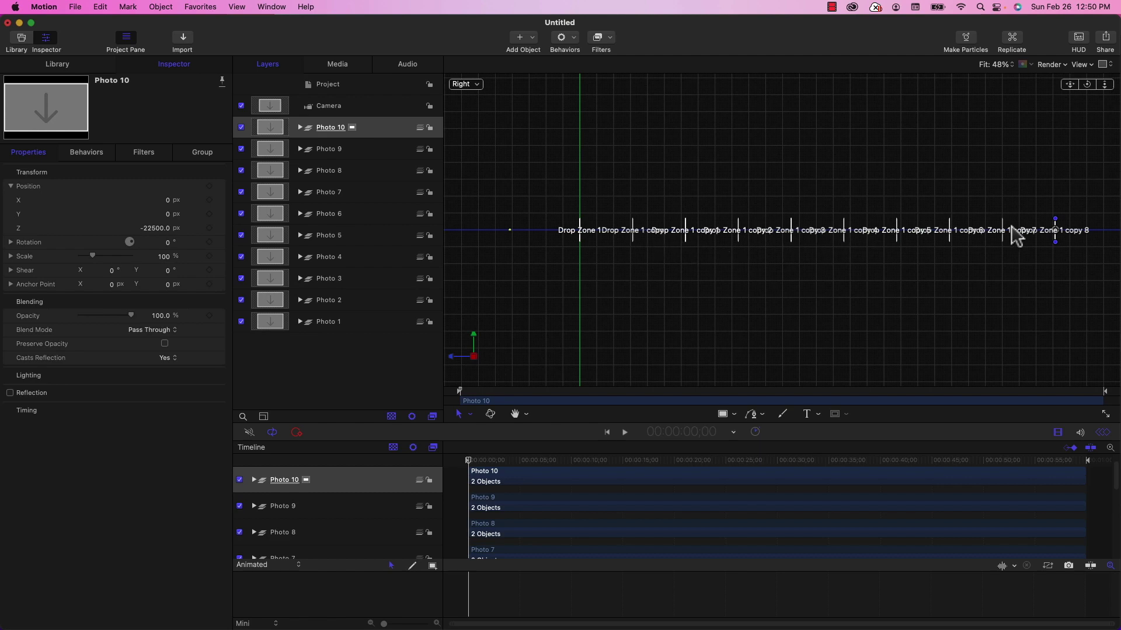
pyautogui.click(482, 88)
pyautogui.click(508, 94)
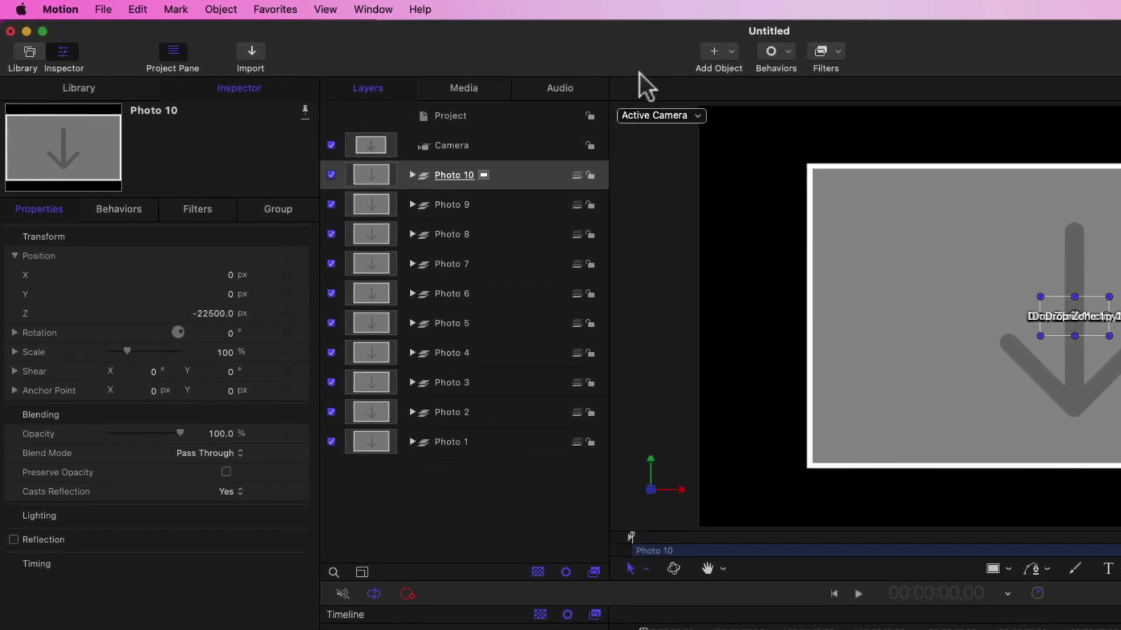
# Set the Camera's Z position to 9000 px.
pyautogui.click(461, 151)
pyautogui.click(217, 313)
pyautogui.write('9000')
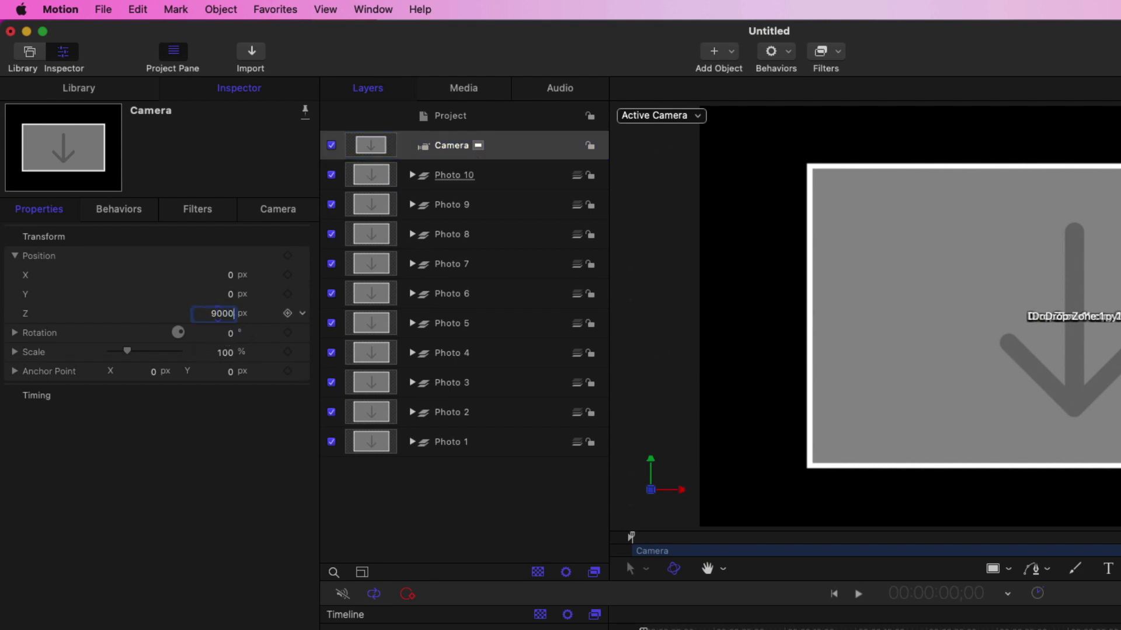
pyautogui.press('Return')
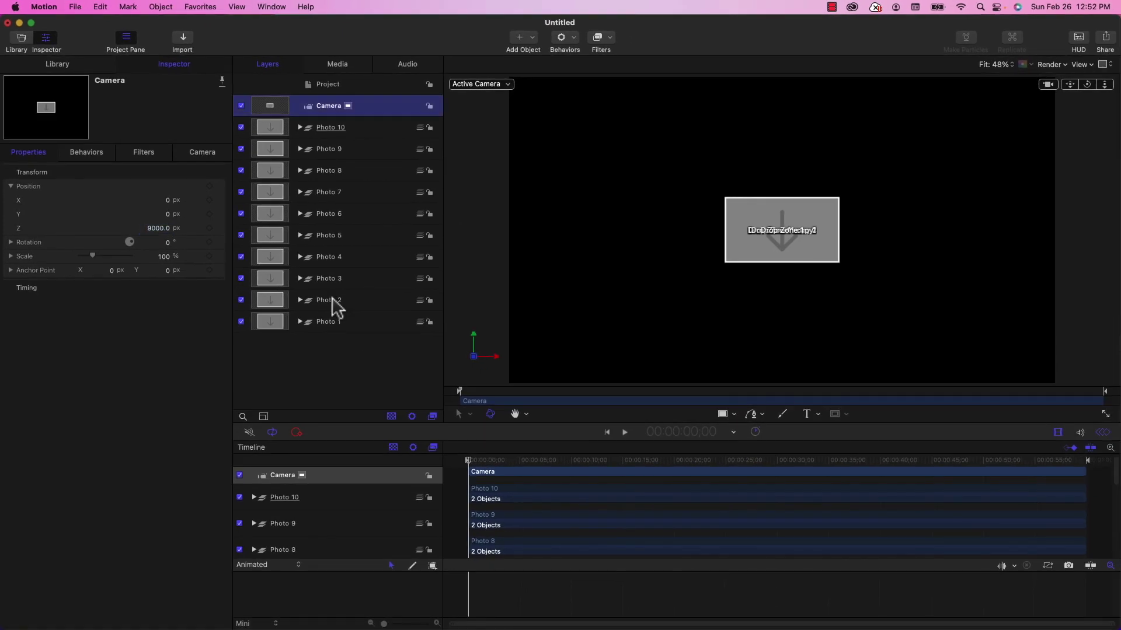
# Move the Photo 2 group down and to the left, to about -3700 px in X and -1900 px in Y, and deselect it.
pyautogui.click(457, 413)
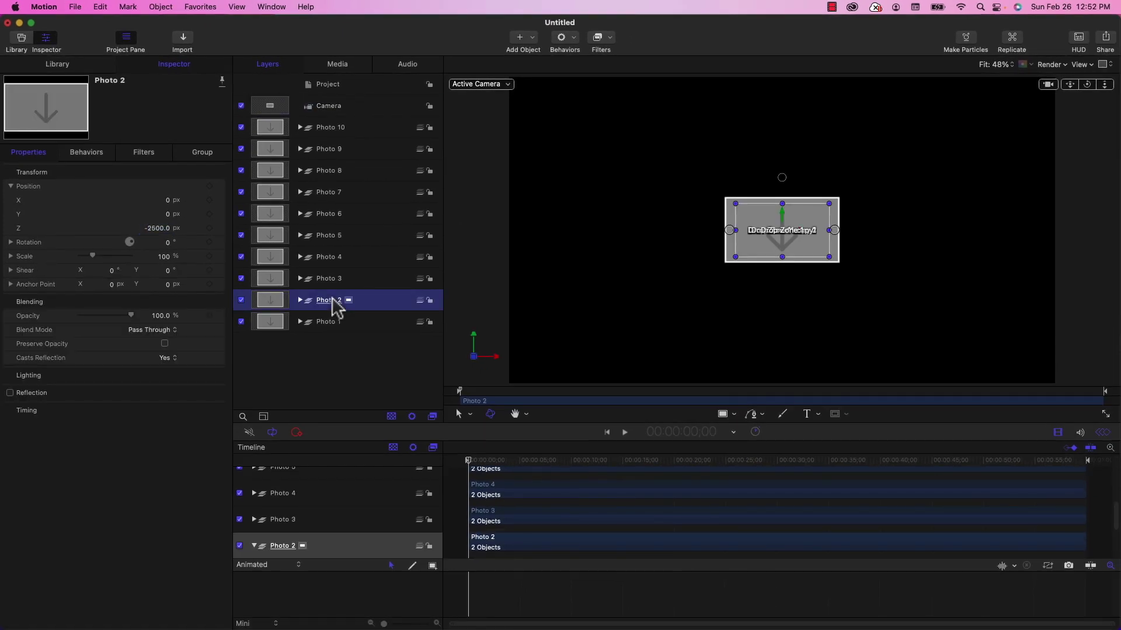
pyautogui.moveTo(171, 203); pyautogui.dragTo(102, 204)
pyautogui.moveTo(168, 216); pyautogui.dragTo(132, 216)
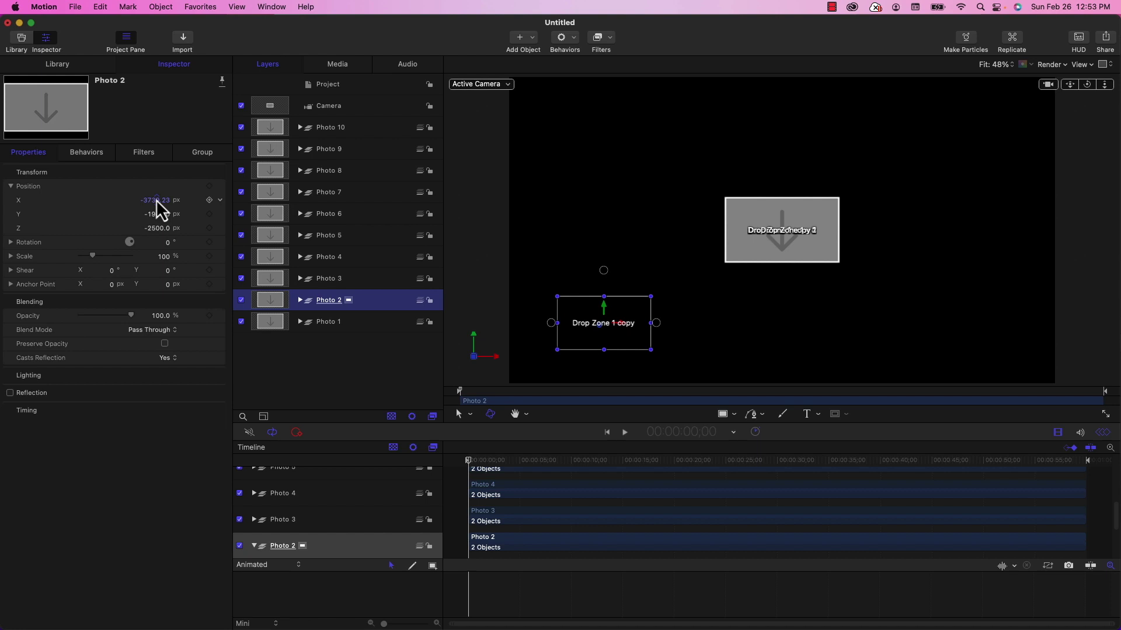
pyautogui.click(401, 351)
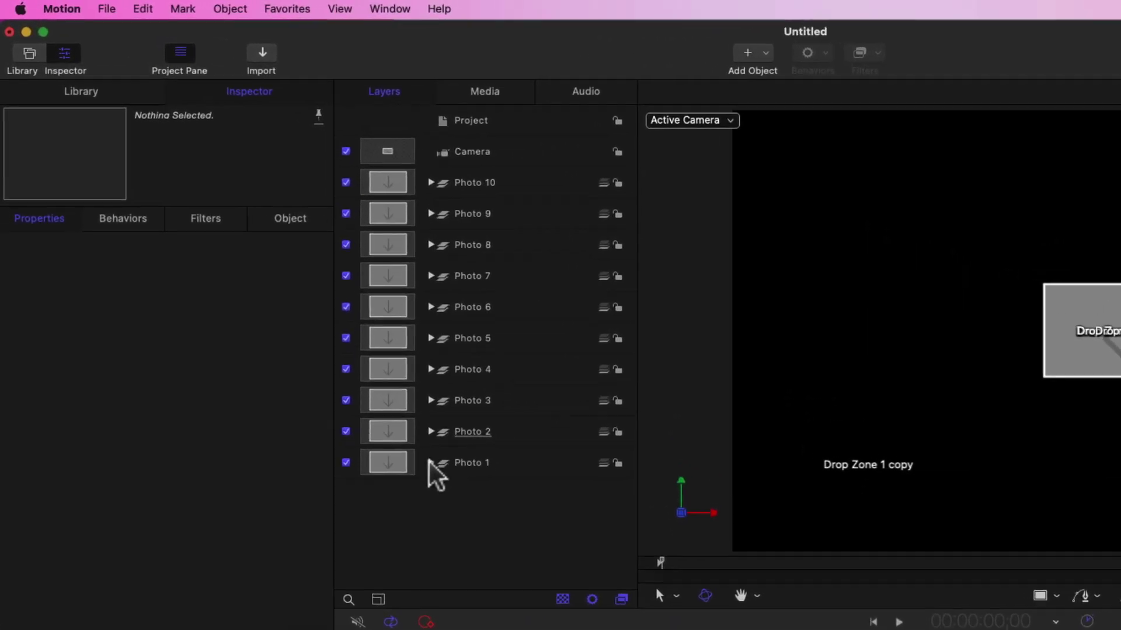
# Rename the drop zone inside the Photo 2 group as Drop Zone 2.
pyautogui.click(430, 464)
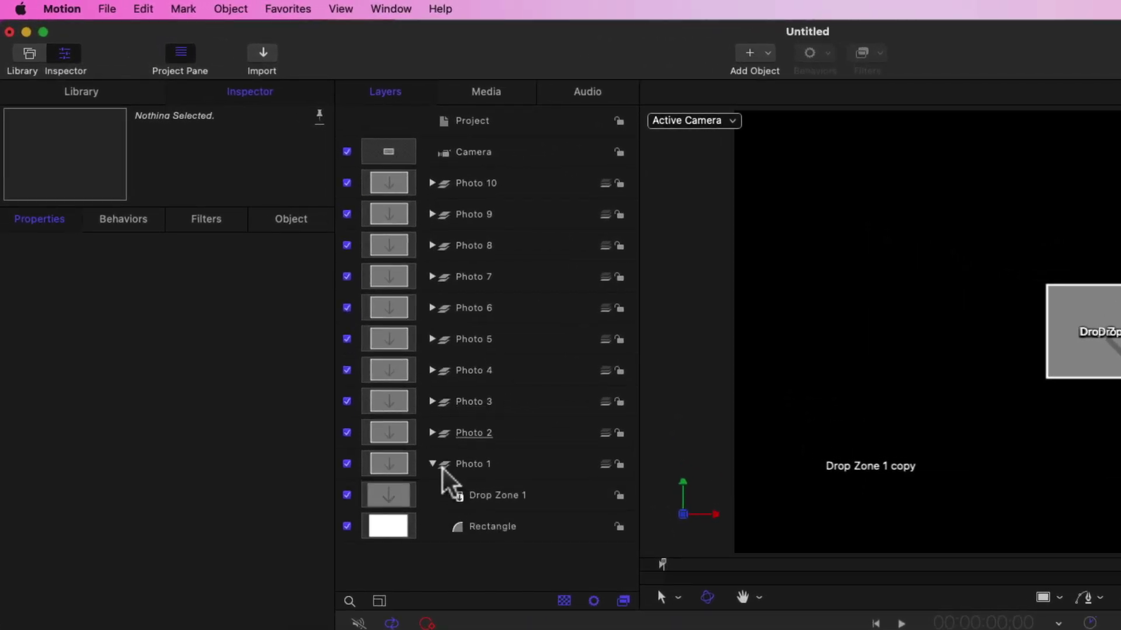
pyautogui.click(432, 464)
pyautogui.click(432, 433)
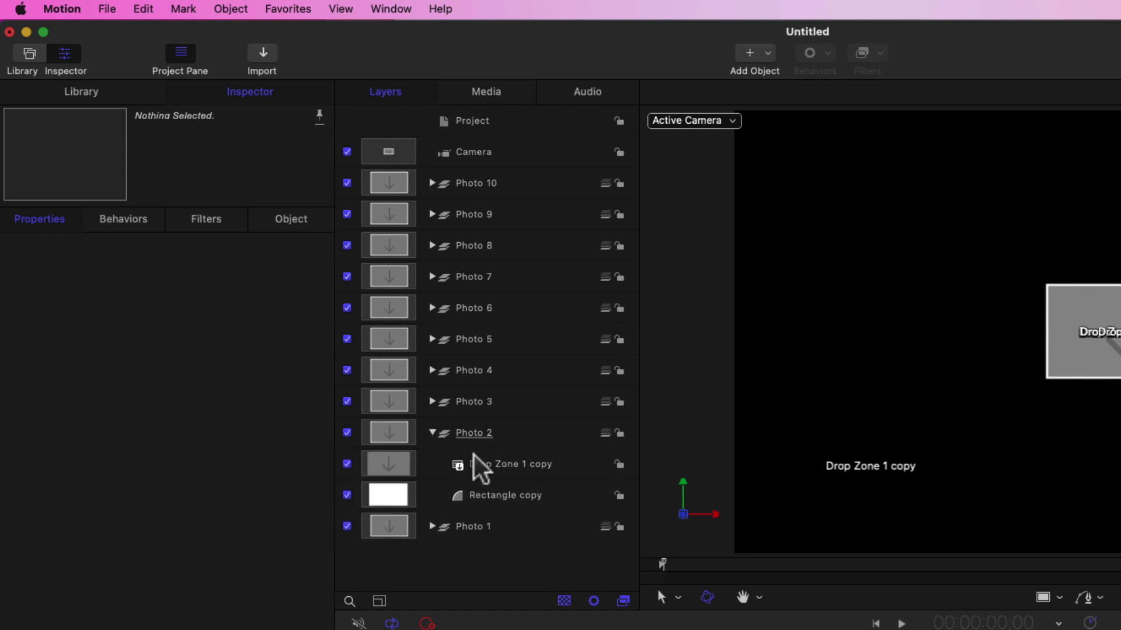
pyautogui.doubleClick(499, 462)
pyautogui.moveTo(518, 465); pyautogui.dragTo(569, 467)
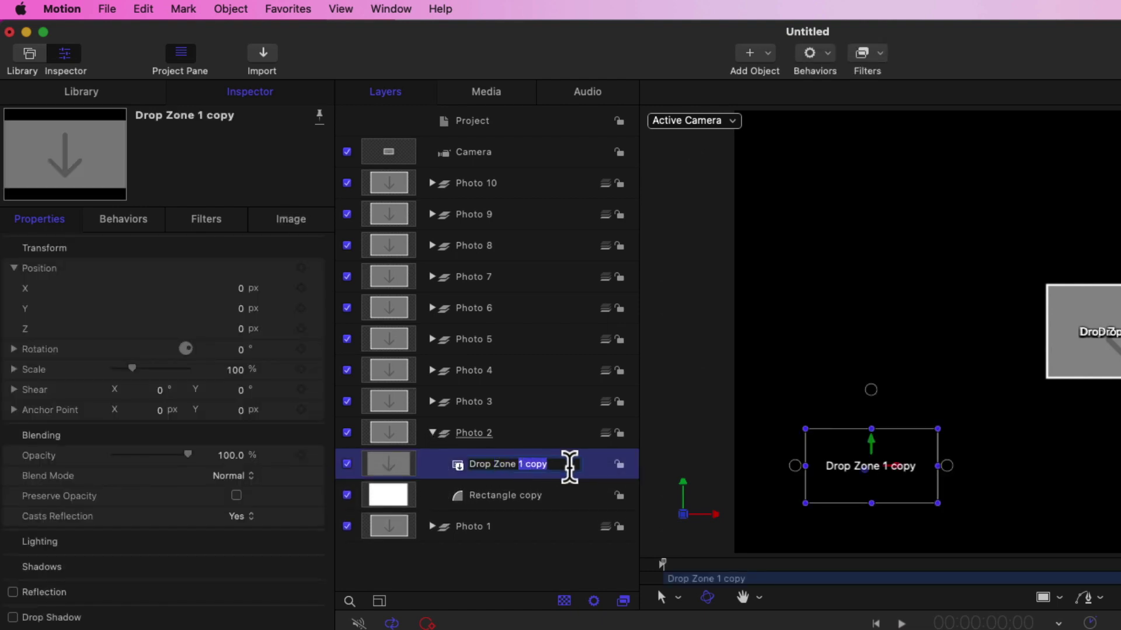
pyautogui.write('2')
pyautogui.press('Return')
pyautogui.click(432, 433)
# Rename the drop zone inside the Photo 3 group as Drop Zone 3.
pyautogui.click(432, 402)
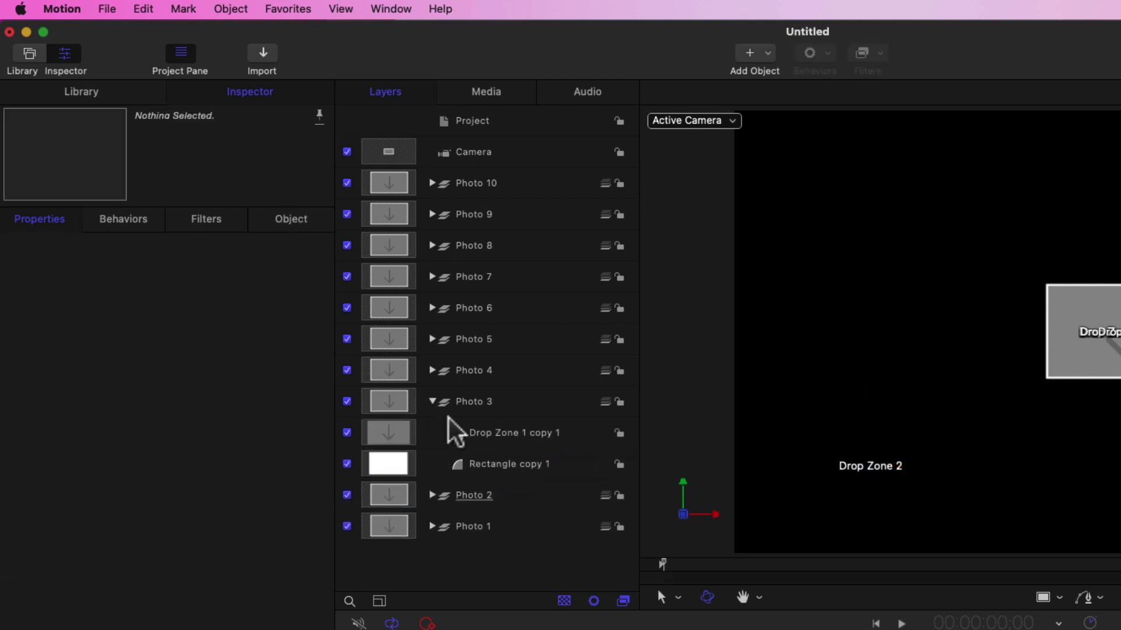
pyautogui.doubleClick(517, 432)
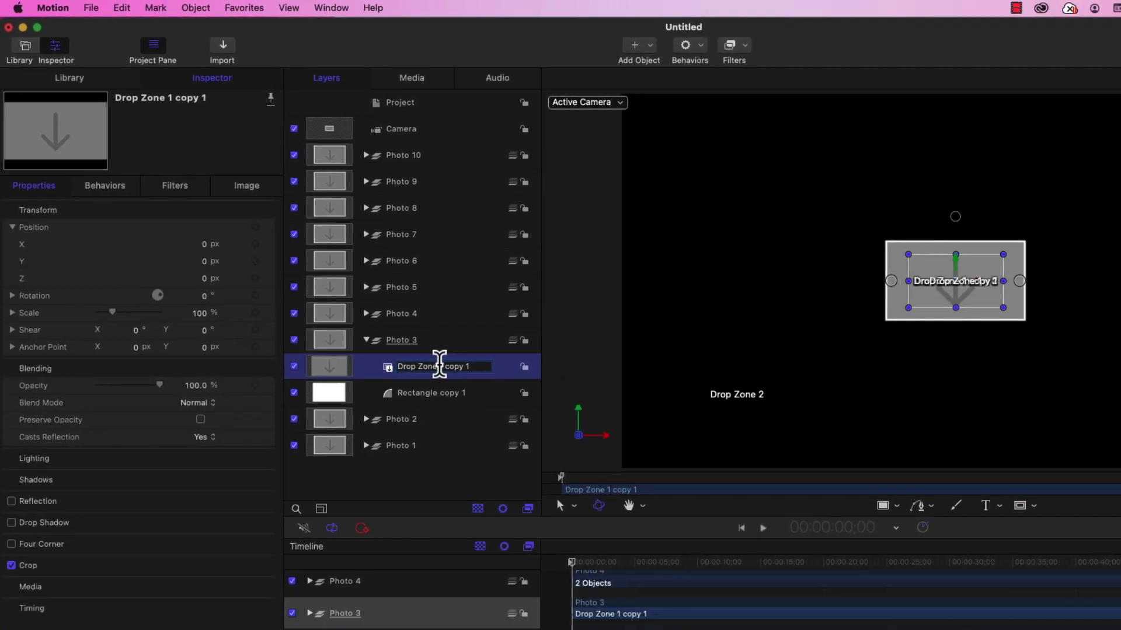
pyautogui.moveTo(439, 367); pyautogui.dragTo(471, 367)
pyautogui.write('3')
pyautogui.press('Return')
pyautogui.click(366, 339)
# Rename the drop zones inside the Photo 4 and Photo 5 groups as Drop Zone 4 and Drop Zone 5.
pyautogui.click(367, 314)
pyautogui.doubleClick(439, 340)
pyautogui.write('4')
pyautogui.press('Return')
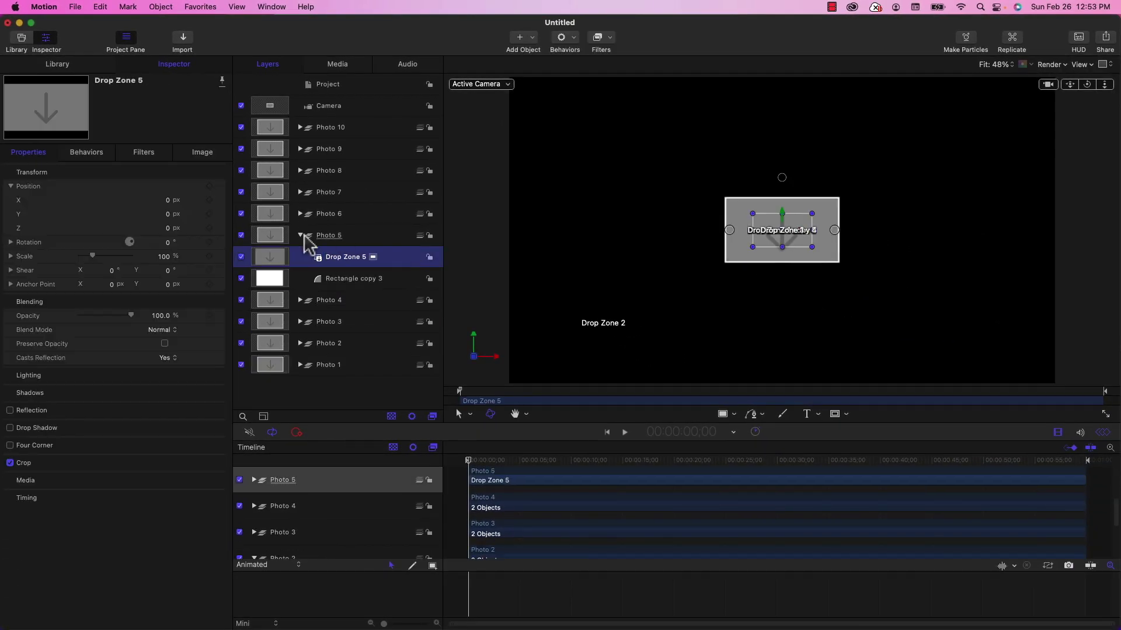
pyautogui.click(300, 235)
# Rename the drop zone inside the Photo 6 group as Drop Zone 6.
pyautogui.click(300, 214)
pyautogui.doubleClick(345, 235)
pyautogui.moveTo(360, 235); pyautogui.dragTo(408, 235)
pyautogui.write('6')
pyautogui.press('Return')
pyautogui.click(300, 213)
# Rename the drop zones inside the Photo 7 to Photo 10 groups as Drop Zone 7 to Drop Zone 10, matching each group's number.
pyautogui.click(301, 193)
pyautogui.write('9')
pyautogui.press('Return')
pyautogui.click(301, 149)
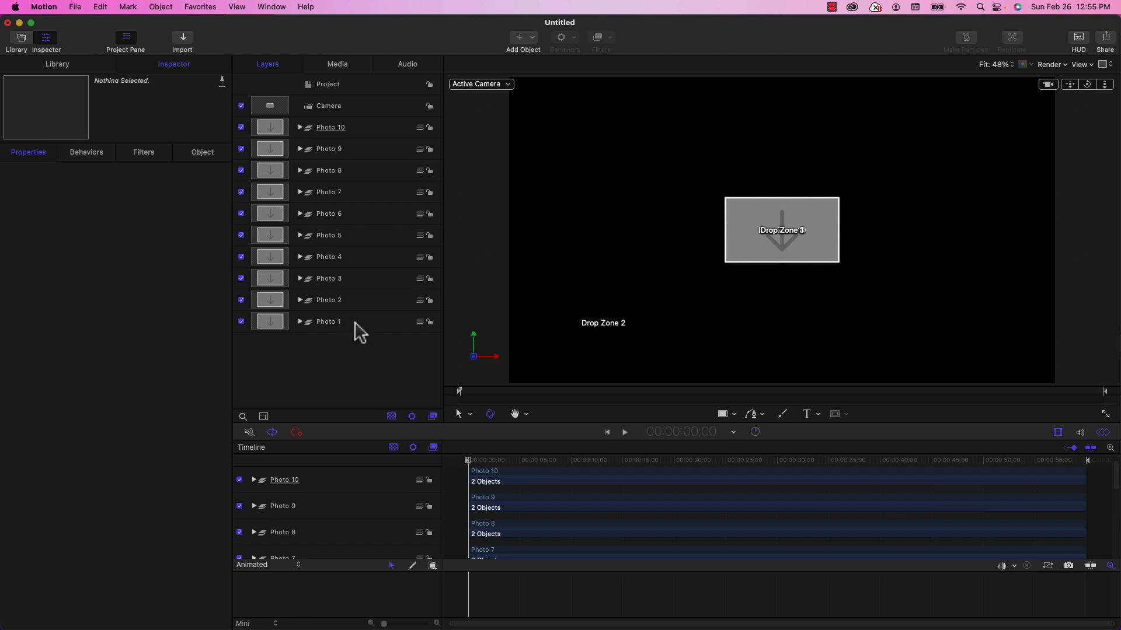
# Set the Camera's Far Plane to 30000 and its Far Fade to 5000.
pyautogui.click(330, 301)
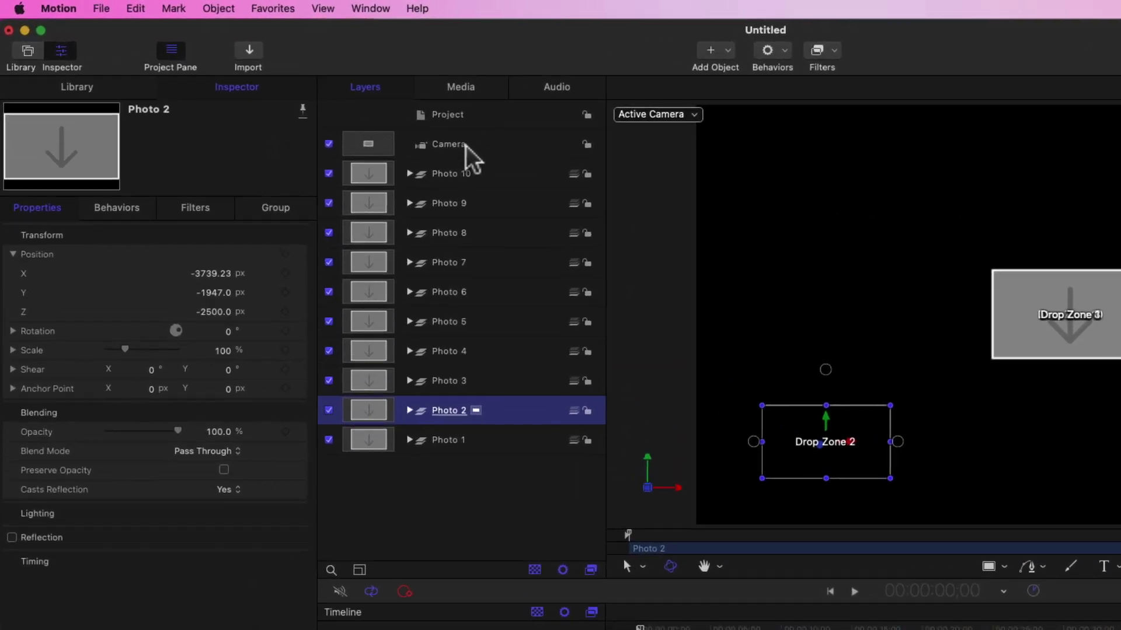
pyautogui.click(340, 108)
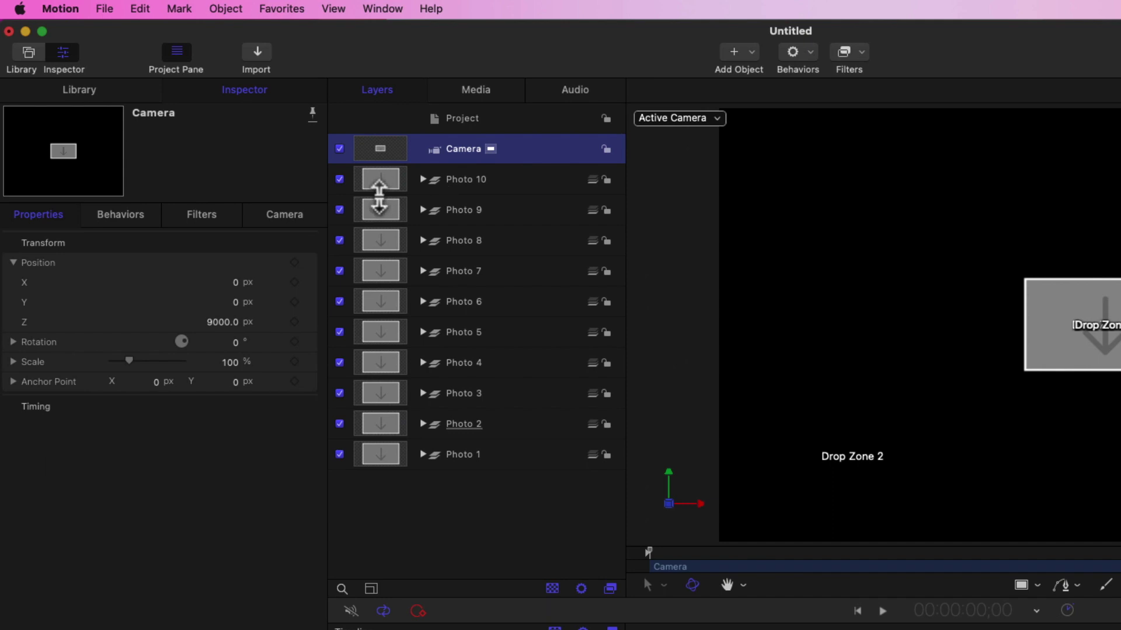
pyautogui.click(293, 222)
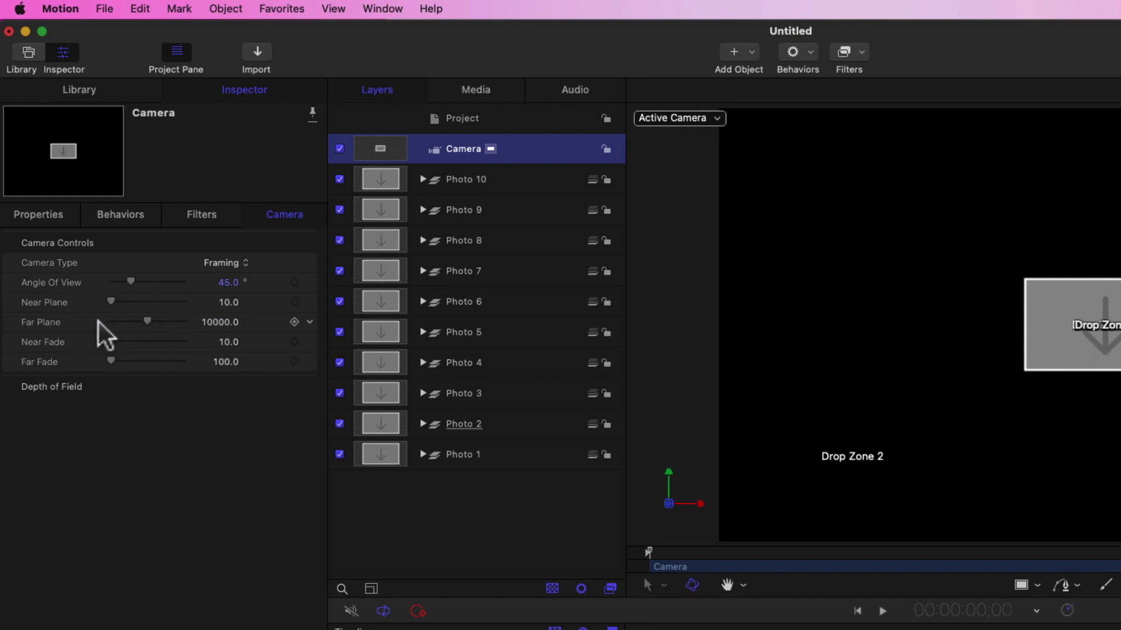
pyautogui.click(217, 321)
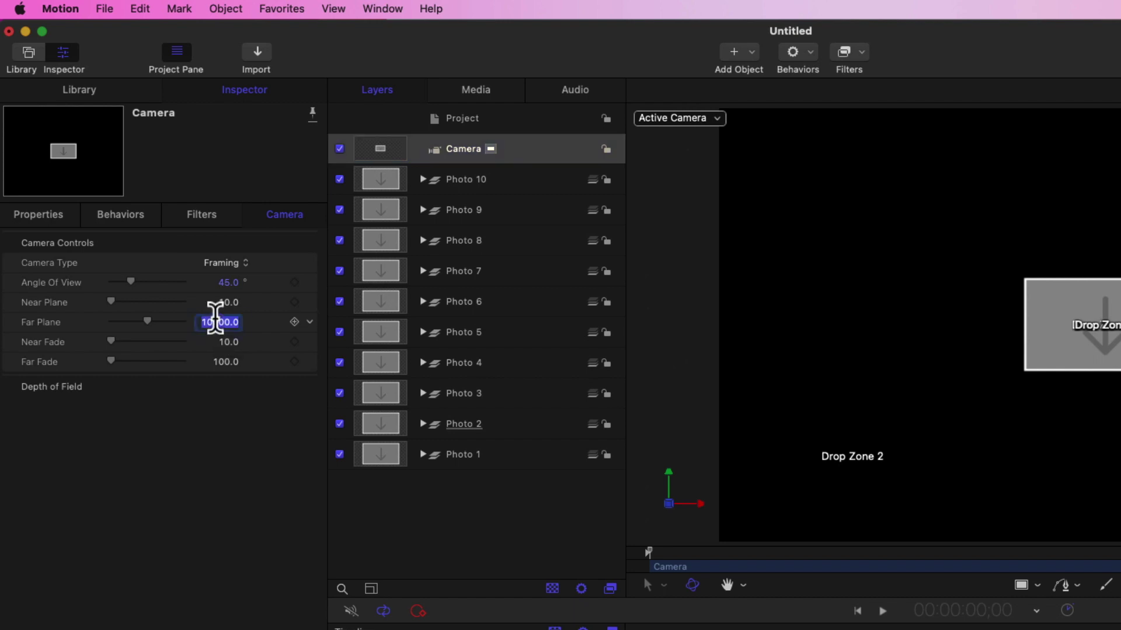
pyautogui.write('30000')
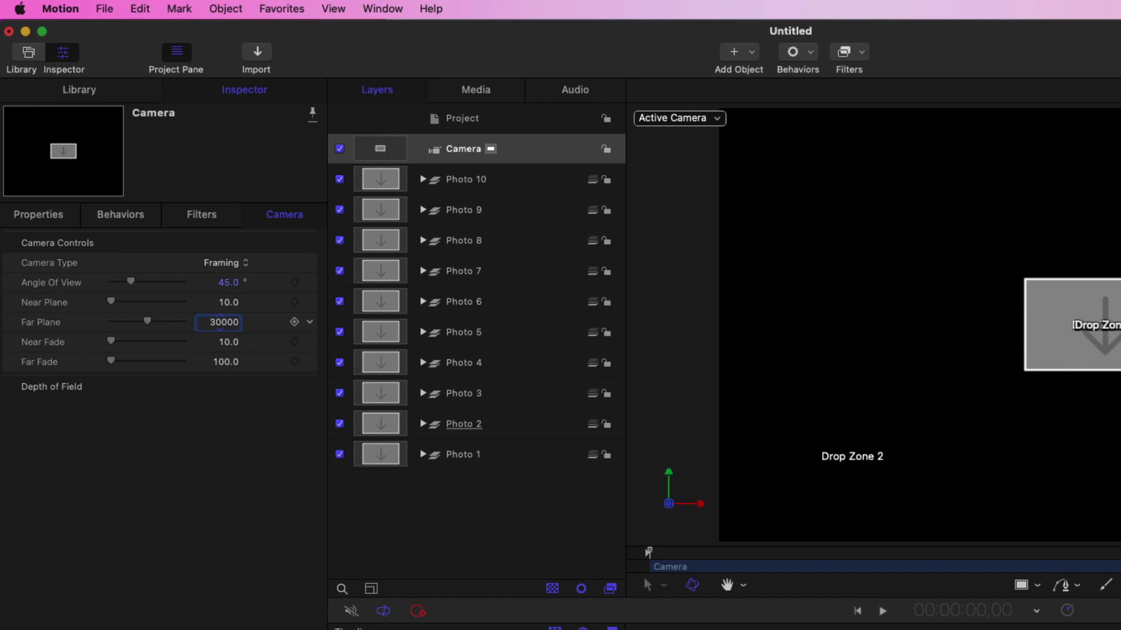
pyautogui.press('Return')
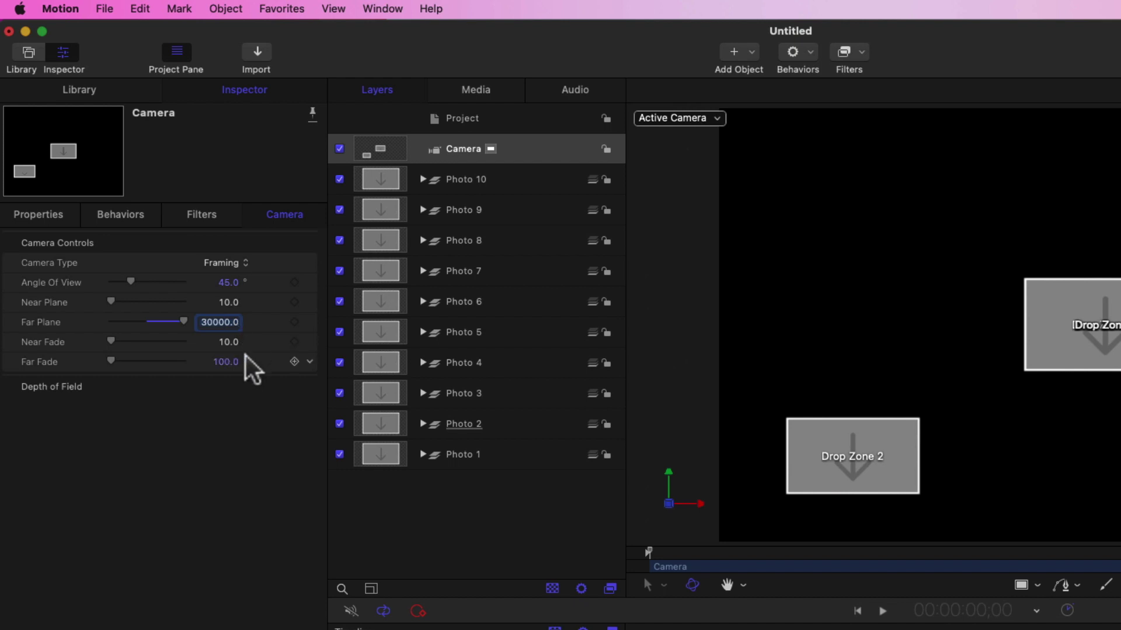
pyautogui.click(222, 362)
pyautogui.write('5000')
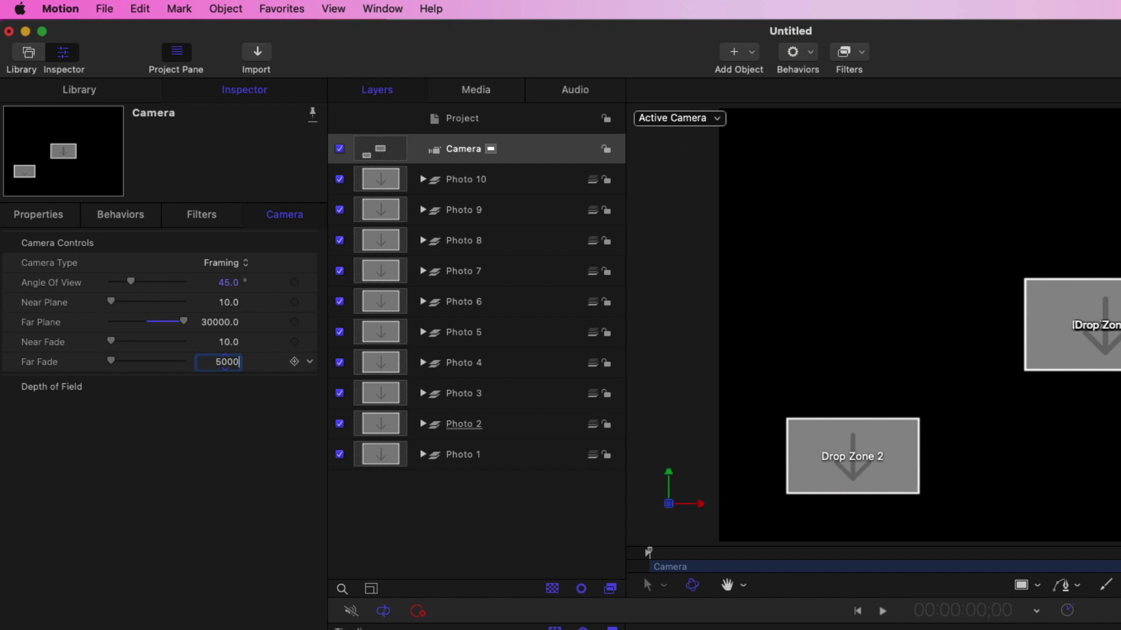
pyautogui.press('Return')
# Set the Camera's depth of field blur amount to 50 and its Far Focus to 10000.
pyautogui.click(290, 386)
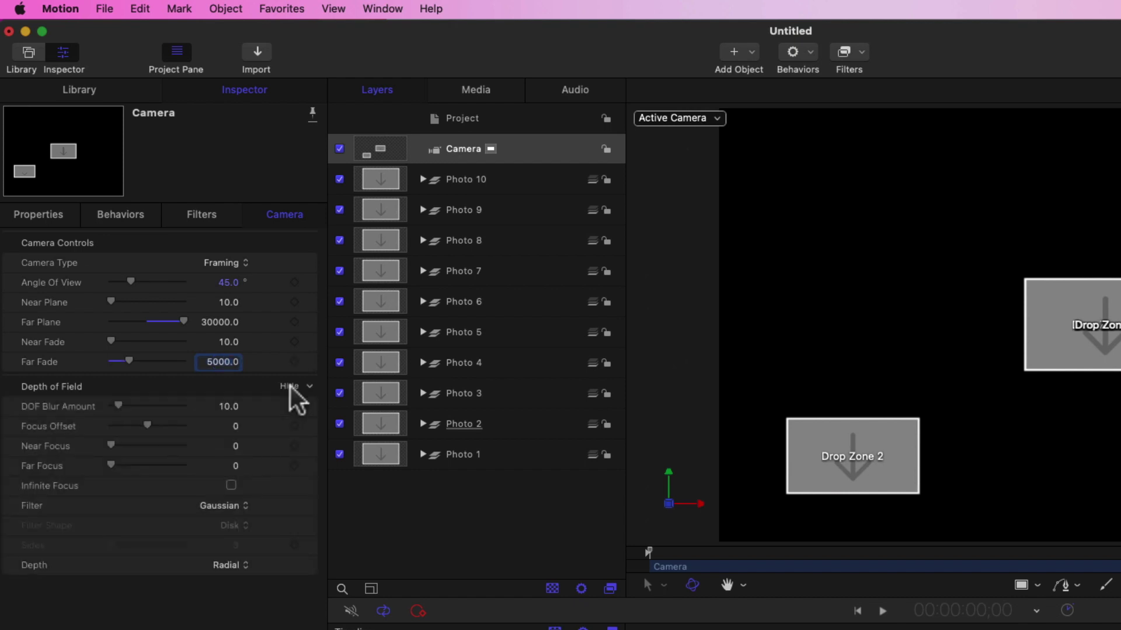
pyautogui.click(228, 406)
pyautogui.write('50')
pyautogui.press('Return')
pyautogui.click(235, 466)
pyautogui.write('10000')
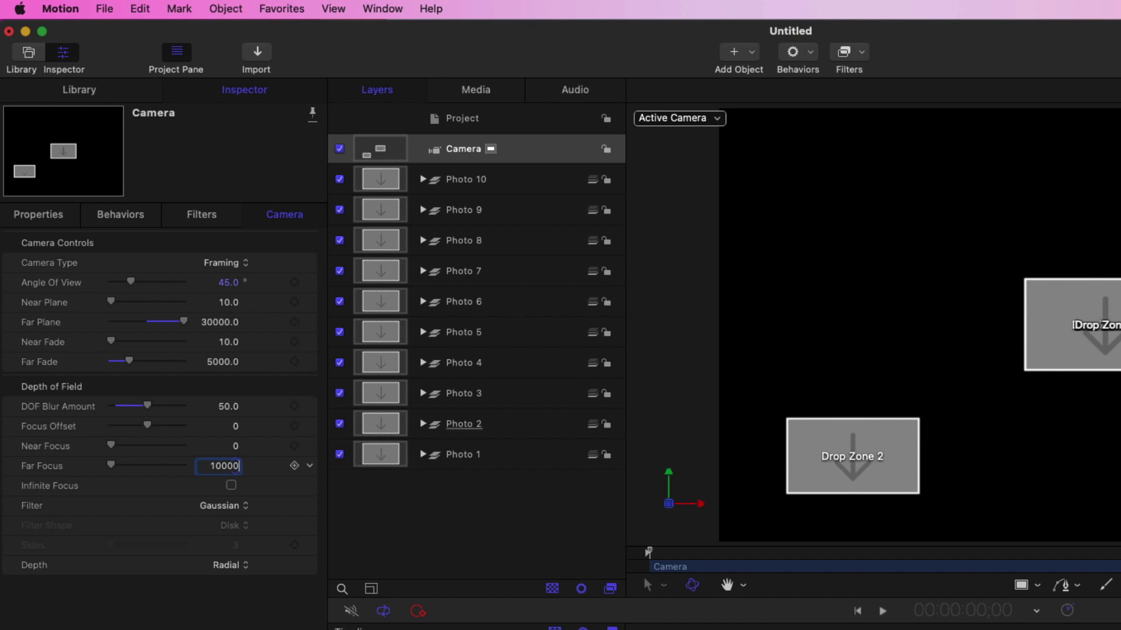
pyautogui.press('Tab')
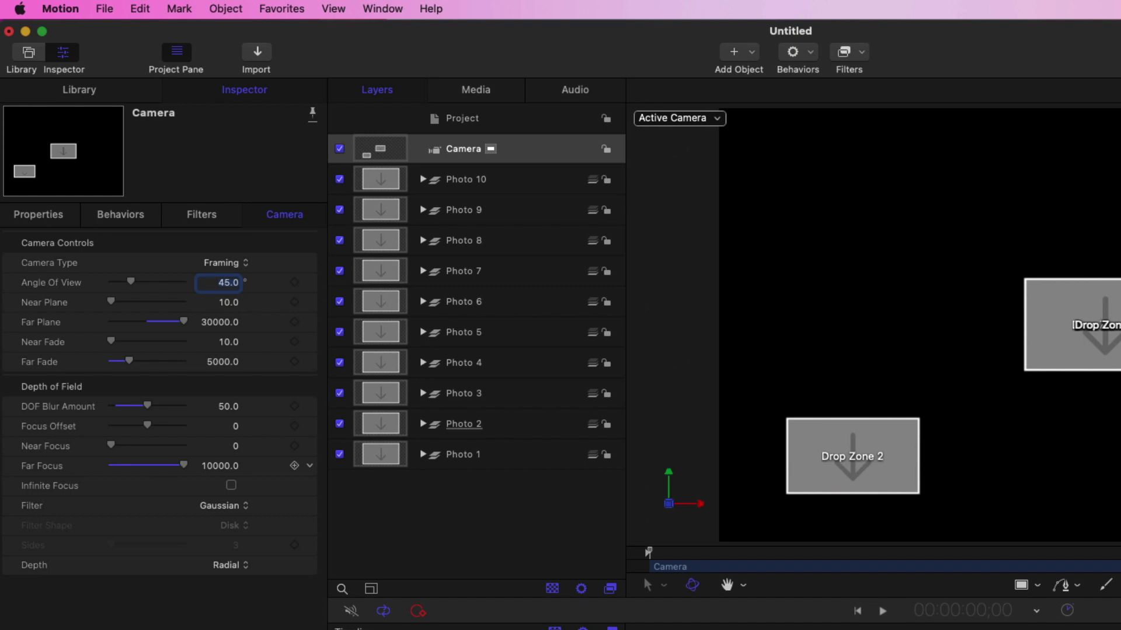
# Set the Camera's depth of field filter to Defocus and enable Depth of Field rendering for the canvas.
pyautogui.click(220, 507)
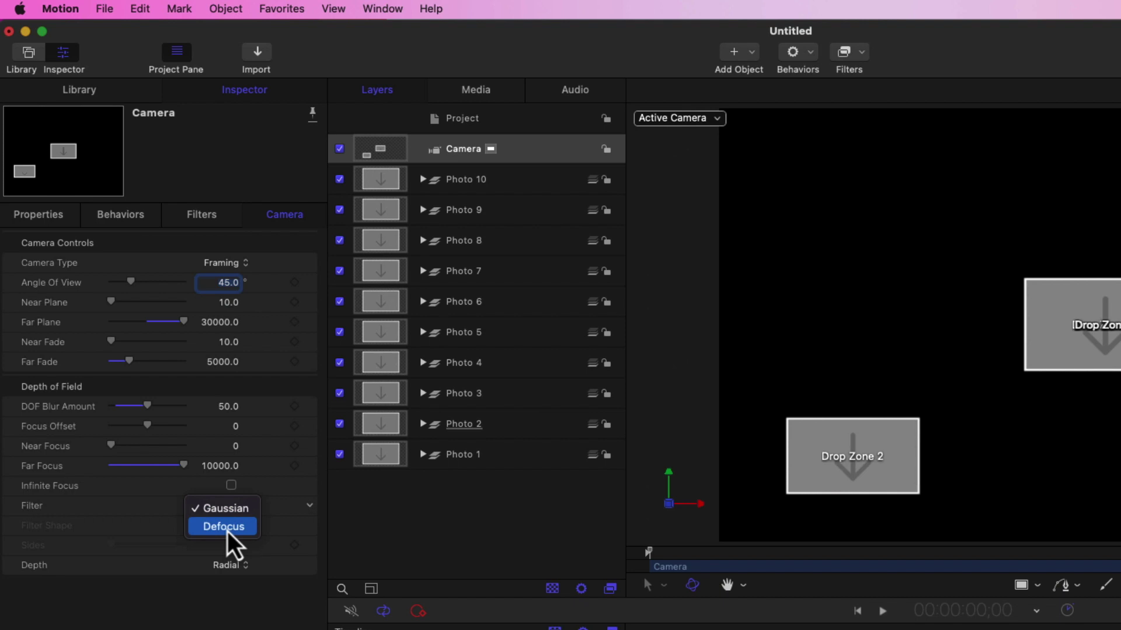
pyautogui.click(227, 530)
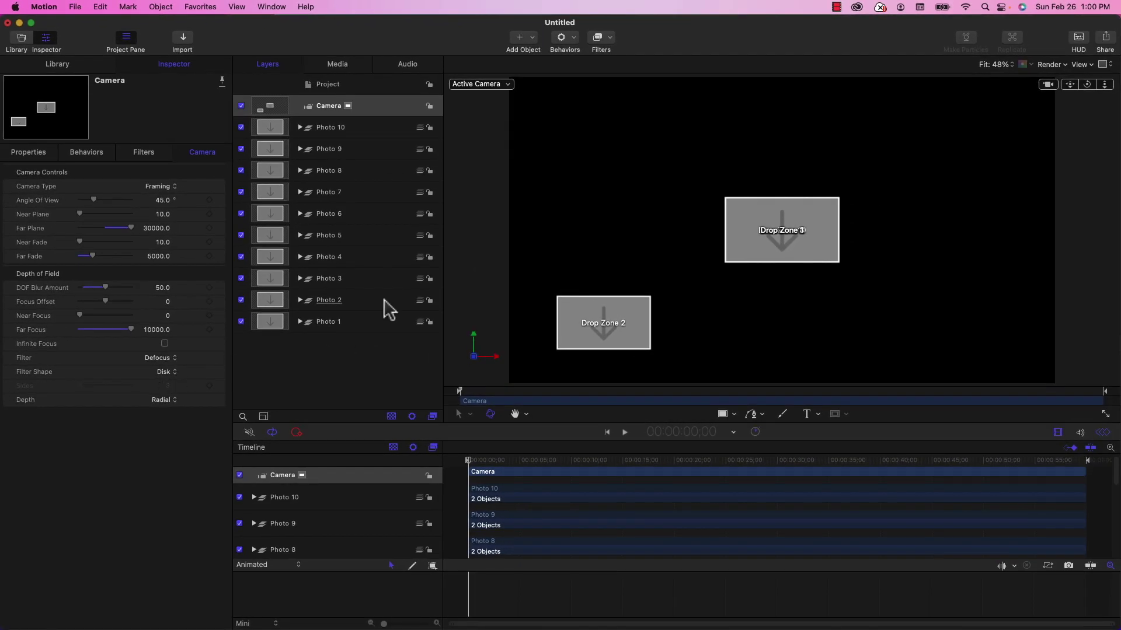
pyautogui.click(1050, 65)
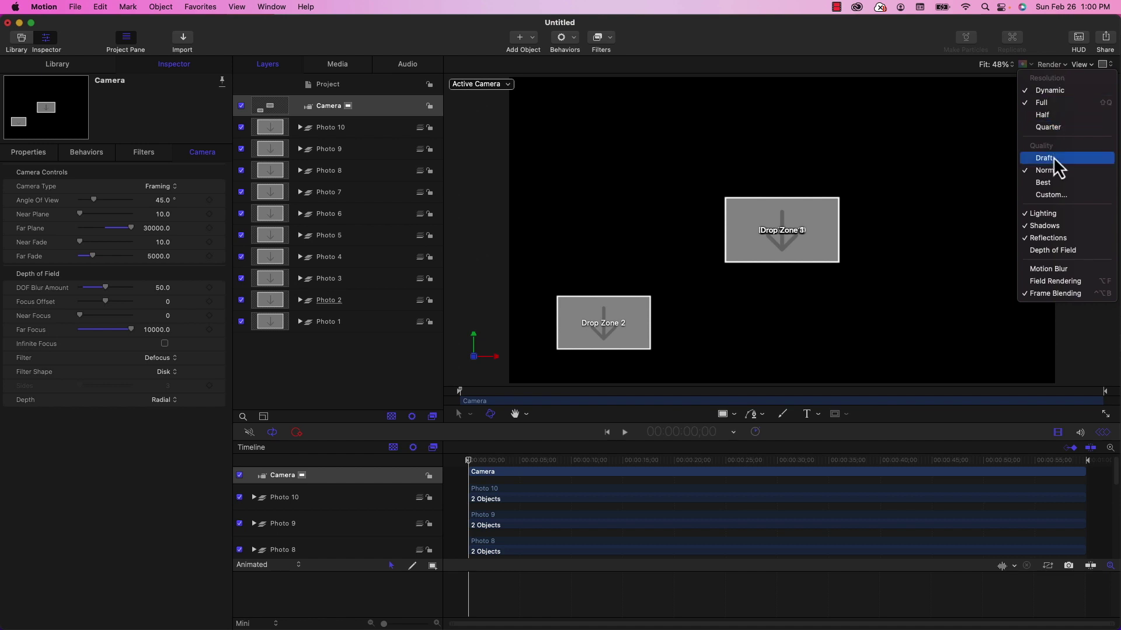
pyautogui.click(1053, 256)
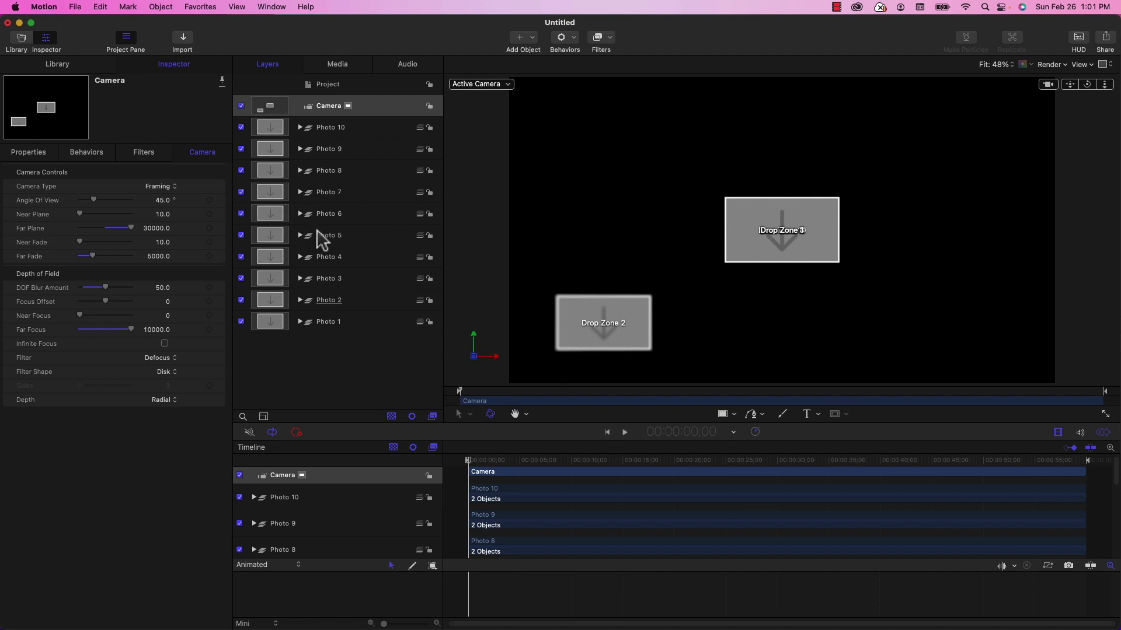
# Move the Photo 3 group to about X 3024 px, Y 2201 px and the Photo 4 group to about X 1373 px, Y -2282 px.
pyautogui.click(333, 280)
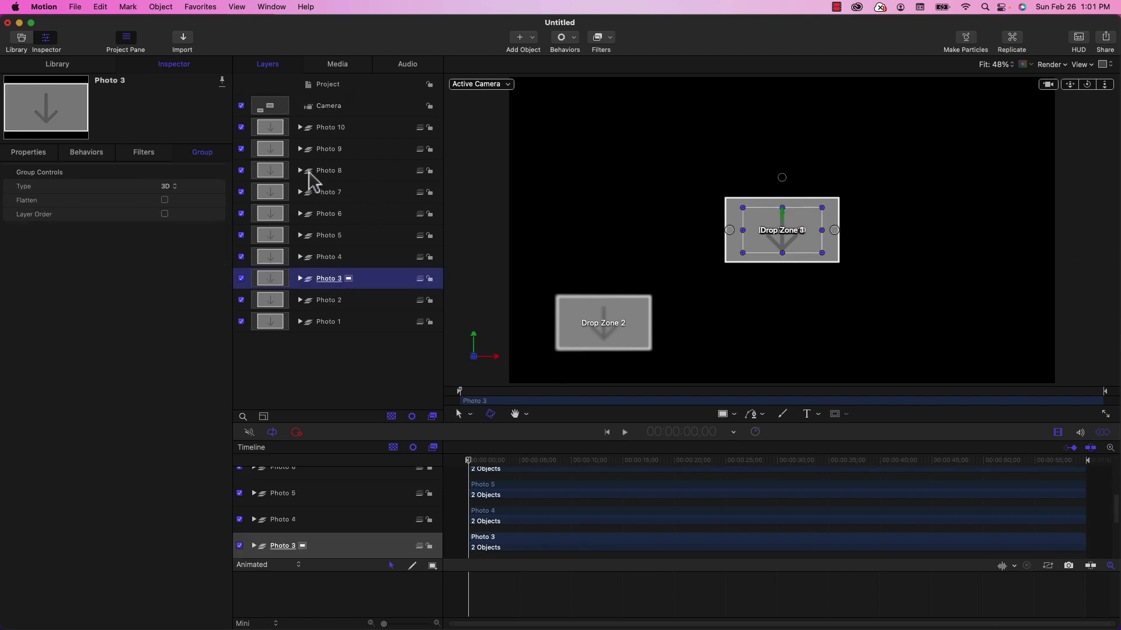
pyautogui.click(43, 154)
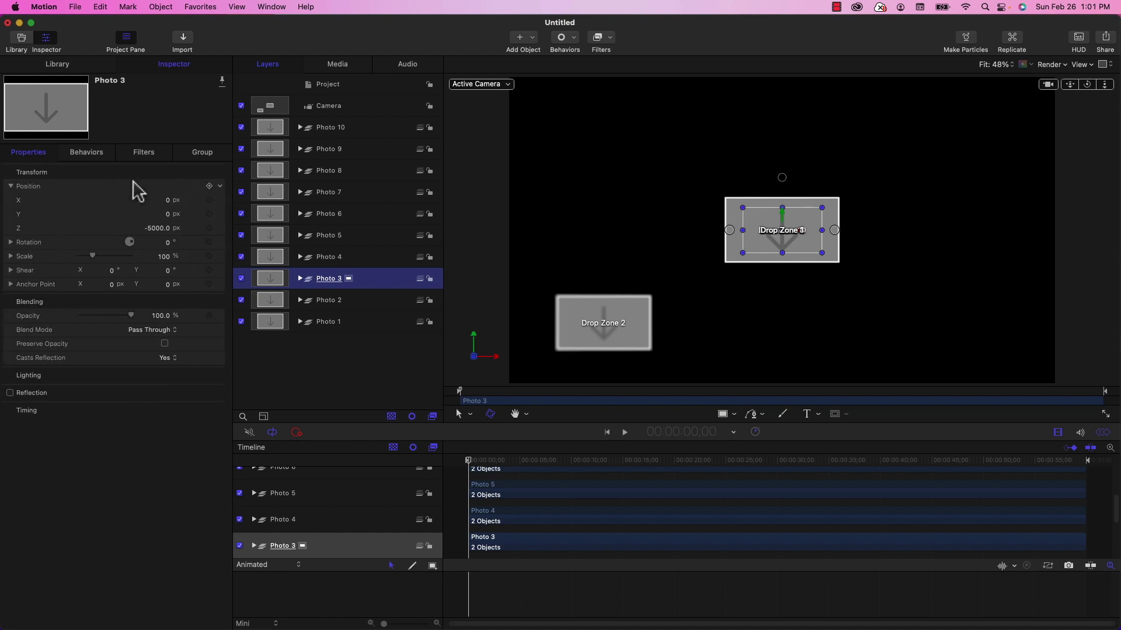
pyautogui.moveTo(169, 215)
pyautogui.mouseDown()
pyautogui.moveTo(245, 215)
pyautogui.moveTo(169, 205)
pyautogui.mouseUp()
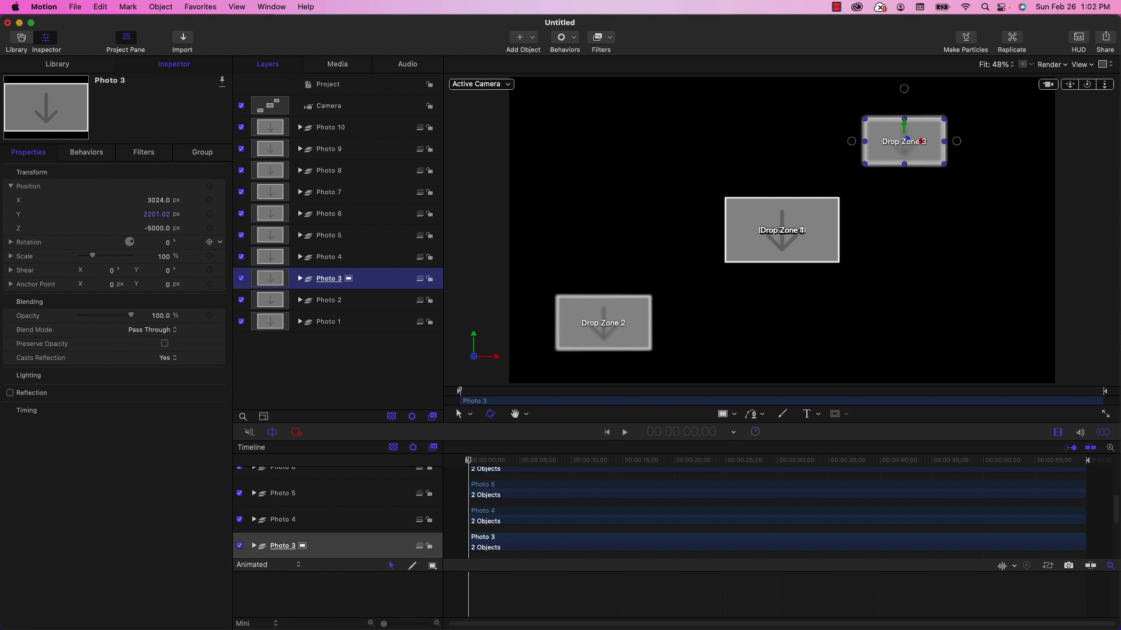
pyautogui.click(331, 257)
pyautogui.moveTo(170, 214)
pyautogui.mouseDown()
pyautogui.moveTo(171, 201)
pyautogui.moveTo(143, 231)
pyautogui.moveTo(157, 213)
pyautogui.moveTo(160, 225)
pyautogui.mouseUp()
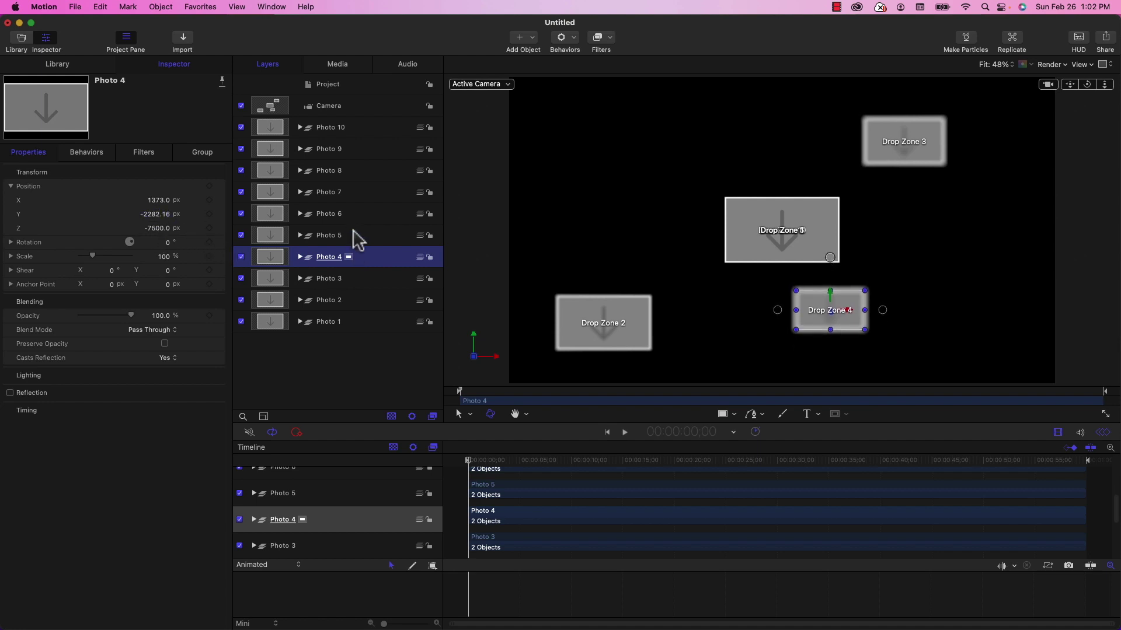
# Move the Photo 5 group up and left to the frame's upper edge, and Photo 6 down and right to about 8180 px in X.
pyautogui.click(329, 236)
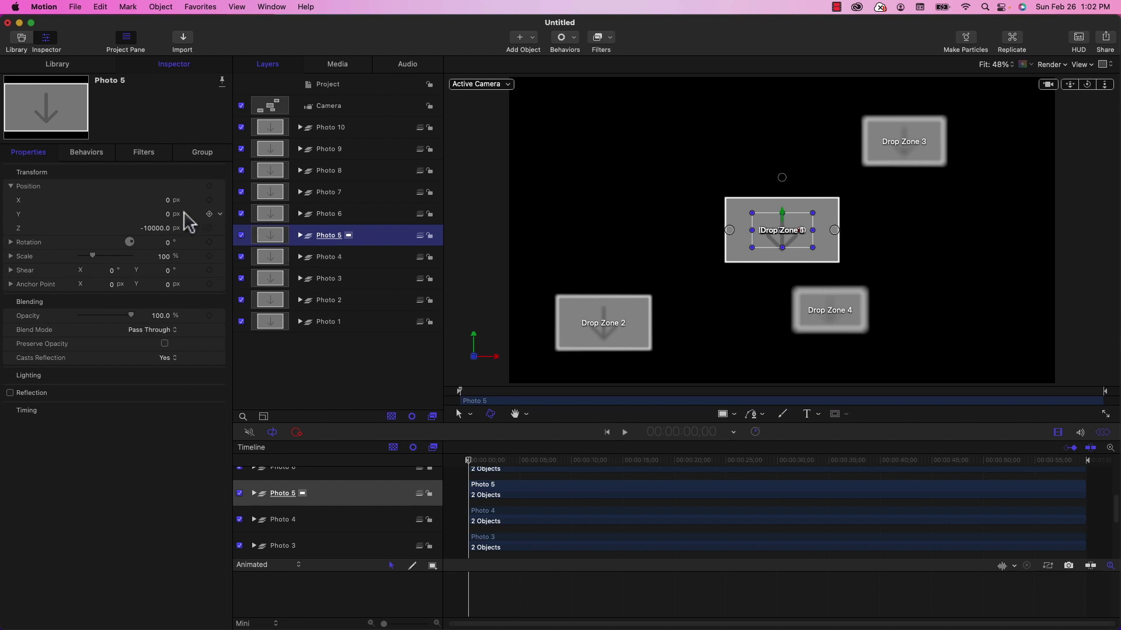
pyautogui.moveTo(170, 218); pyautogui.dragTo(153, 202)
pyautogui.click(321, 217)
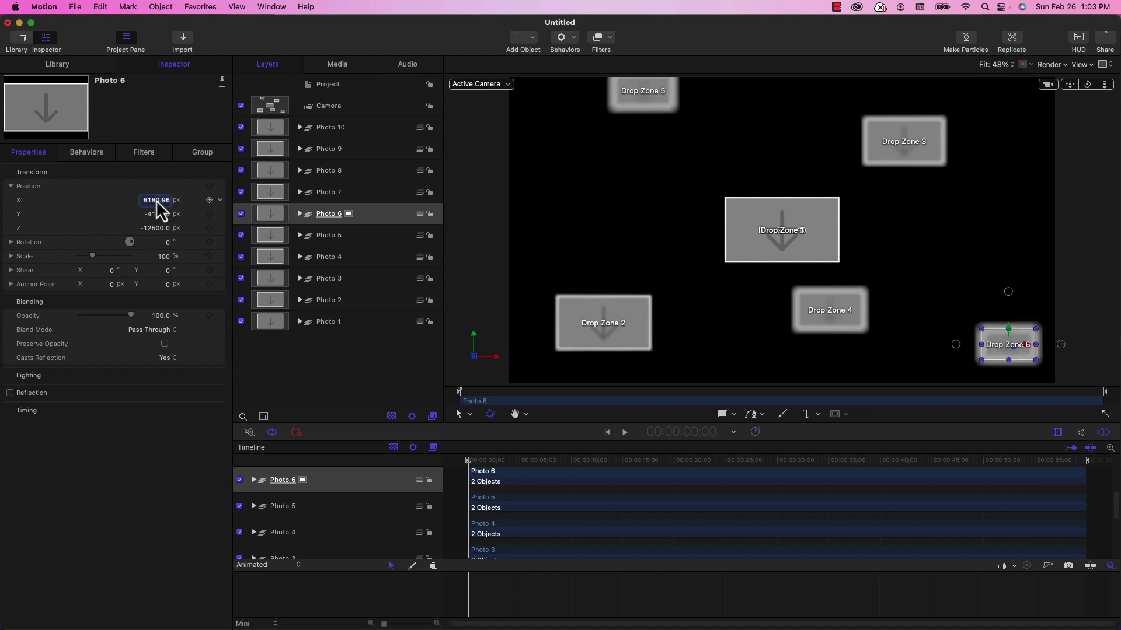
# Move the Photo 7 group to about X -7548 px, Y 1356 px, and the Photo 8 group slightly right and up to about Y 5354 px.
pyautogui.click(332, 192)
pyautogui.moveTo(156, 201); pyautogui.dragTo(169, 220)
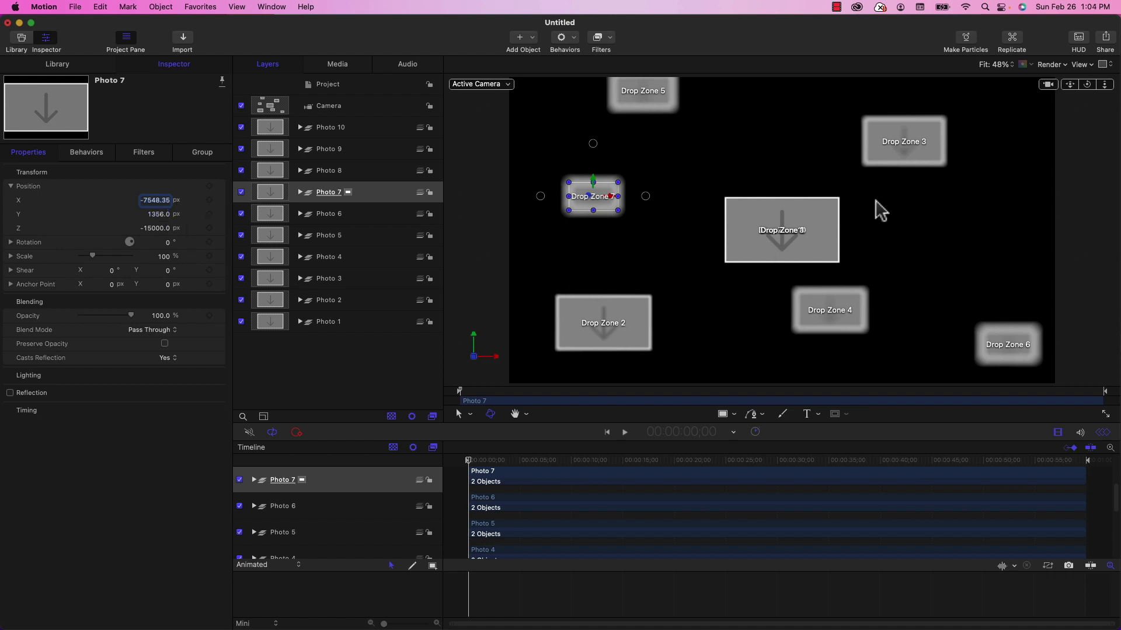
pyautogui.click(330, 173)
pyautogui.moveTo(168, 216); pyautogui.dragTo(168, 76)
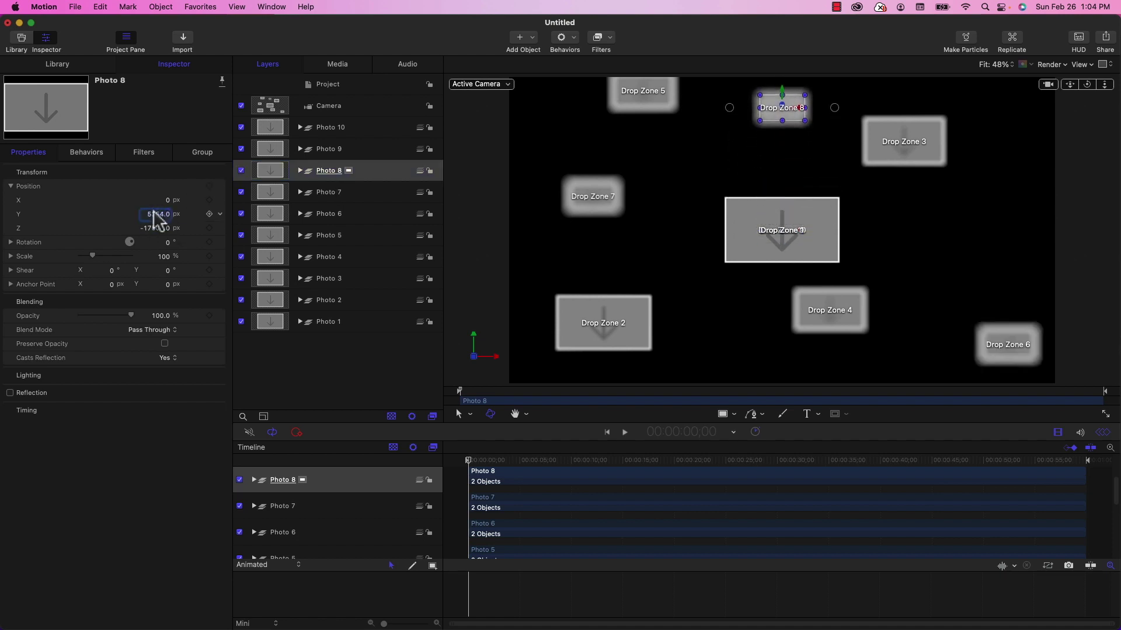
pyautogui.moveTo(168, 199); pyautogui.dragTo(324, 156)
# Move the Photo 9 group right and slightly down, and the Photo 10 group to about X -2427 px, Y -6834 px.
pyautogui.click(324, 156)
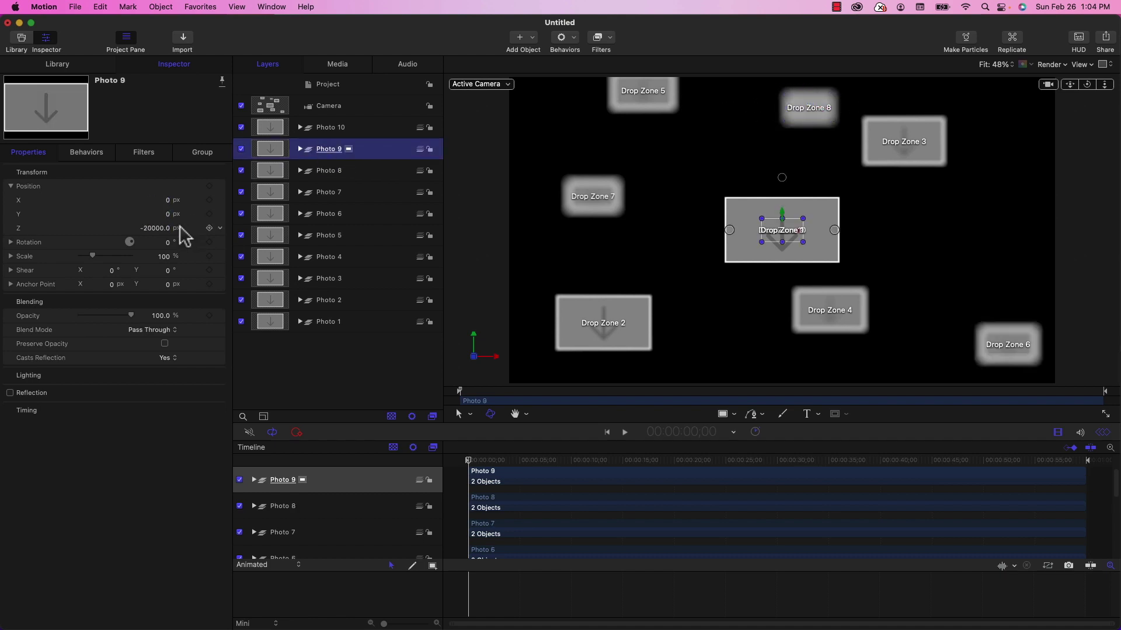
pyautogui.moveTo(167, 200); pyautogui.dragTo(173, 229)
pyautogui.click(336, 137)
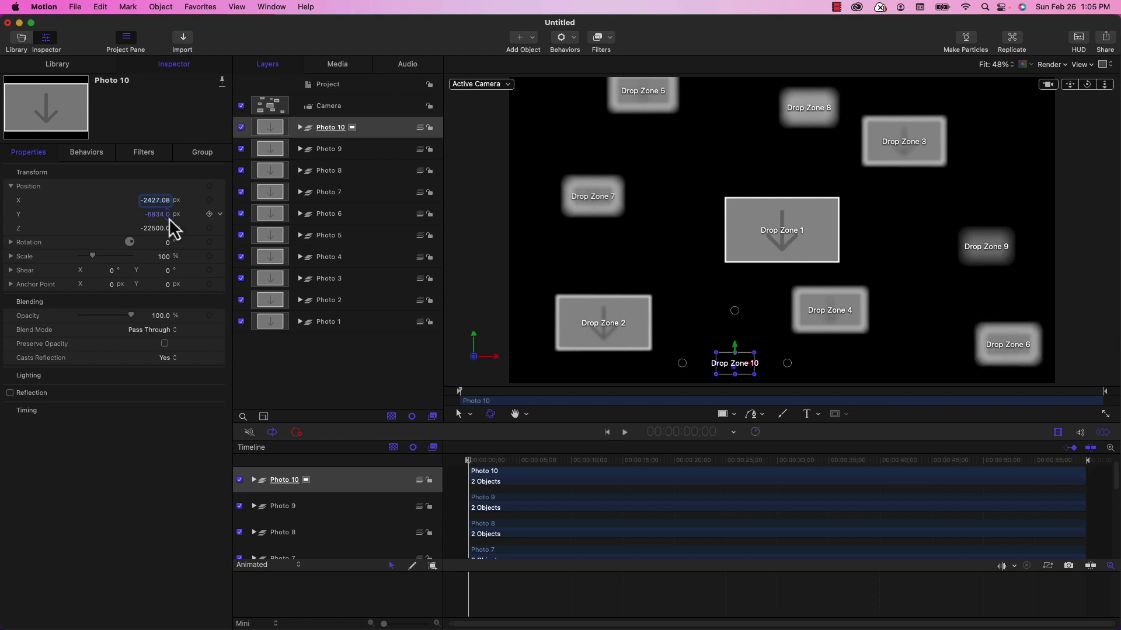
# Shift the Photo 8 group slightly left and the Photo 4 group slightly right and down to even out the spacing.
pyautogui.click(330, 175)
pyautogui.moveTo(161, 203)
pyautogui.mouseDown()
pyautogui.moveTo(148, 203)
pyautogui.moveTo(161, 202)
pyautogui.mouseUp()
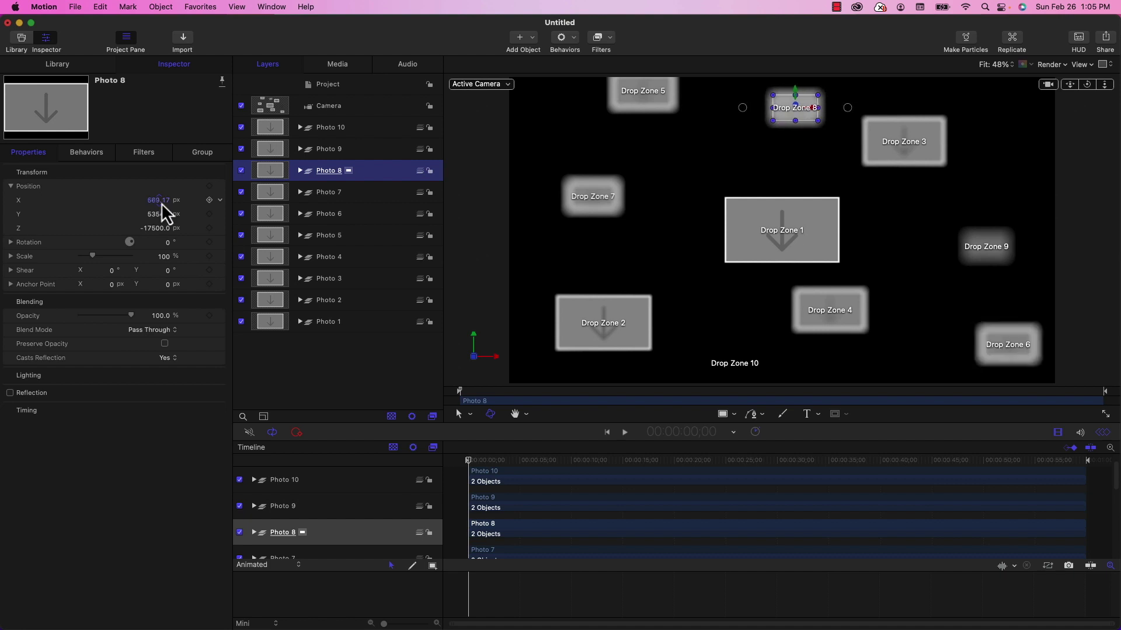
pyautogui.click(330, 258)
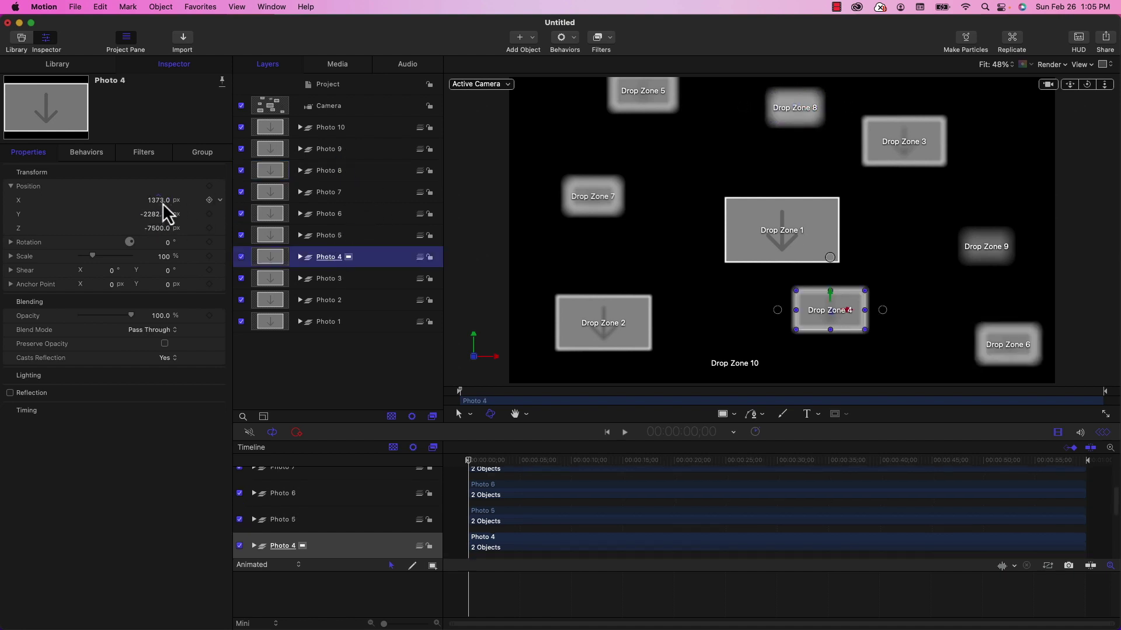
pyautogui.moveTo(161, 202)
pyautogui.mouseDown()
pyautogui.moveTo(176, 203)
pyautogui.moveTo(146, 215)
pyautogui.mouseUp()
# Select the Photo 10 group, play the scene briefly, and return the playhead to the start.
pyautogui.click(330, 130)
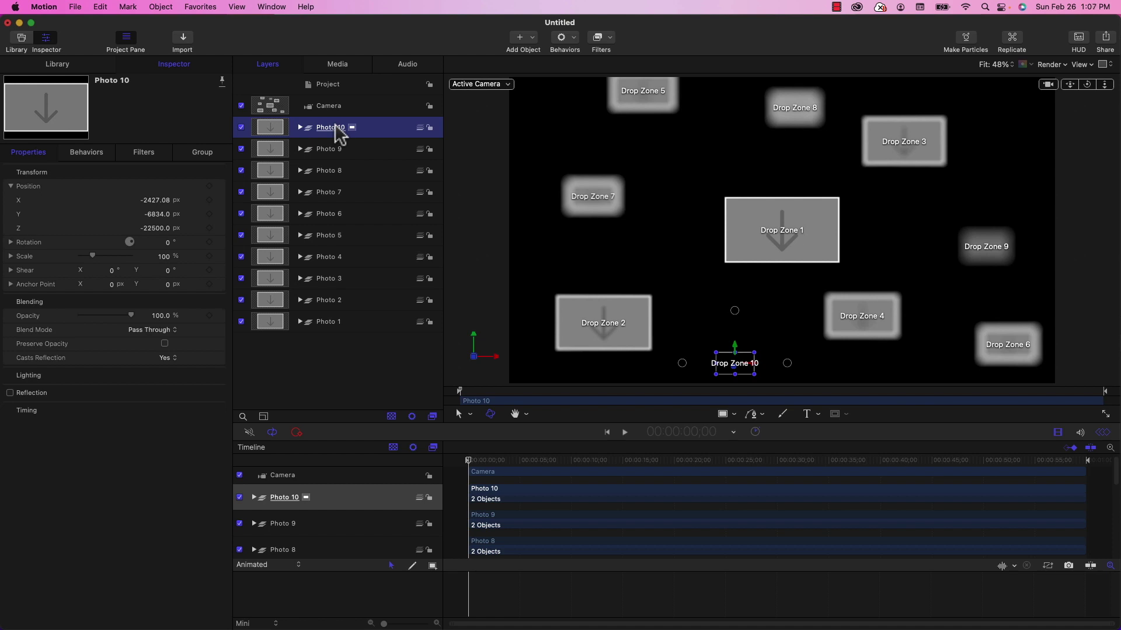
pyautogui.press('space')
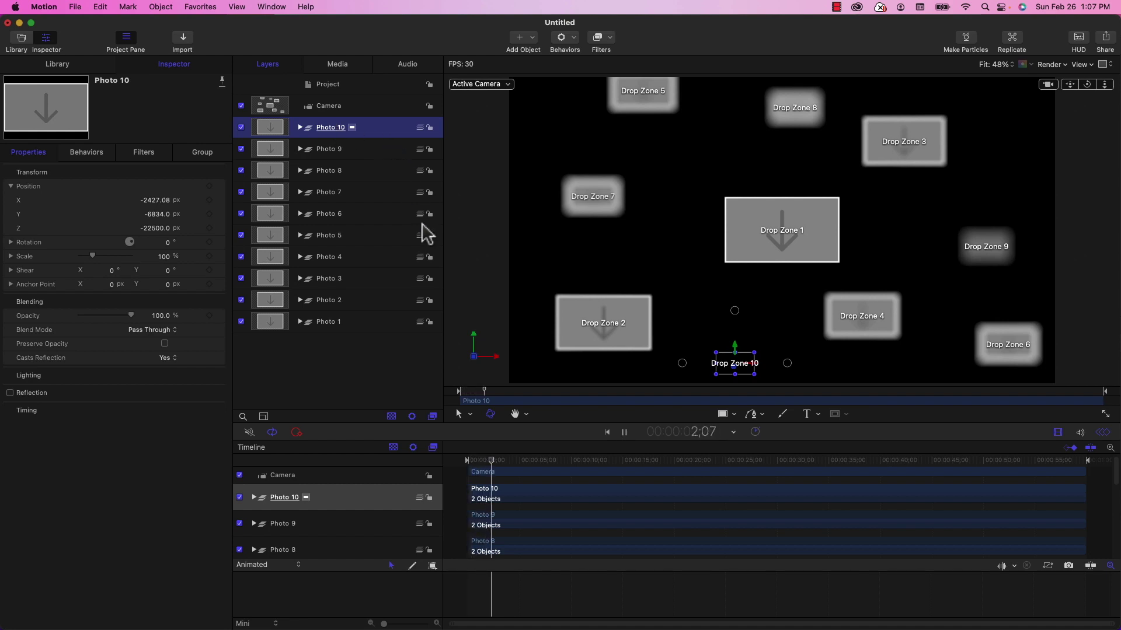
pyautogui.press('space')
pyautogui.moveTo(504, 464); pyautogui.dragTo(442, 455)
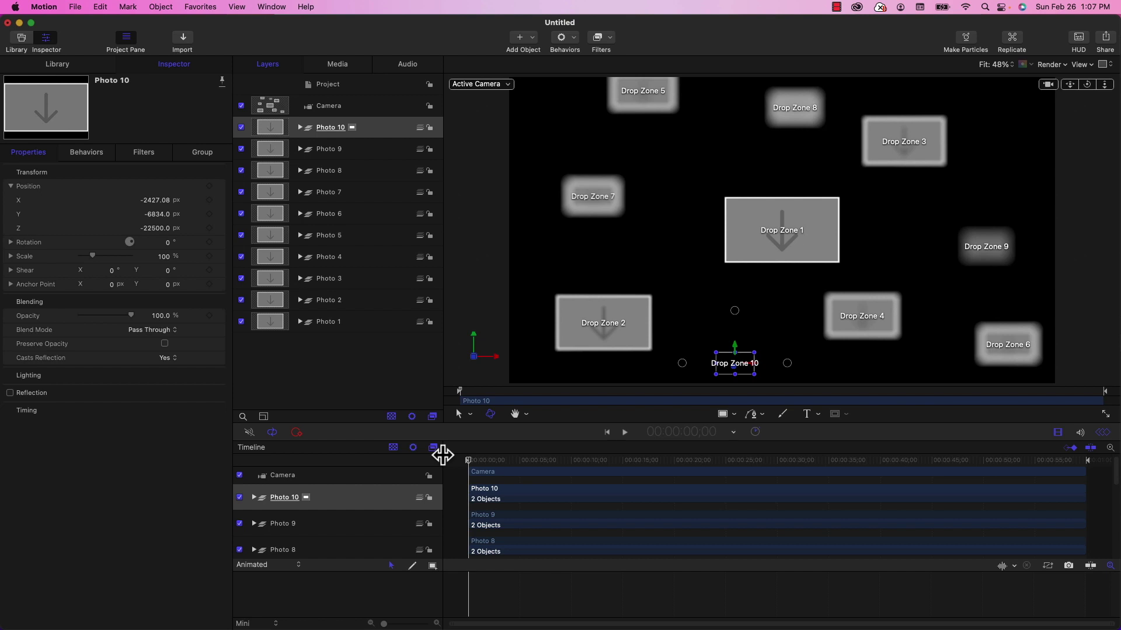
# Add a Framing camera behavior to the Camera.
pyautogui.click(329, 108)
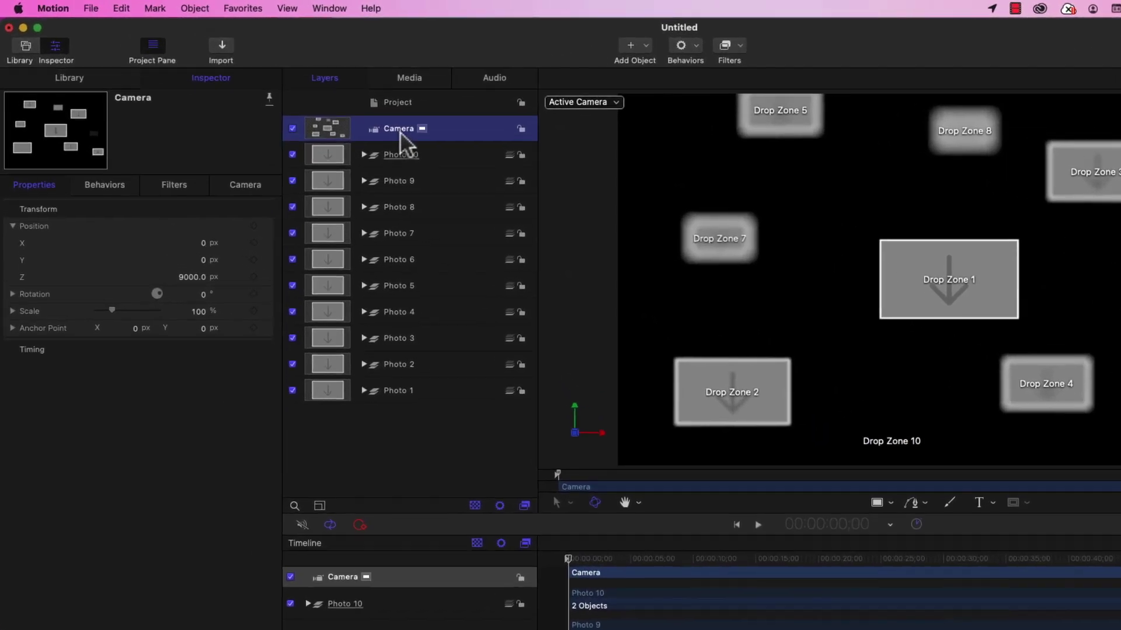
pyautogui.click(721, 50)
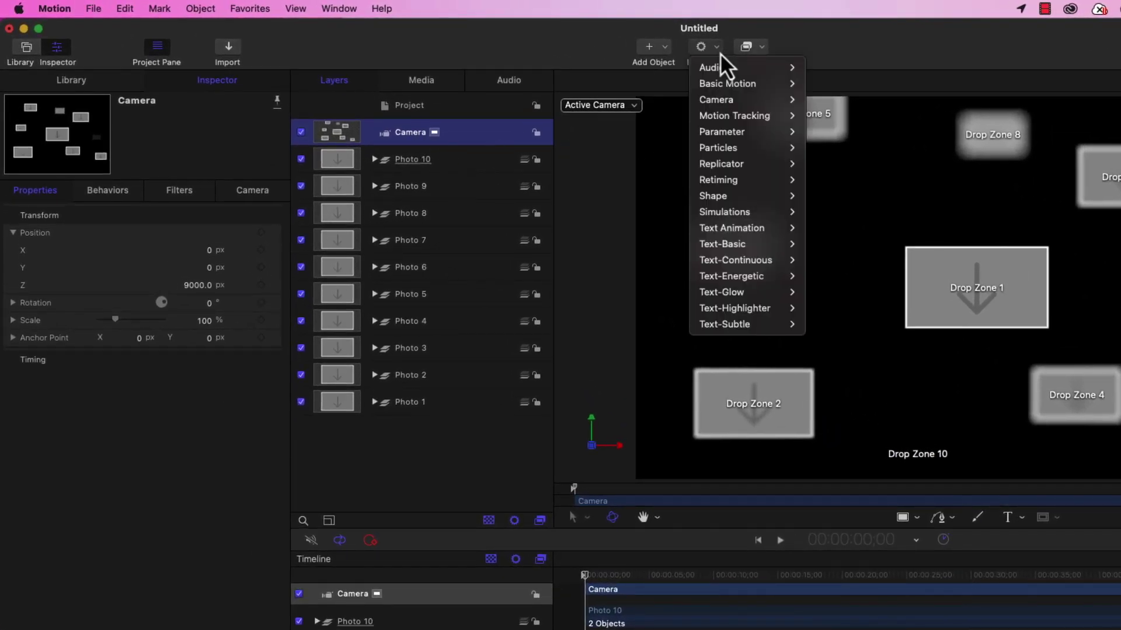
pyautogui.moveTo(721, 102)
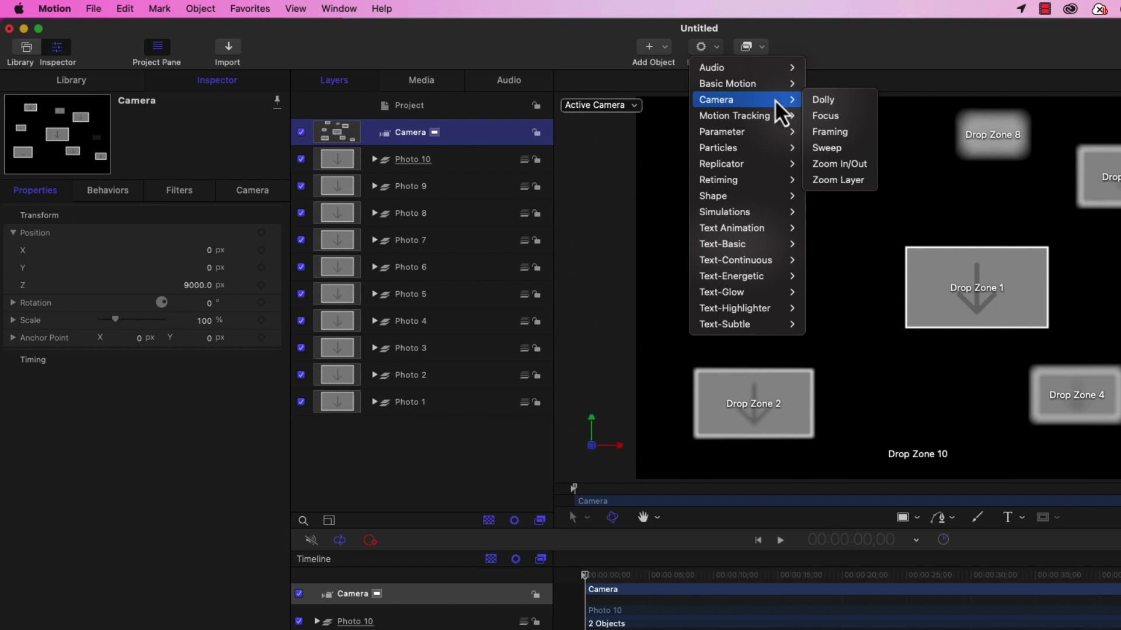
pyautogui.click(845, 134)
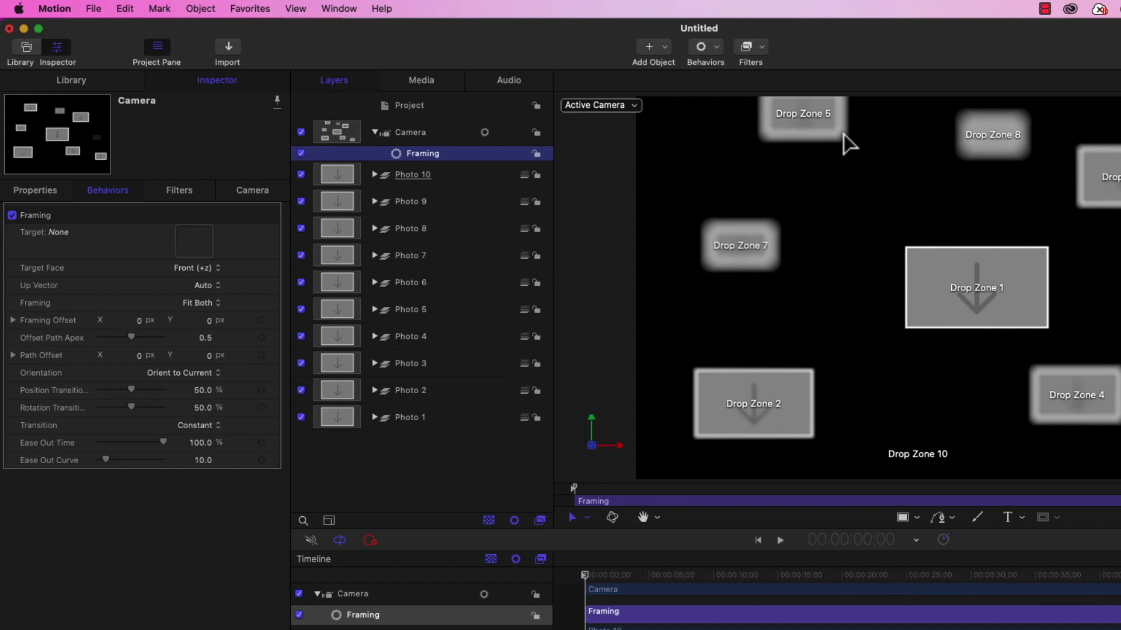
# Trim the Framing behavior so that it ends at 3;00.
pyautogui.click(610, 576)
pyautogui.moveTo(611, 576); pyautogui.dragTo(622, 576)
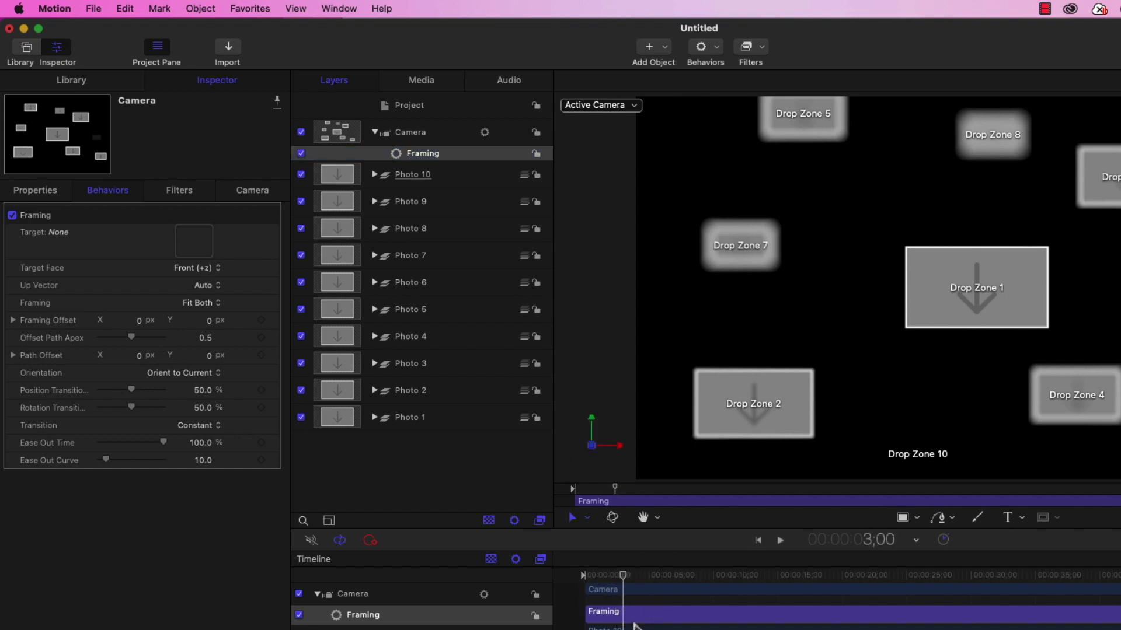
pyautogui.press('o')
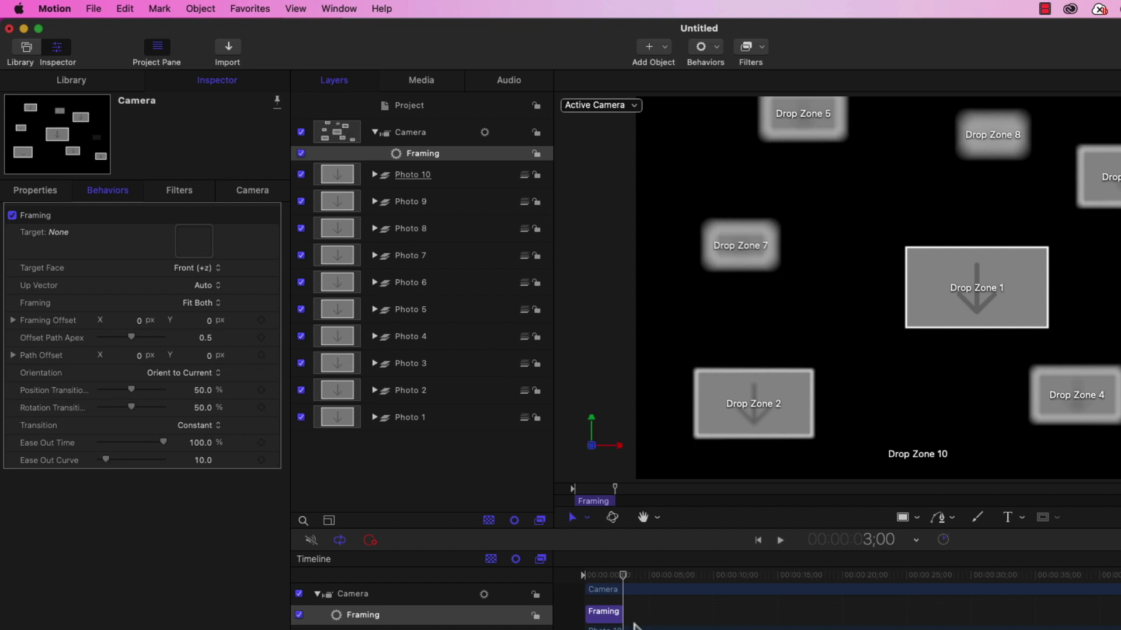
# Rename the Framing behavior as Framing 1.
pyautogui.click(426, 153)
pyautogui.doubleClick(427, 153)
pyautogui.click(450, 153)
pyautogui.write('1')
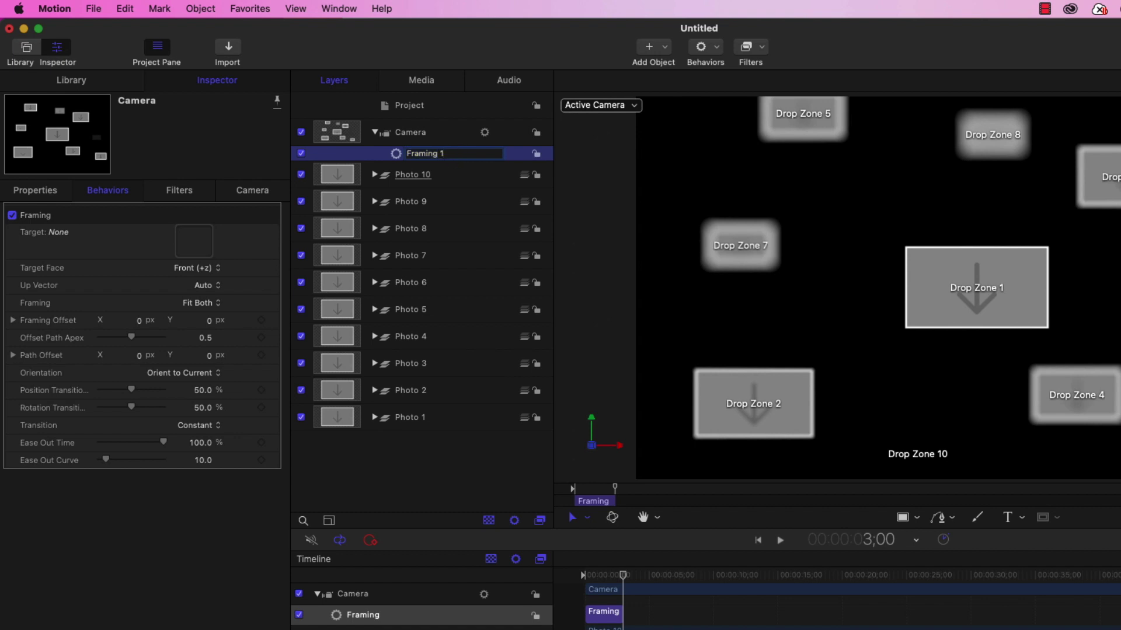
pyautogui.press('Return')
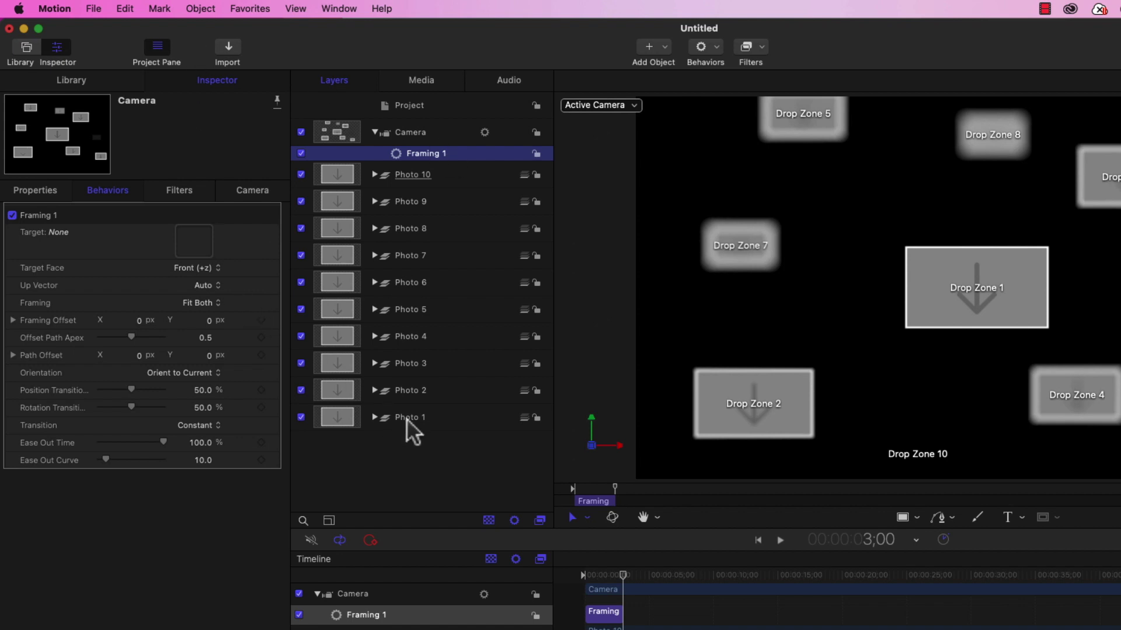
# Target Framing 1 at the Photo 1 group and set its transition to Ease Both.
pyautogui.moveTo(416, 429); pyautogui.dragTo(198, 244)
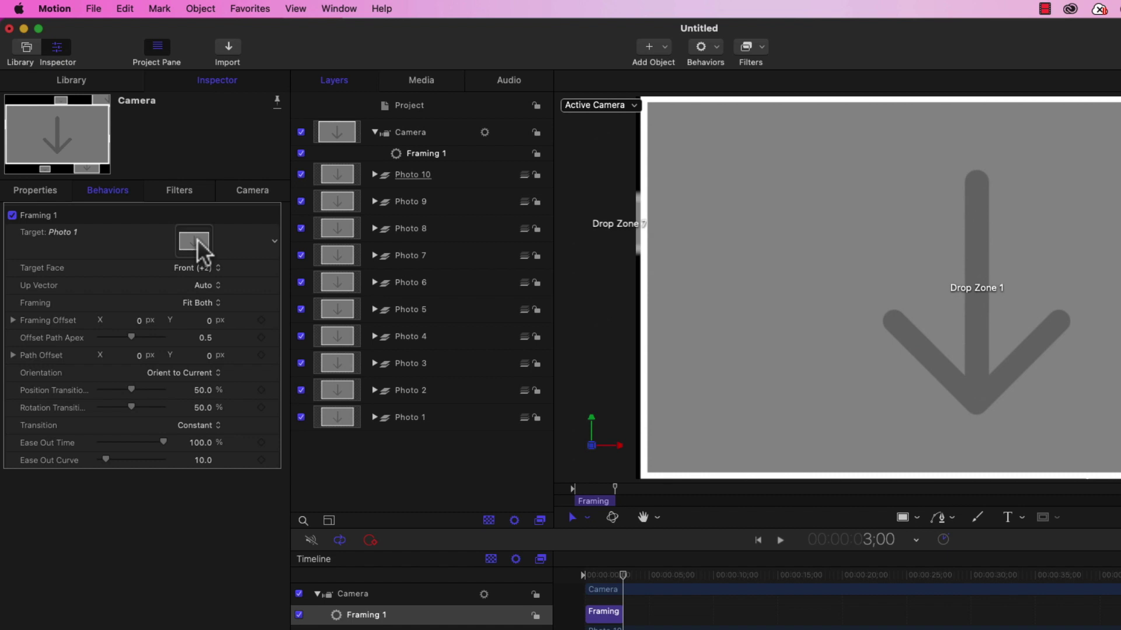
pyautogui.click(200, 427)
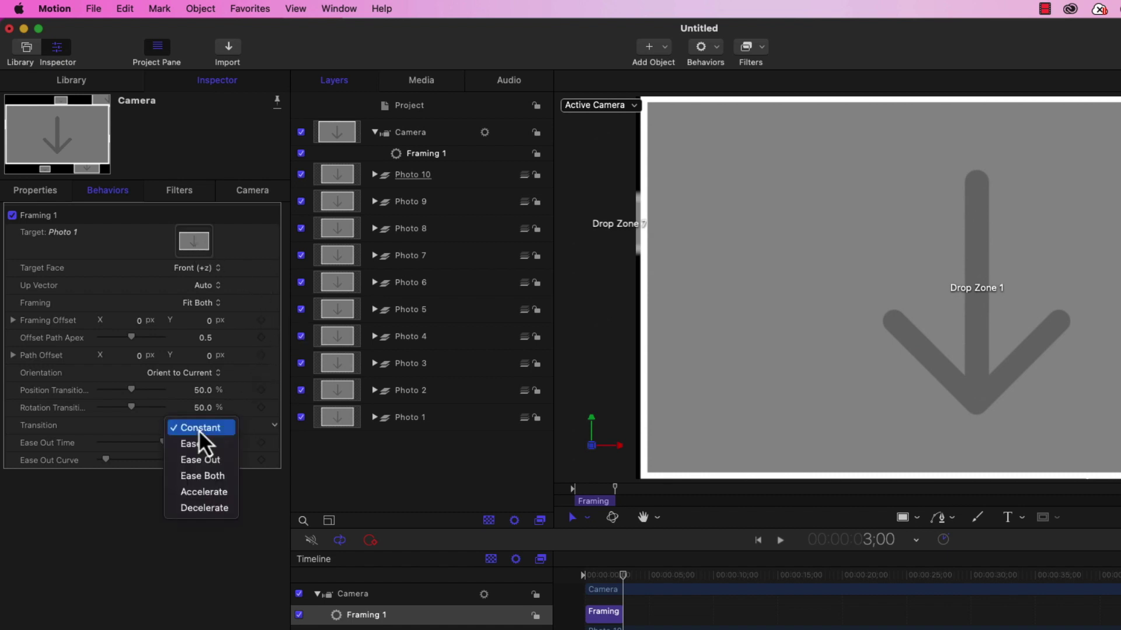
pyautogui.click(219, 477)
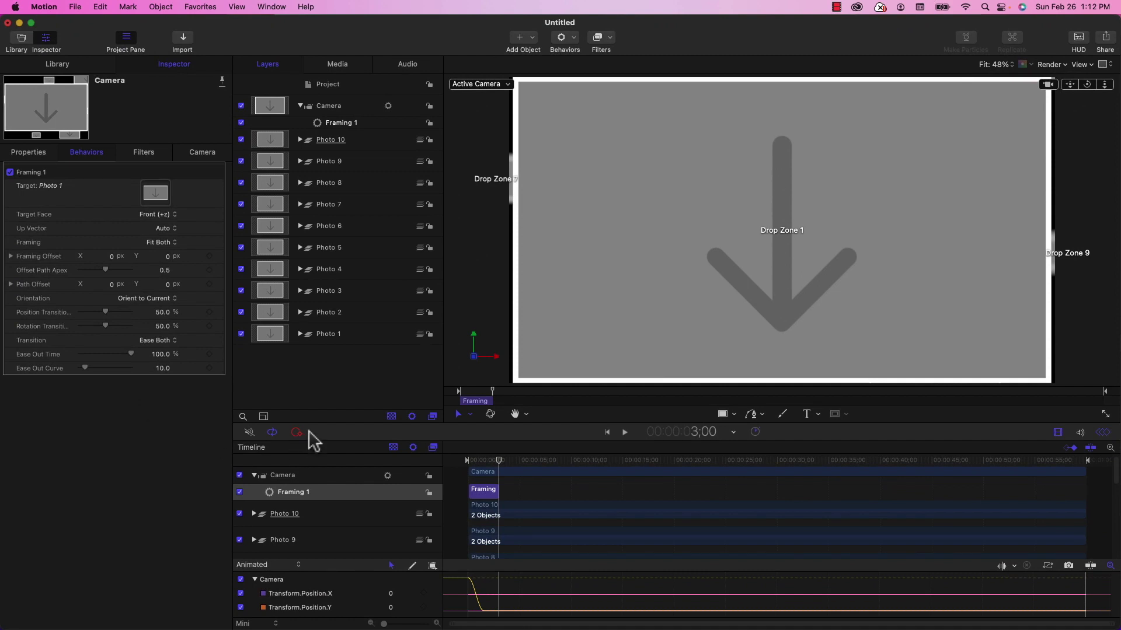
# Play the camera move onto Photo 1 and park the playhead at 2;02 within the Framing 1 behavior.
pyautogui.moveTo(500, 464); pyautogui.dragTo(476, 463)
pyautogui.press('space')
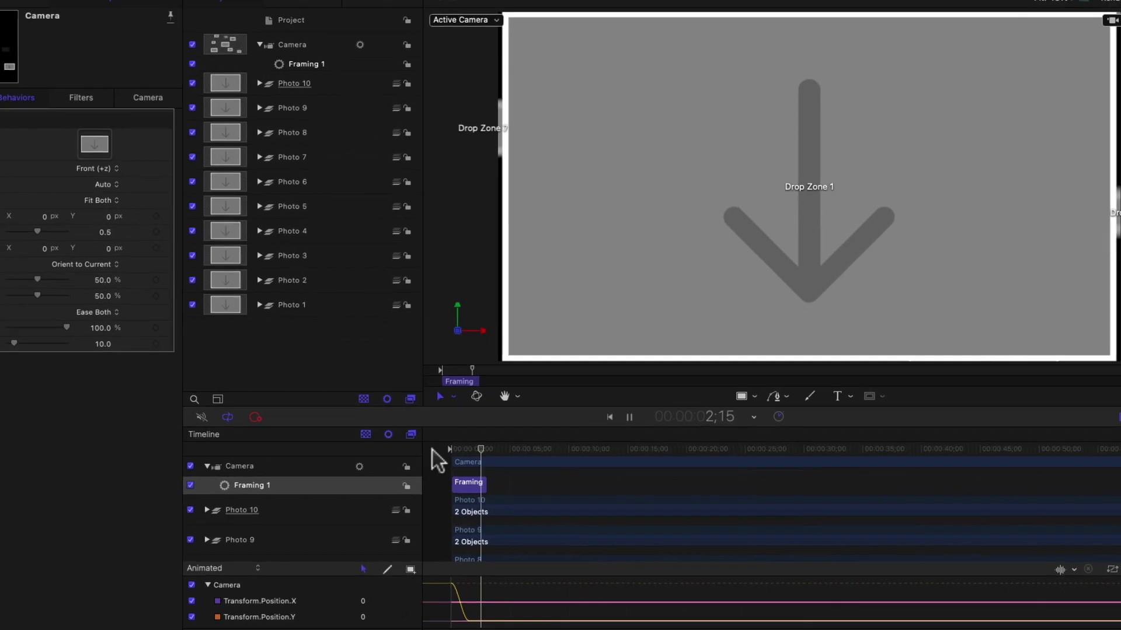
pyautogui.press('space')
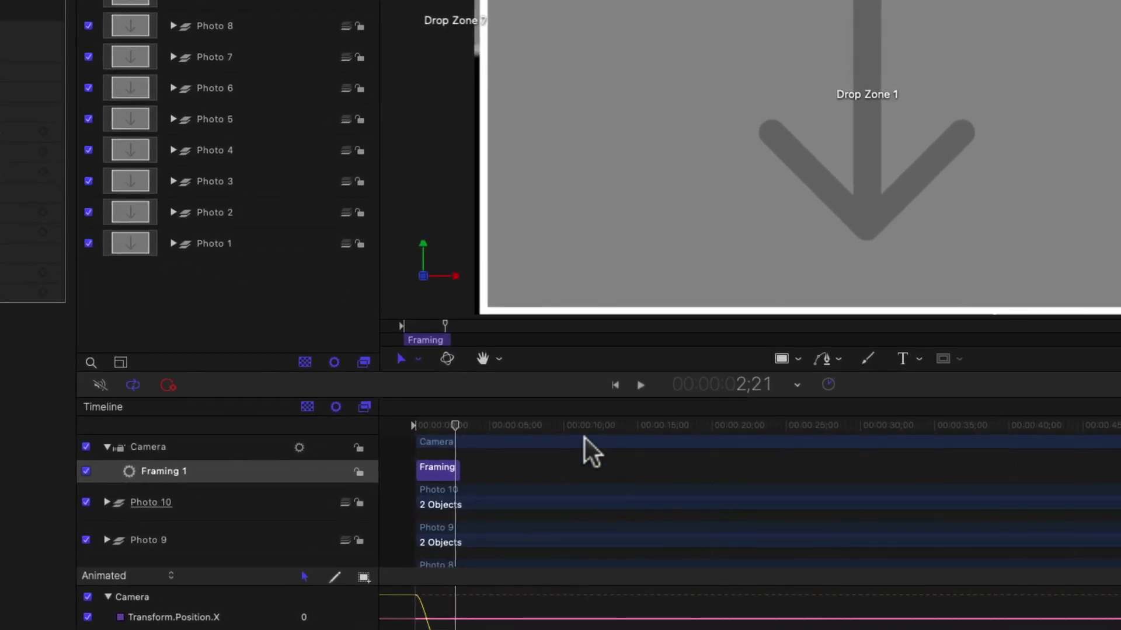
pyautogui.moveTo(451, 423)
pyautogui.mouseDown()
pyautogui.moveTo(434, 424)
pyautogui.moveTo(445, 423)
pyautogui.mouseUp()
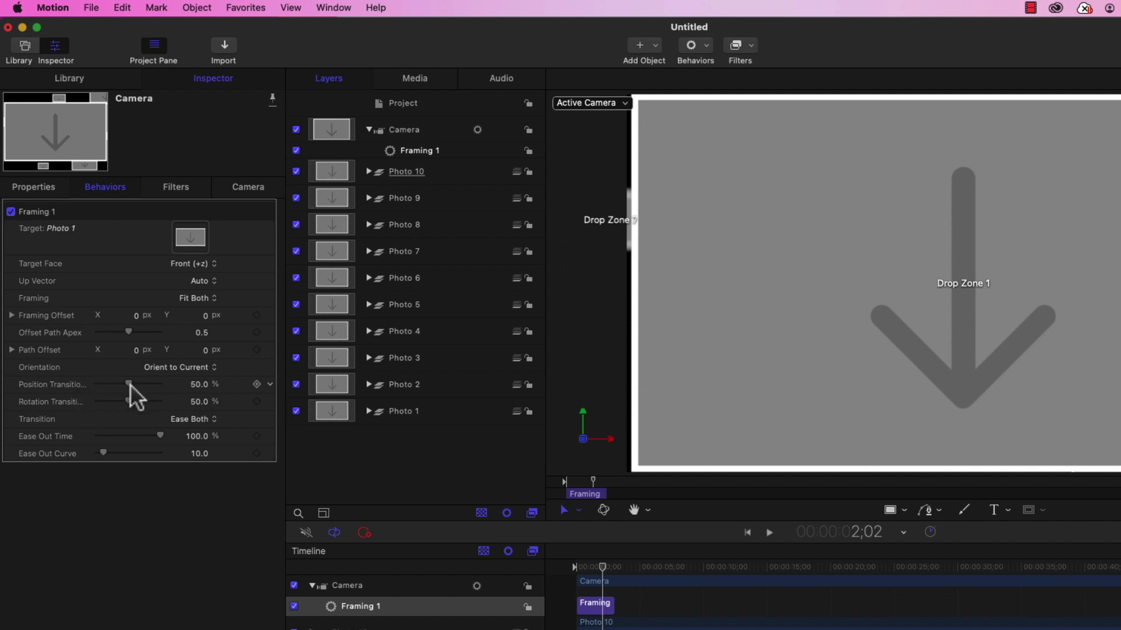
# Set Framing 1's position transition time to 100% and play the camera move from near the start.
pyautogui.moveTo(131, 384); pyautogui.dragTo(170, 388)
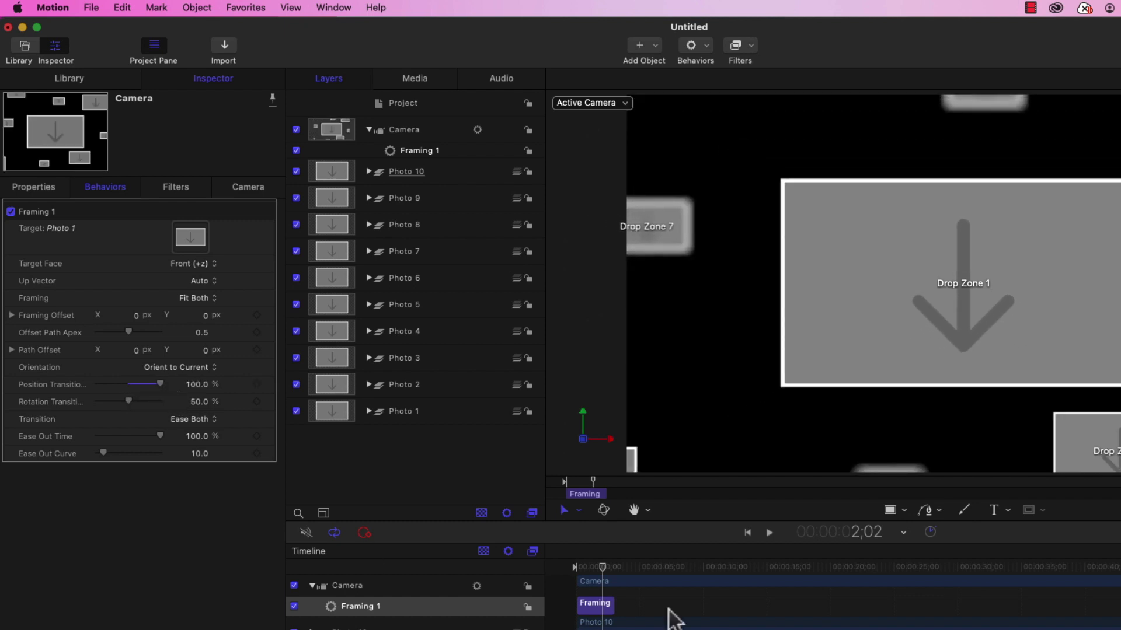
pyautogui.moveTo(608, 568); pyautogui.dragTo(568, 561)
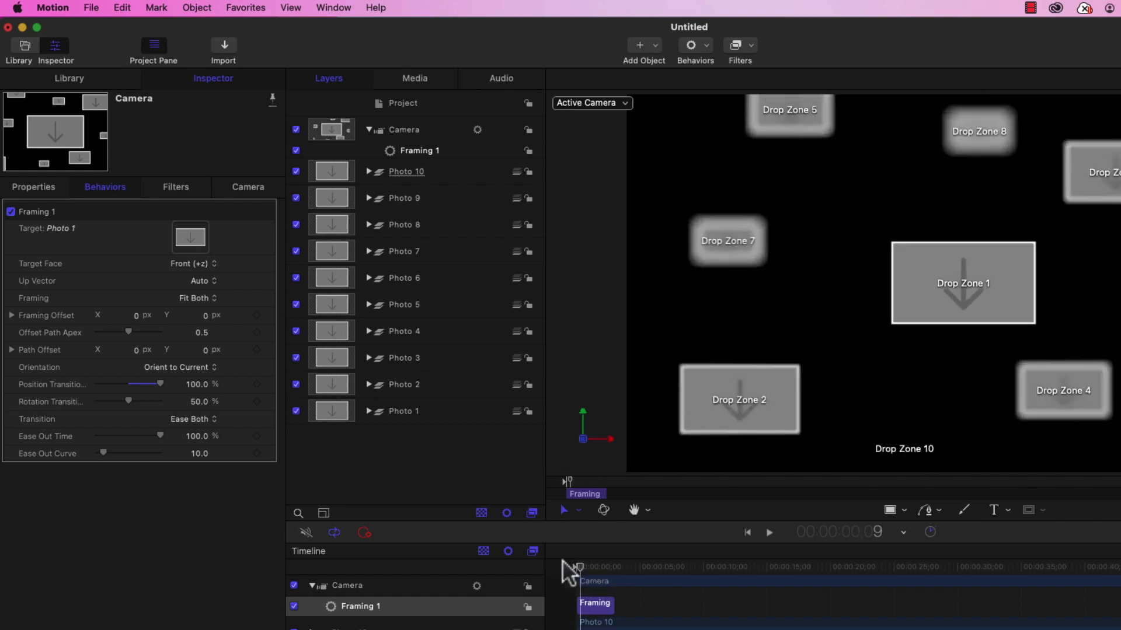
pyautogui.press('space')
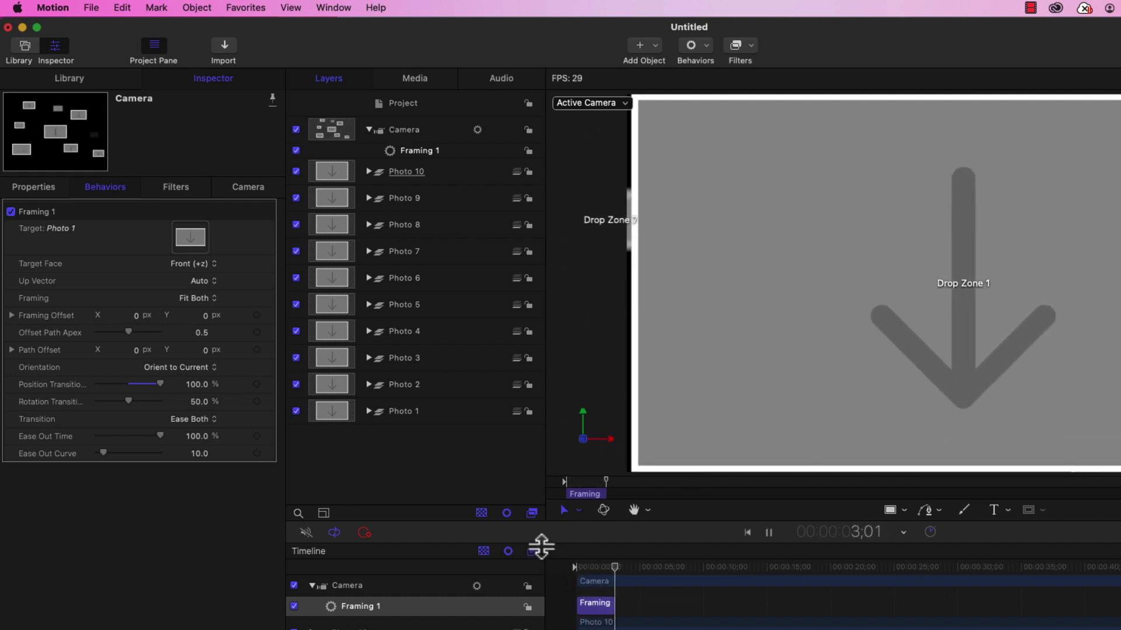
pyautogui.press('space')
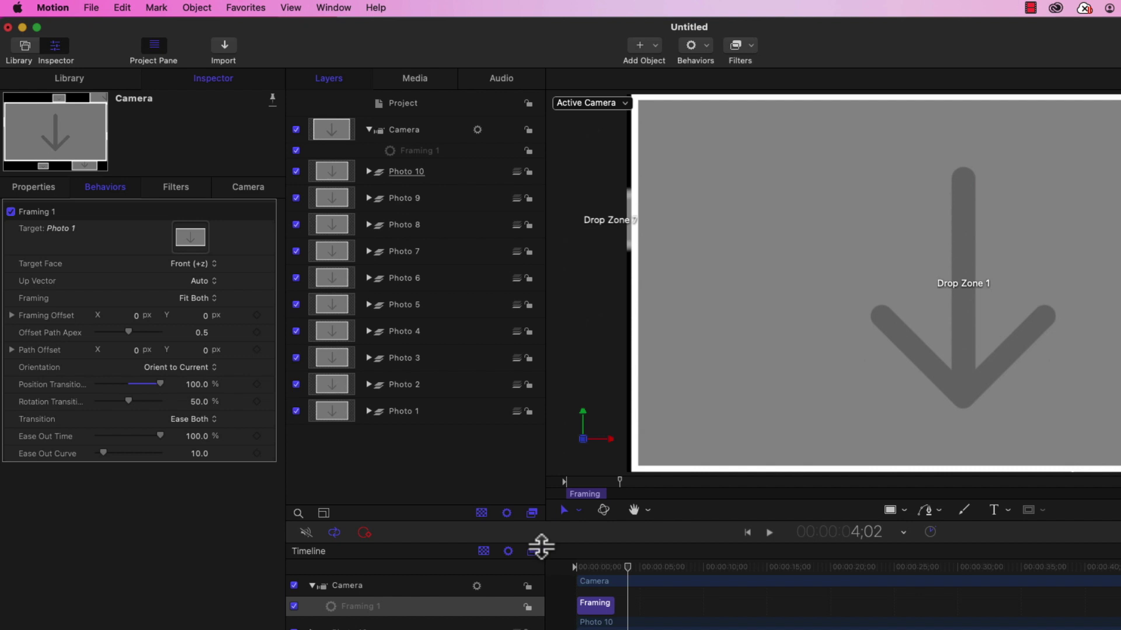
# With the playhead just past Framing 1's end, set its Z framing offset to about -8.84 px so Photo 1 fills the frame.
pyautogui.click(618, 567)
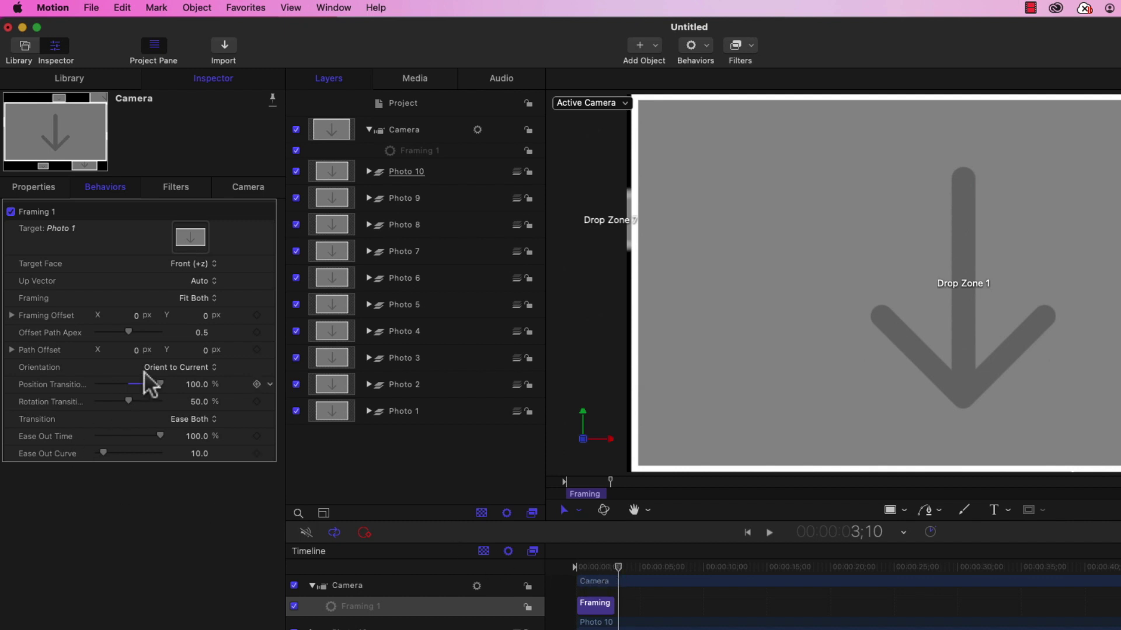
pyautogui.click(12, 315)
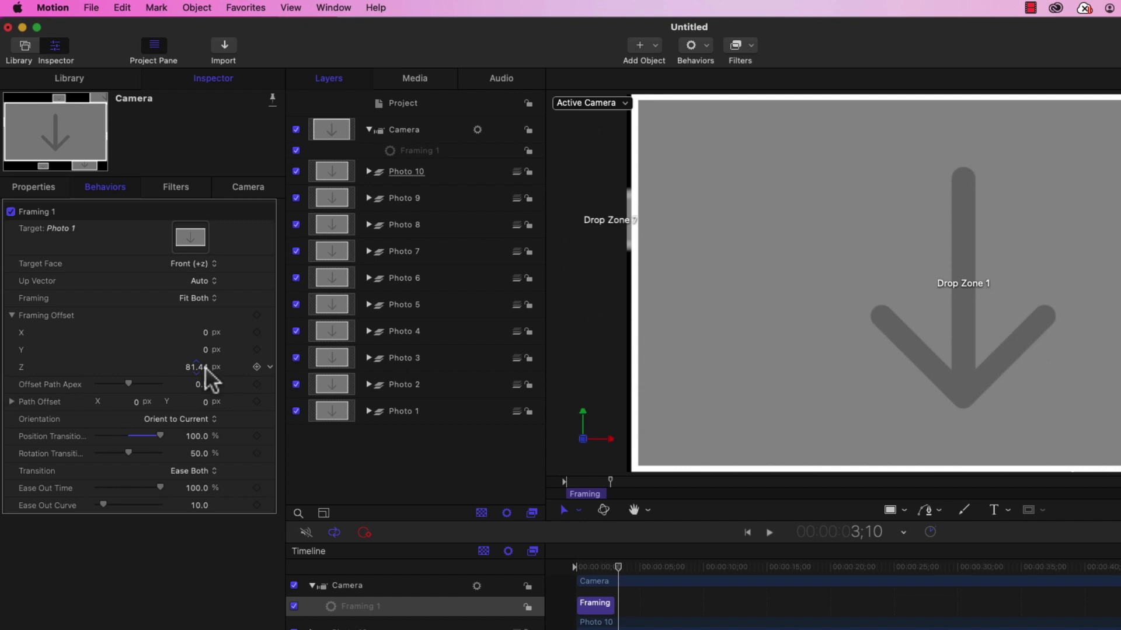
pyautogui.moveTo(205, 370); pyautogui.dragTo(163, 370)
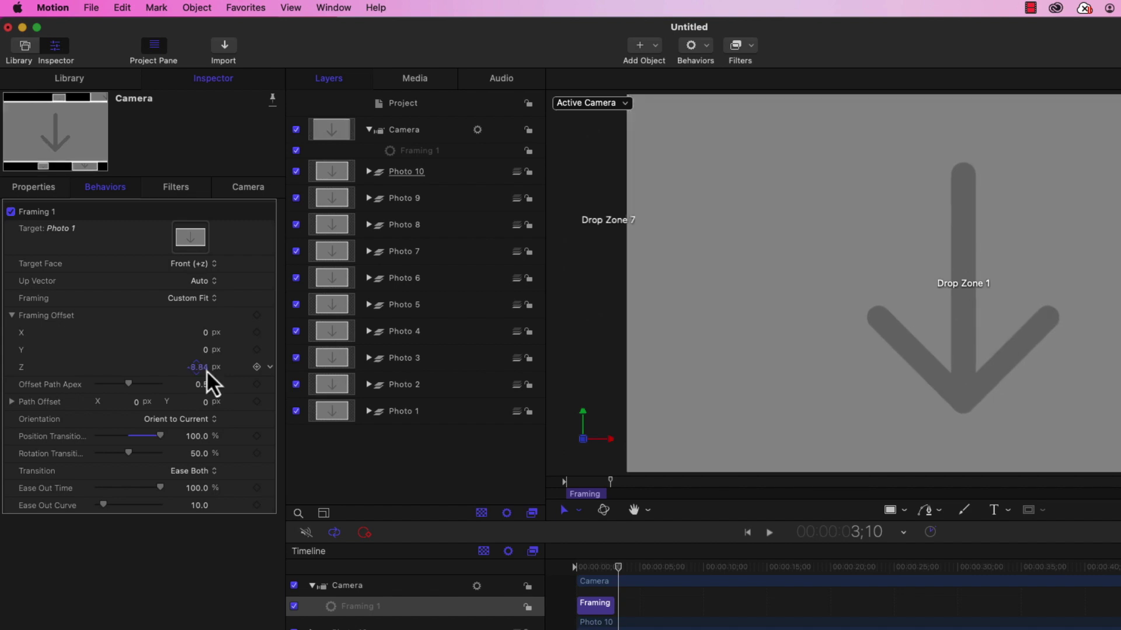
pyautogui.click(11, 315)
# Play the adjusted camera move and scrub through it from the start to check how Photo 1 fills the frame.
pyautogui.moveTo(628, 594); pyautogui.dragTo(621, 583)
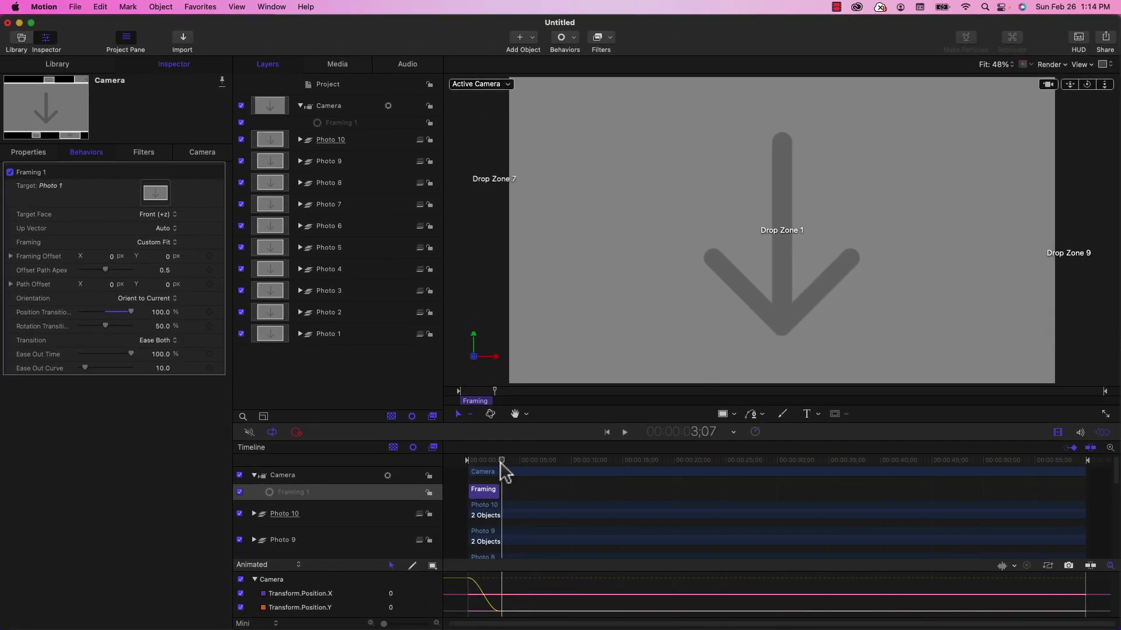
pyautogui.press('space')
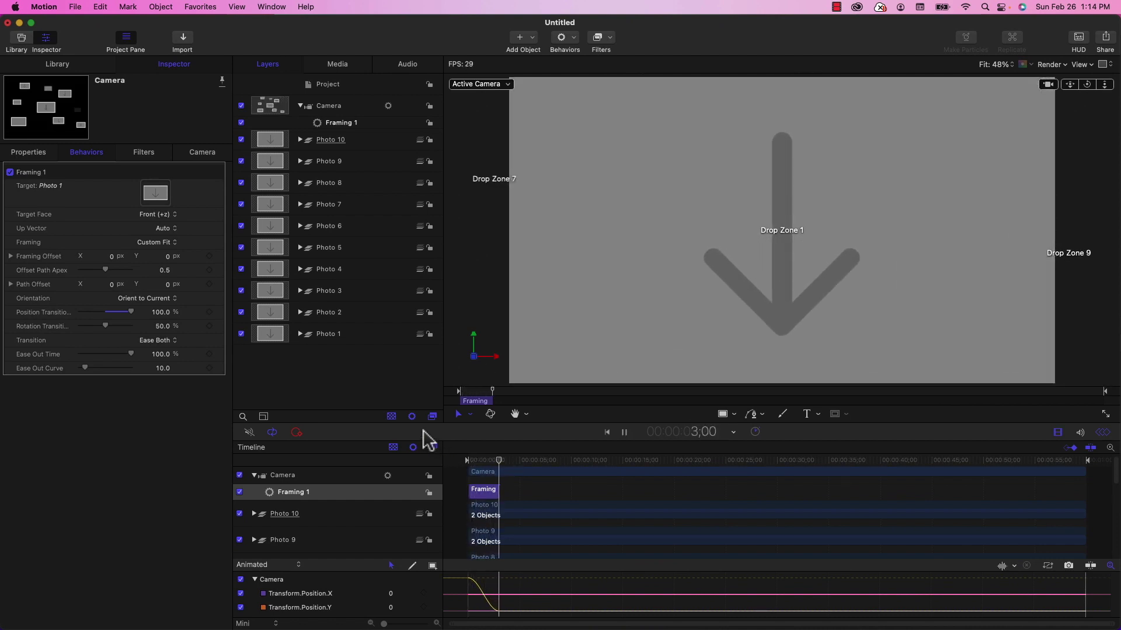
pyautogui.press('space')
pyautogui.moveTo(505, 460); pyautogui.dragTo(465, 458)
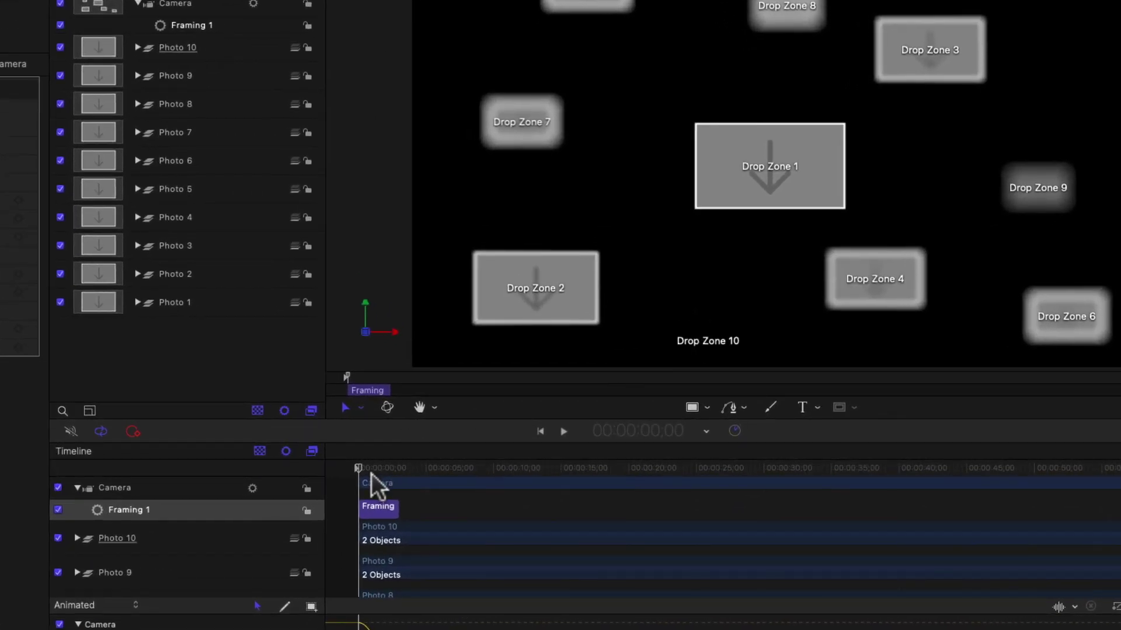
pyautogui.press('space')
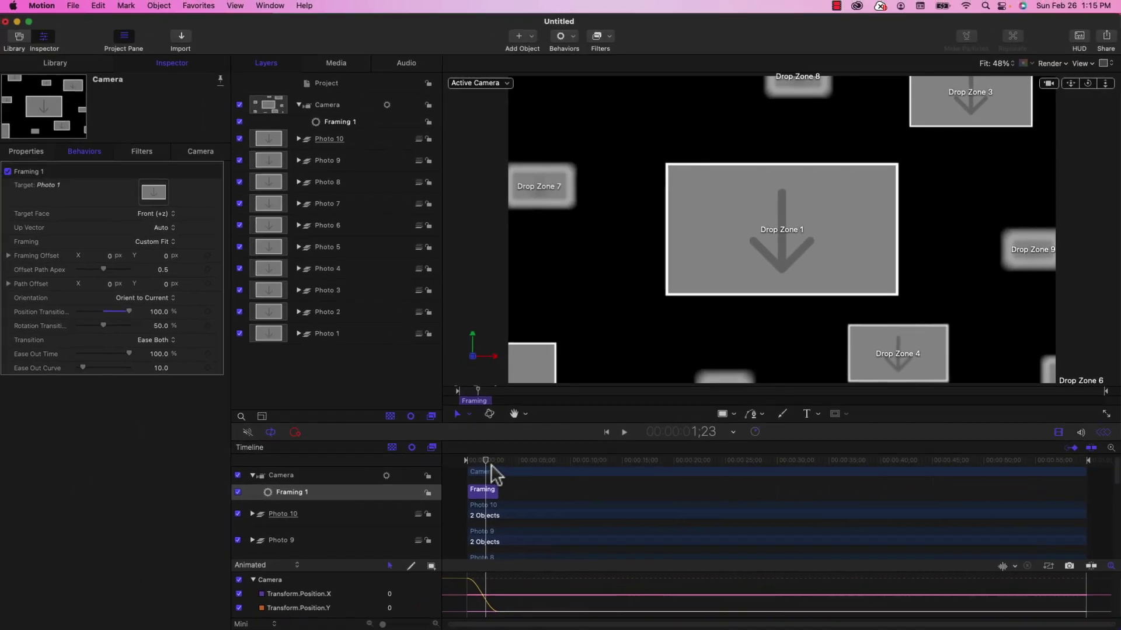
# Try a Far Fade of 0 on the Camera and preview the move from the start.
pyautogui.click(397, 486)
pyautogui.click(12, 64)
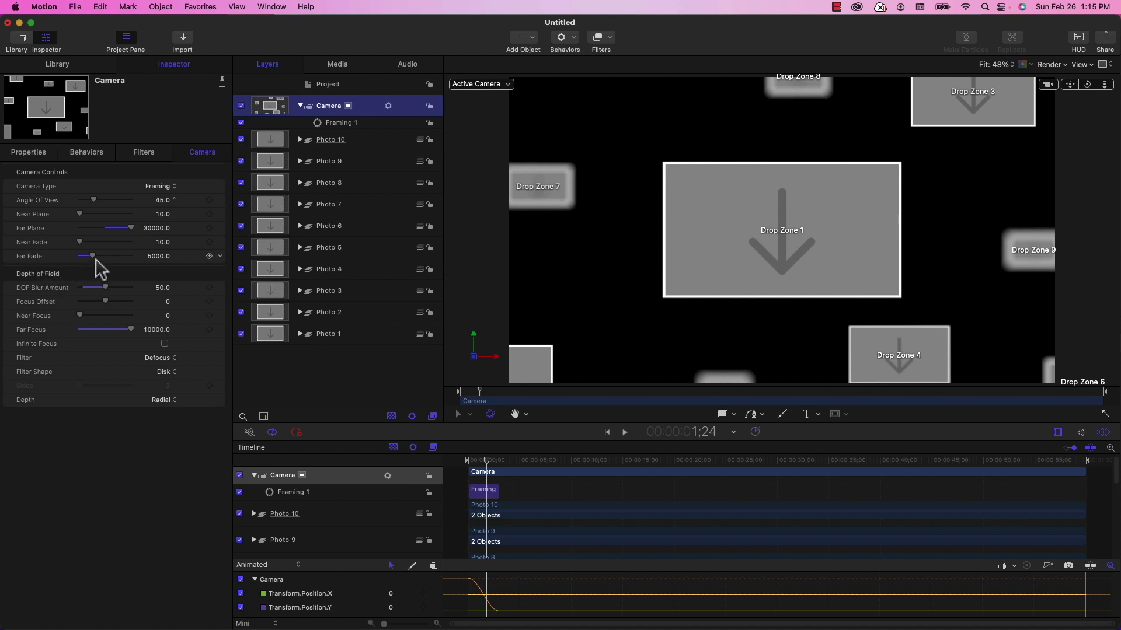
pyautogui.moveTo(94, 257); pyautogui.dragTo(69, 260)
pyautogui.moveTo(487, 460); pyautogui.dragTo(456, 457)
pyautogui.press('space')
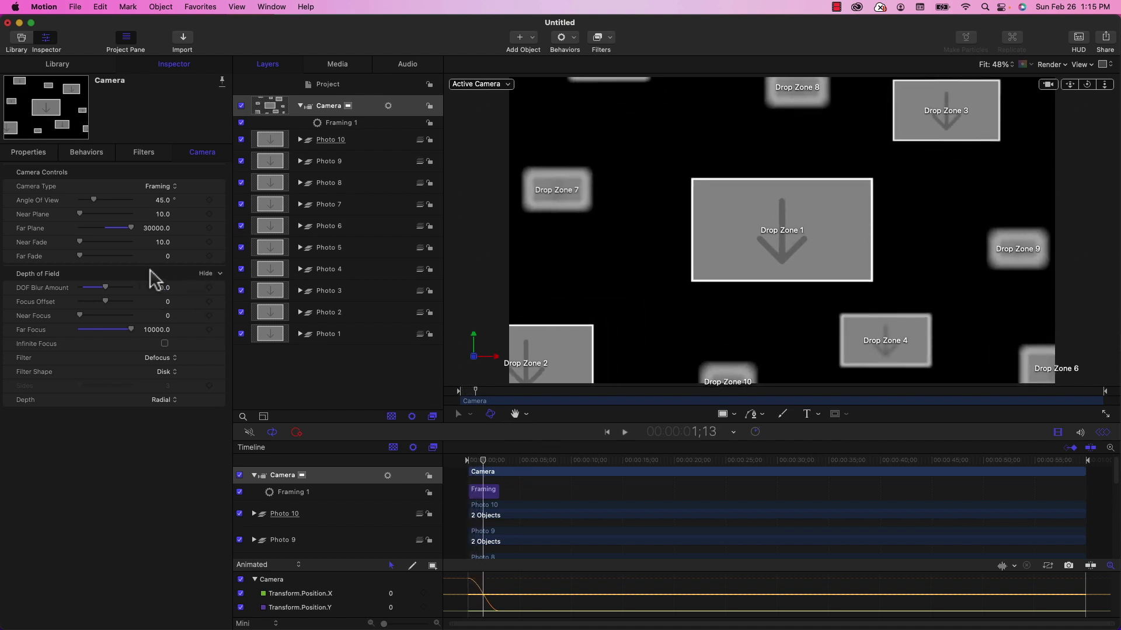
# Set the Camera's Far Fade back to 5000.
pyautogui.click(168, 257)
pyautogui.write('5000')
pyautogui.press('Return')
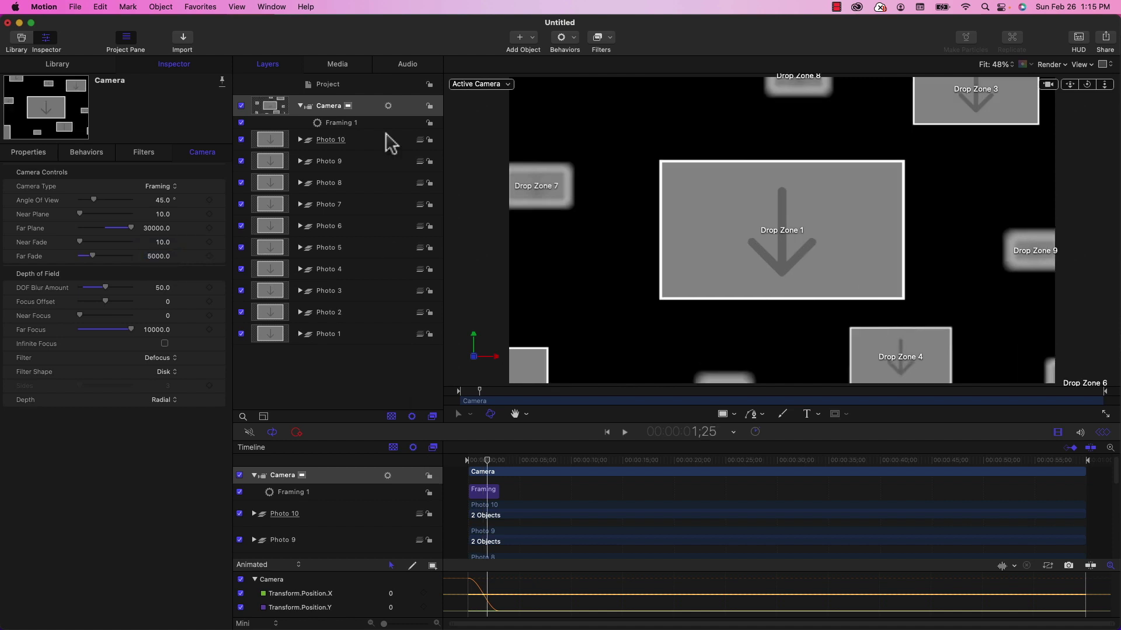
# Select the Framing 1 behavior and replay its camera move to just past 3;00.
pyautogui.click(340, 123)
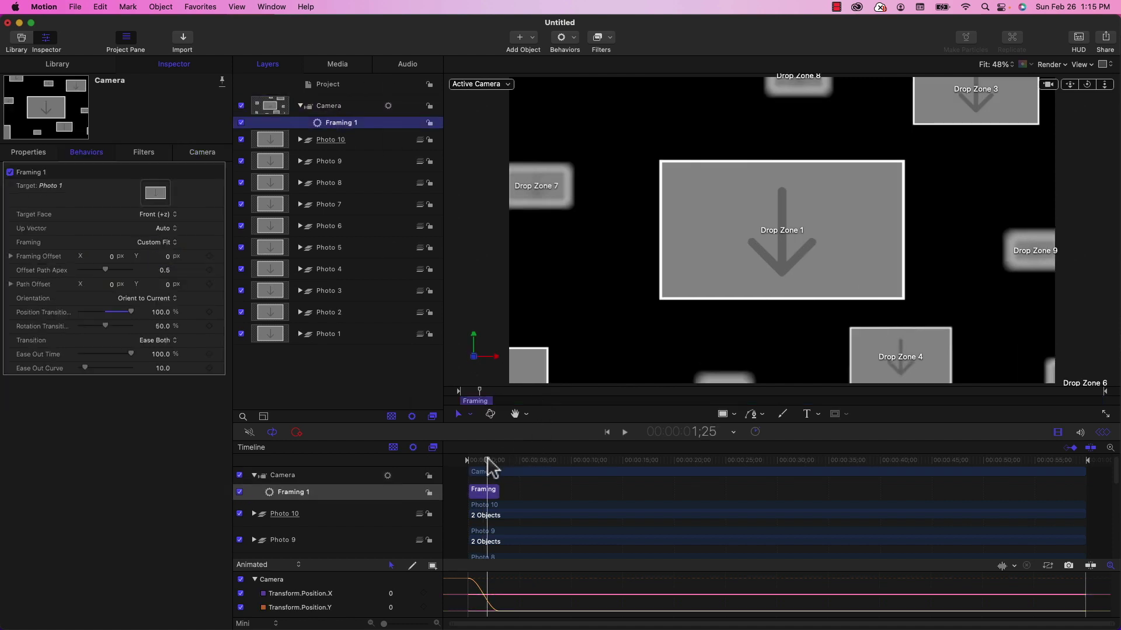
pyautogui.click(477, 461)
pyautogui.press('space')
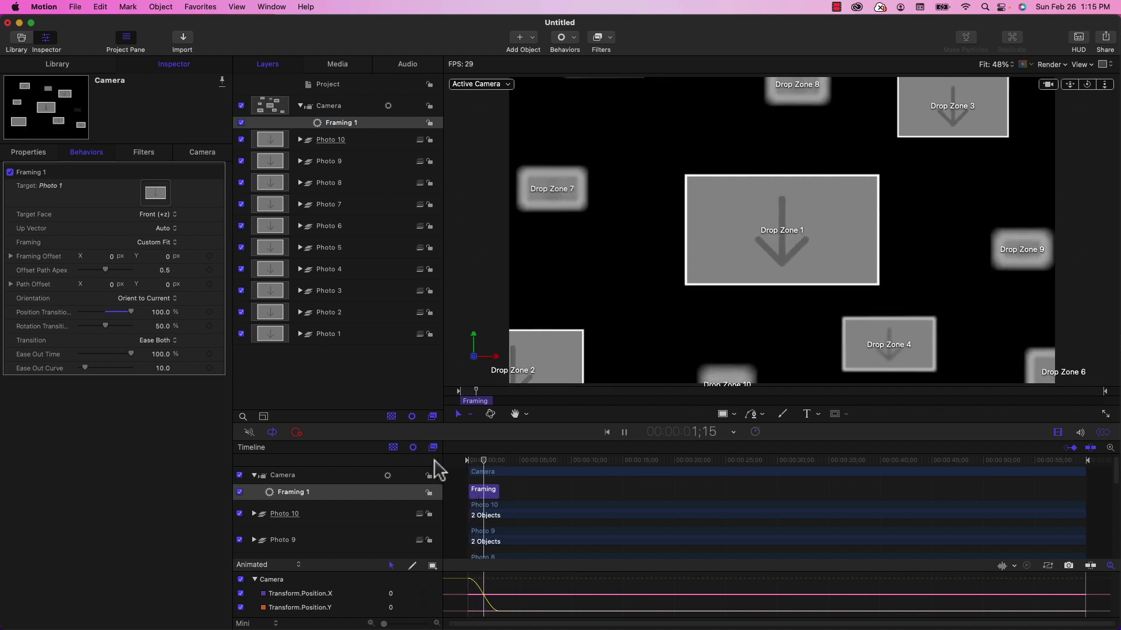
pyautogui.press('space')
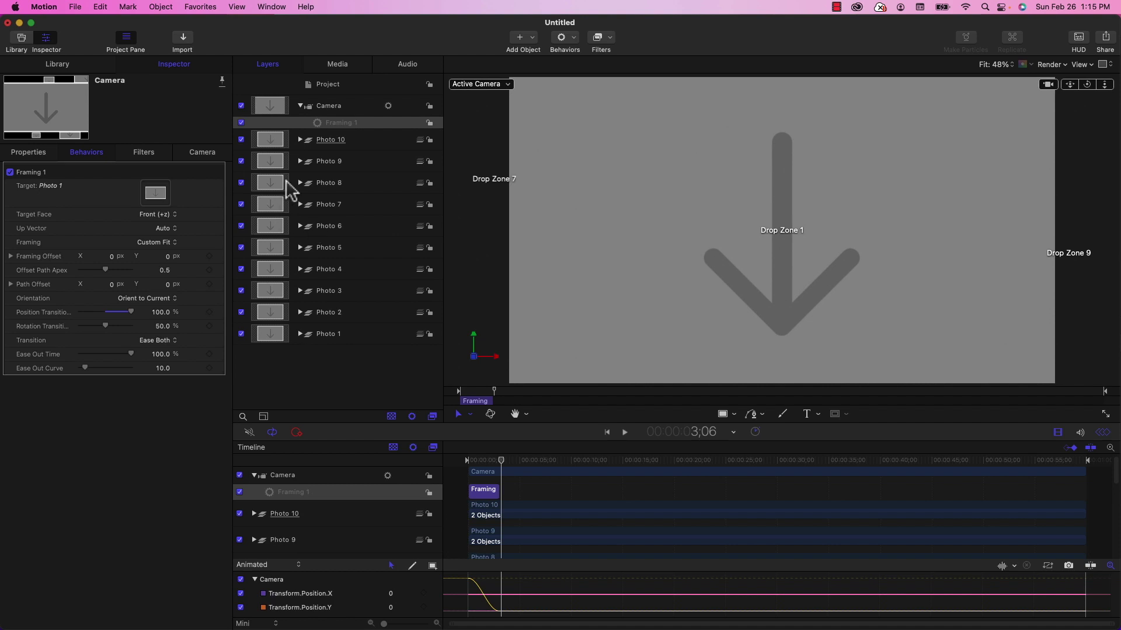
# Duplicate the Framing 1 behavior on the Camera and rename the copy Framing 2.
pyautogui.rightClick(337, 124)
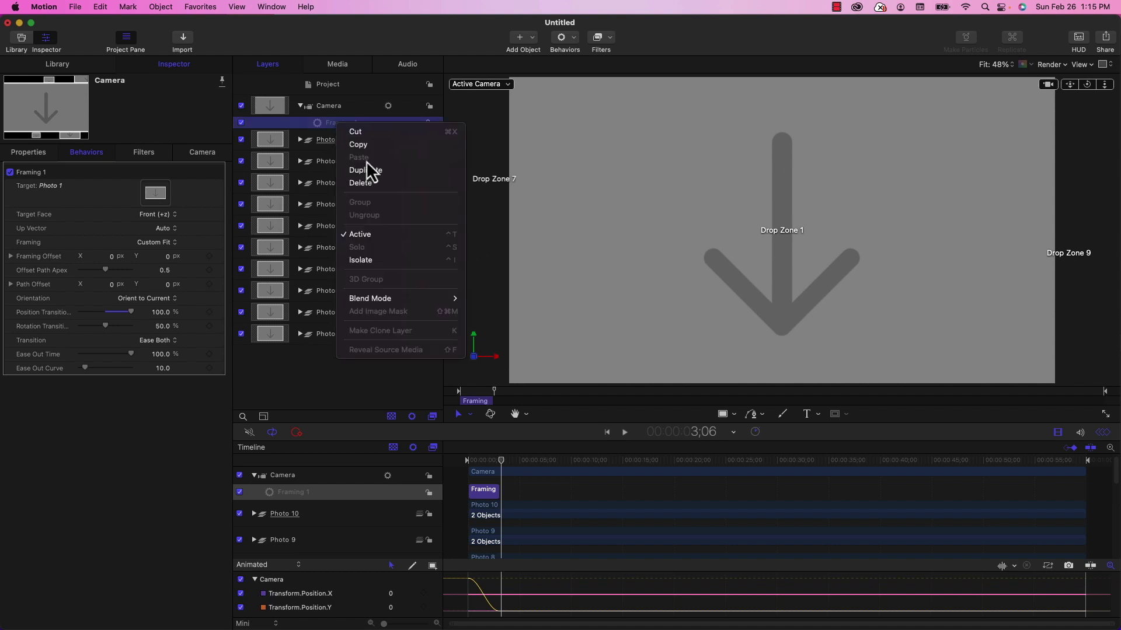
pyautogui.click(366, 170)
pyautogui.doubleClick(353, 122)
pyautogui.write('2')
pyautogui.press('Return')
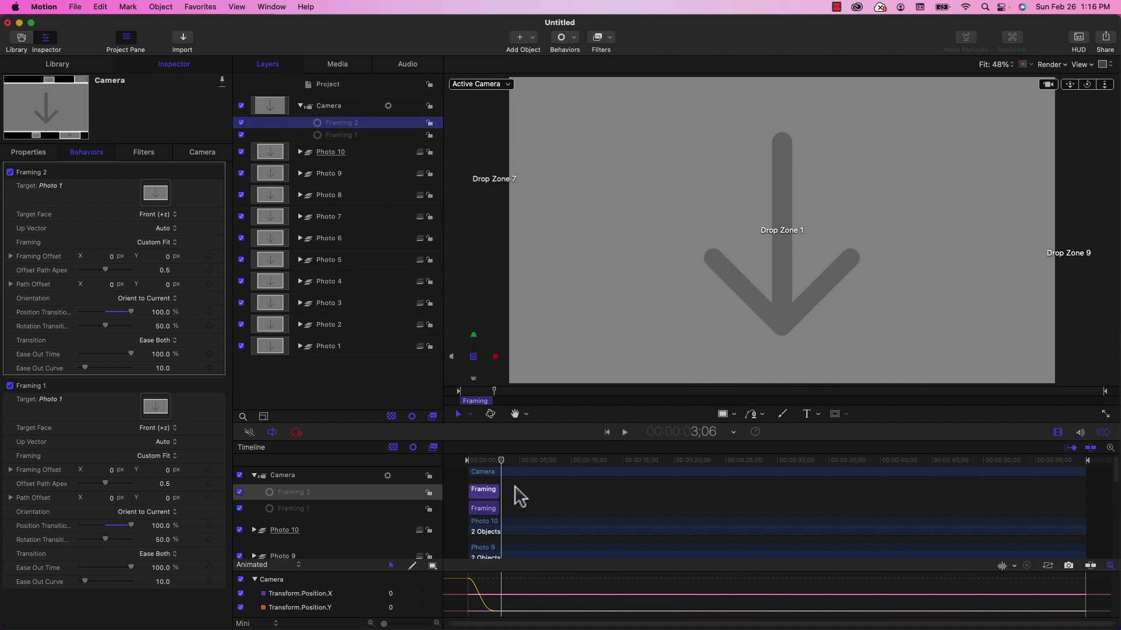
# Move Framing 2 forward by 5 seconds in the timeline and extend its end to 9;00.
pyautogui.click(485, 493)
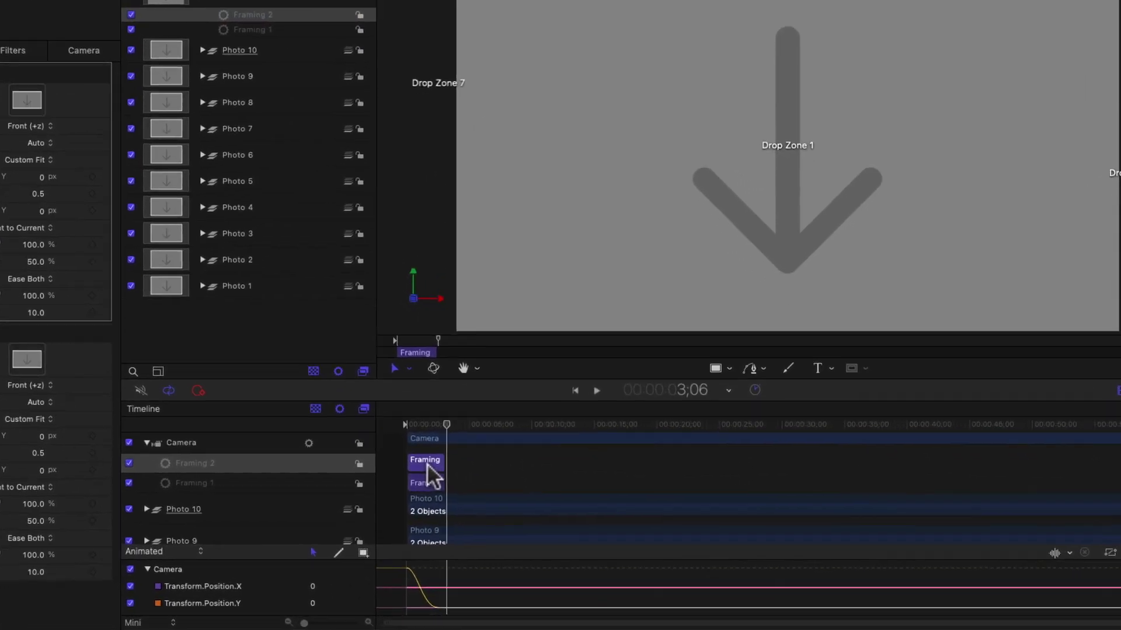
pyautogui.write('+5.')
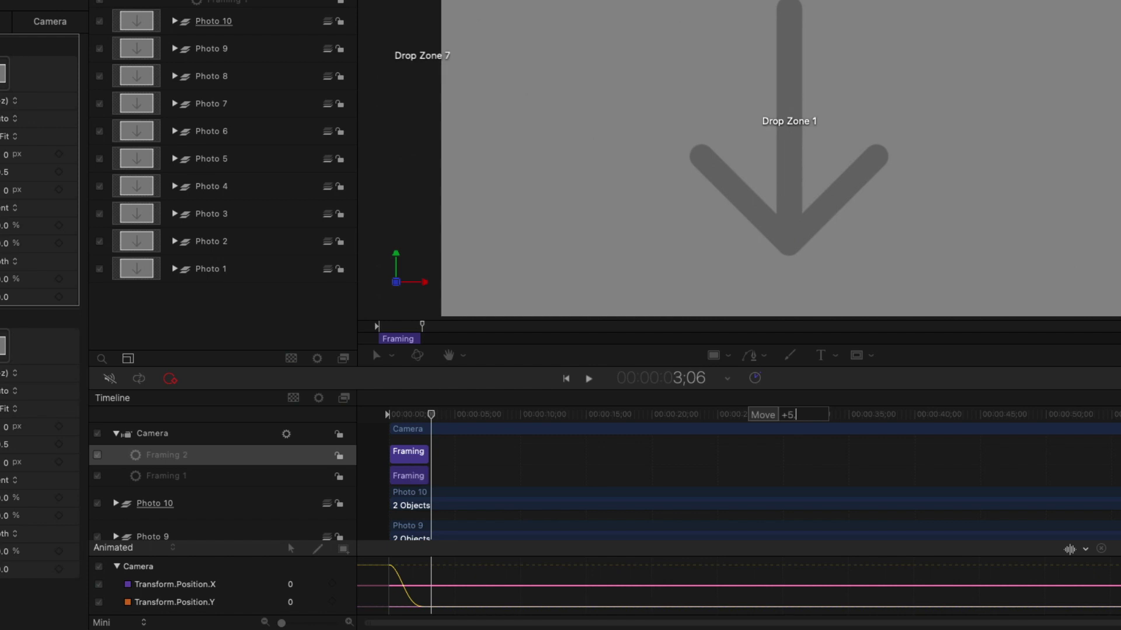
pyautogui.press('Return')
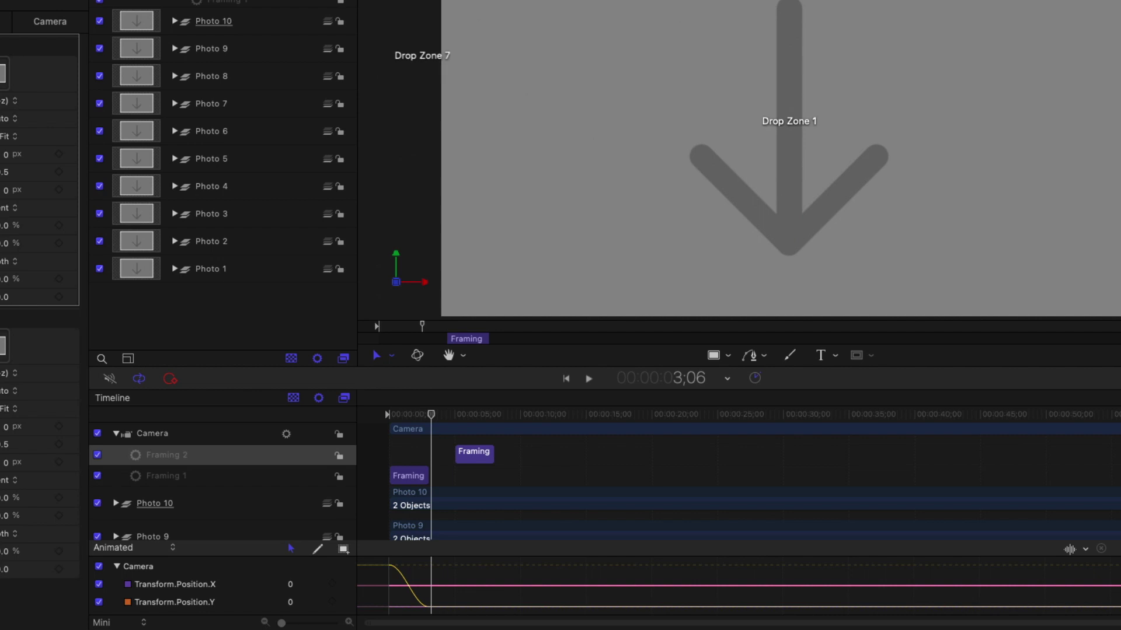
pyautogui.moveTo(464, 413); pyautogui.dragTo(509, 415)
pyautogui.press('o')
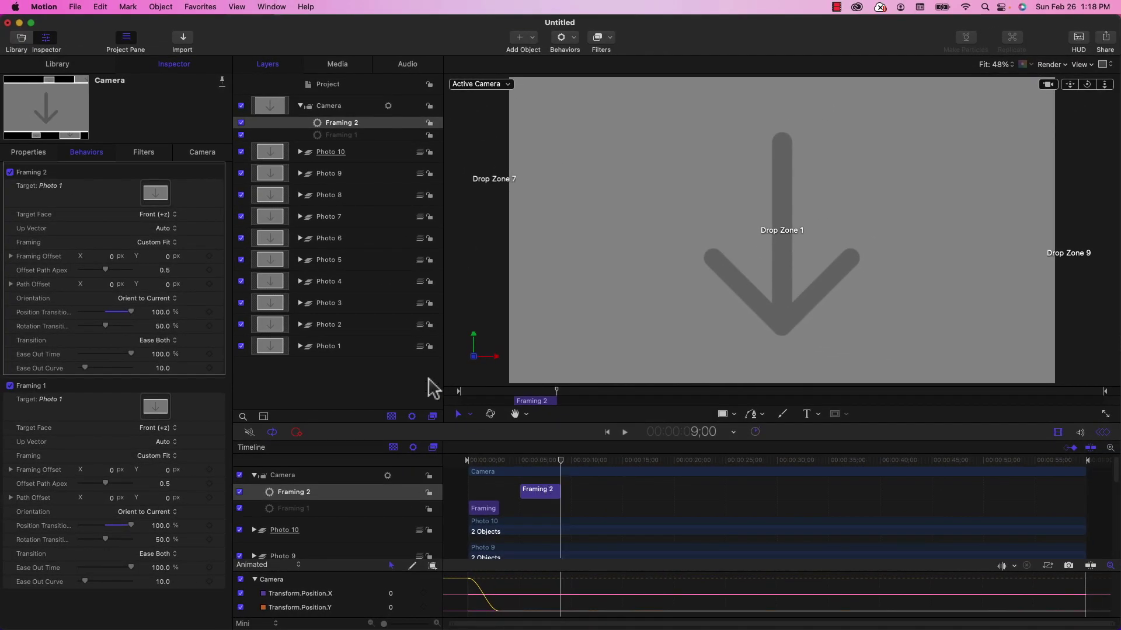
# Set Photo 2 as the target of Framing 2 and play the camera move from Photo 1 to Photo 2.
pyautogui.moveTo(334, 327); pyautogui.dragTo(209, 244)
pyautogui.moveTo(156, 203); pyautogui.dragTo(158, 203)
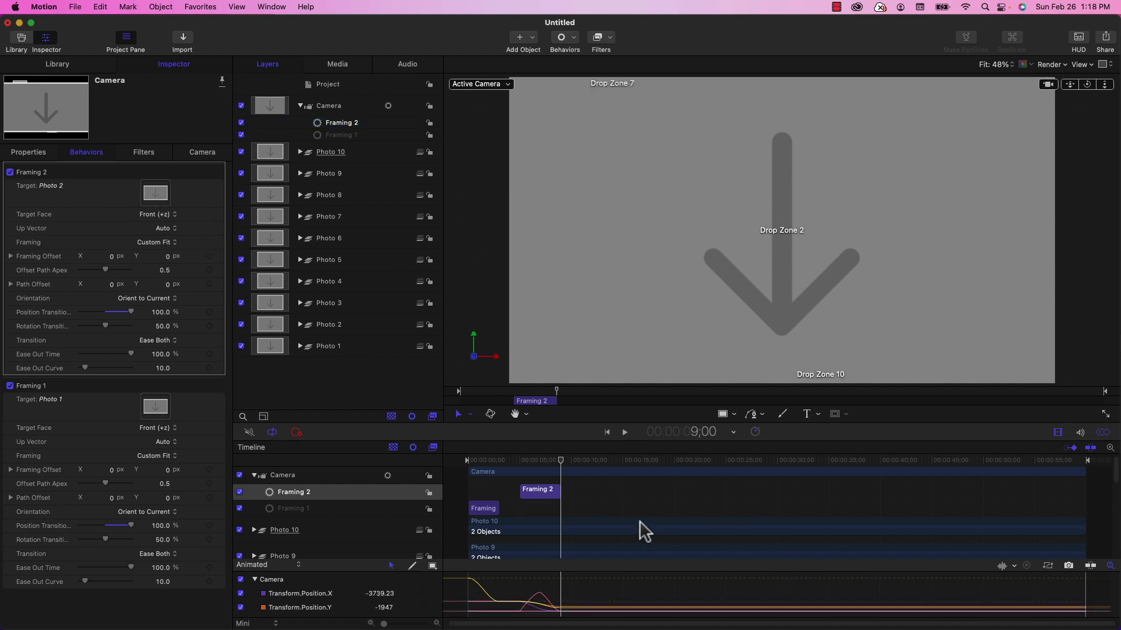
pyautogui.moveTo(561, 460); pyautogui.dragTo(506, 460)
pyautogui.moveTo(505, 459); pyautogui.dragTo(497, 458)
pyautogui.press('space')
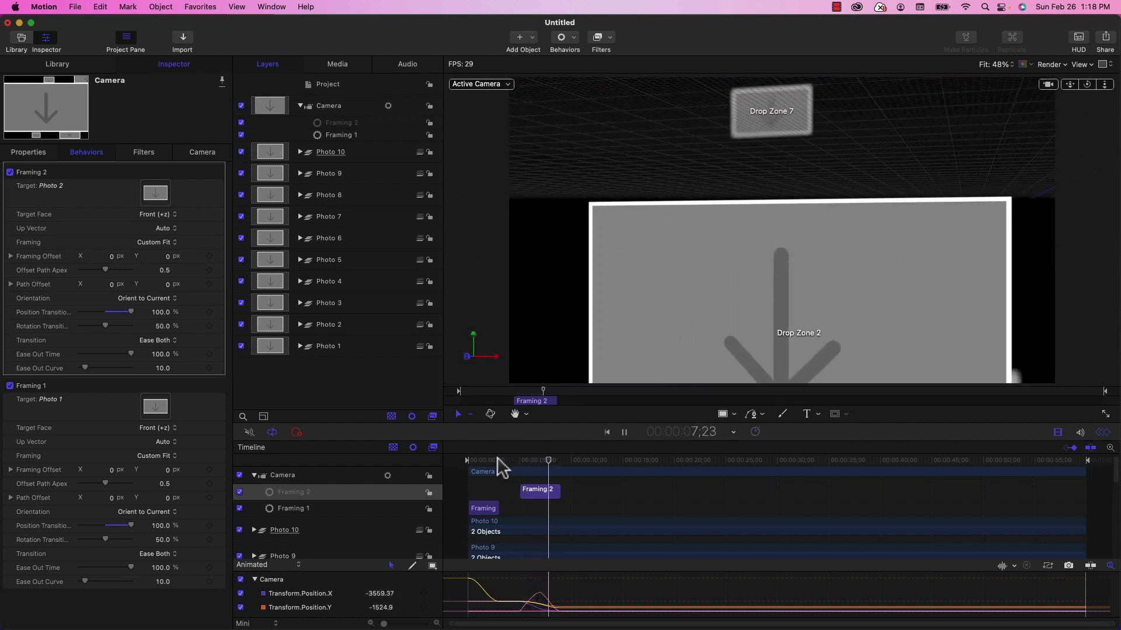
pyautogui.press('space')
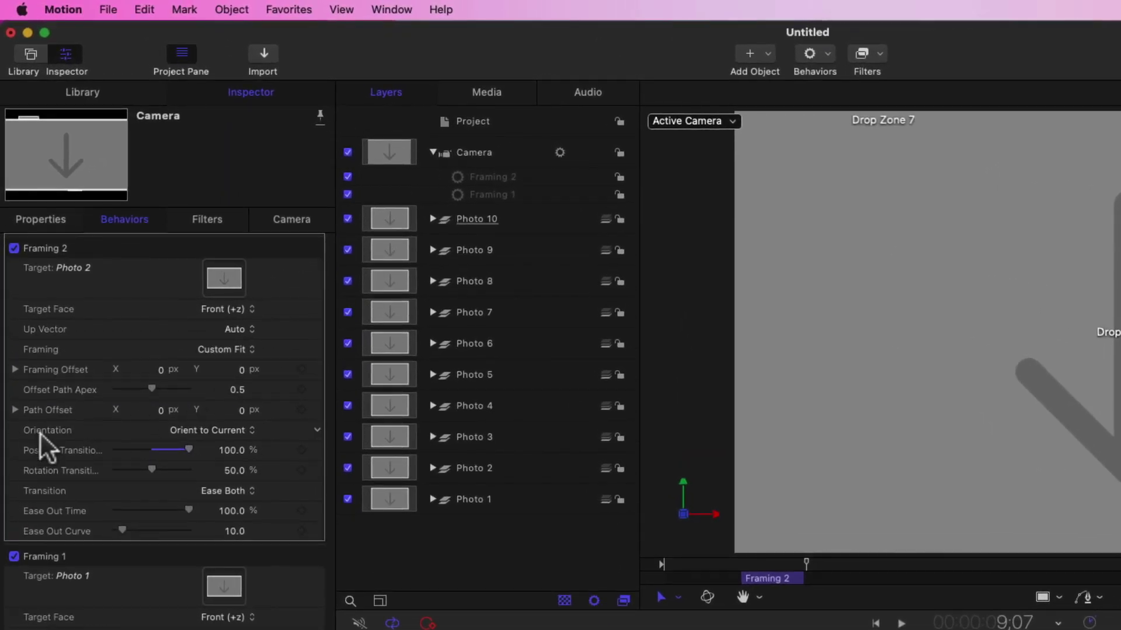
# Change the Orientation of Framing 2 to Orient to Final and replay the camera move.
pyautogui.click(227, 434)
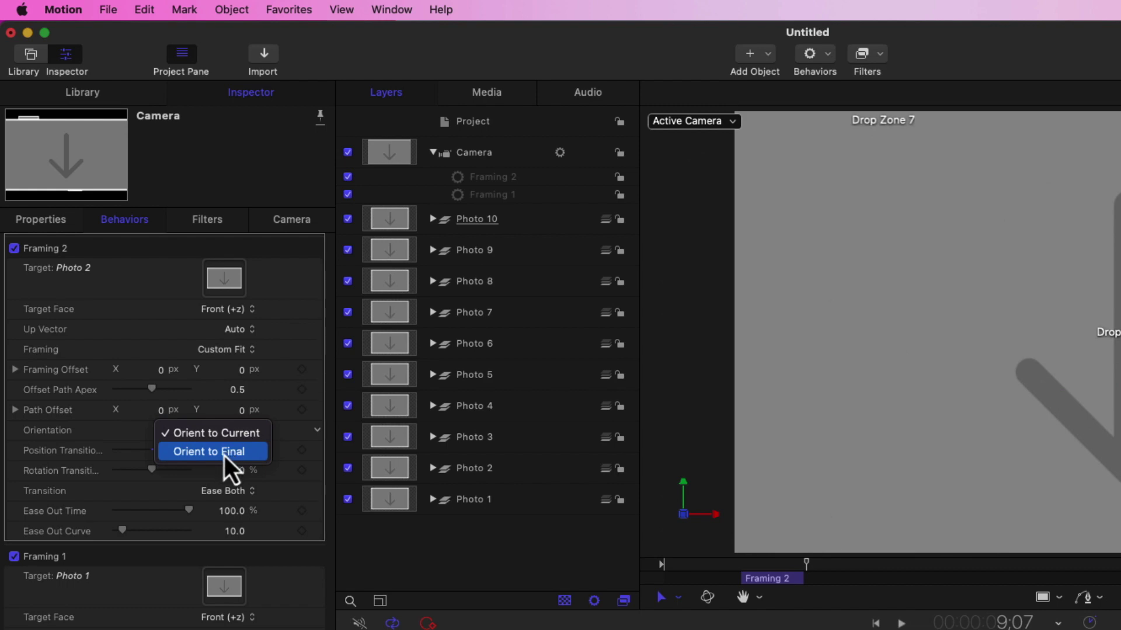
pyautogui.click(224, 456)
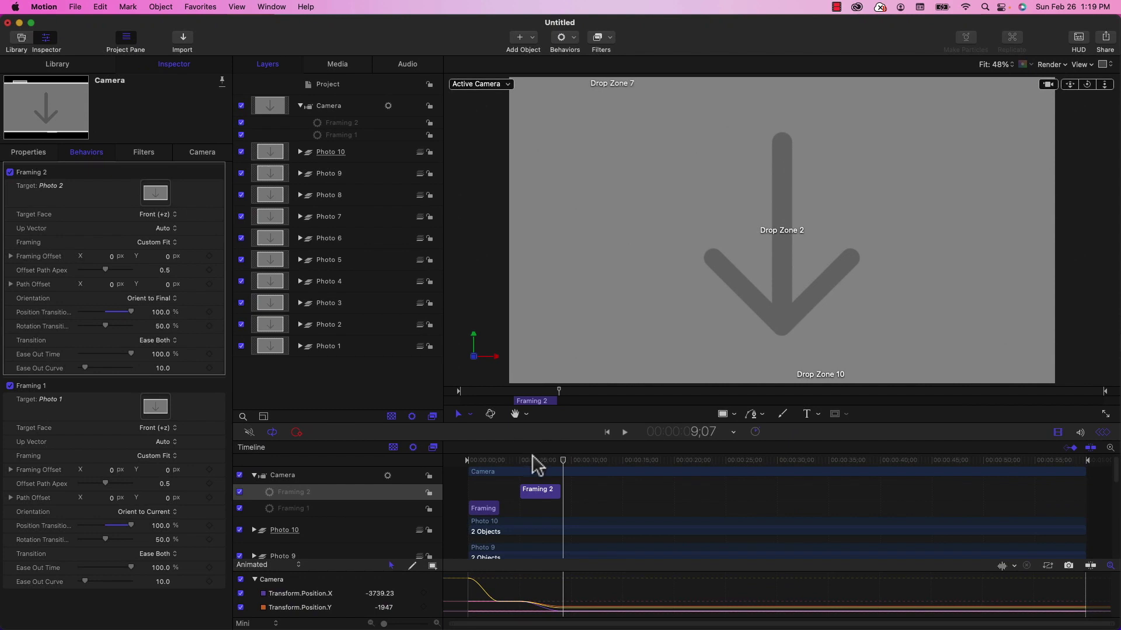
pyautogui.click(666, 576)
pyautogui.moveTo(533, 461); pyautogui.dragTo(522, 461)
pyautogui.press('space')
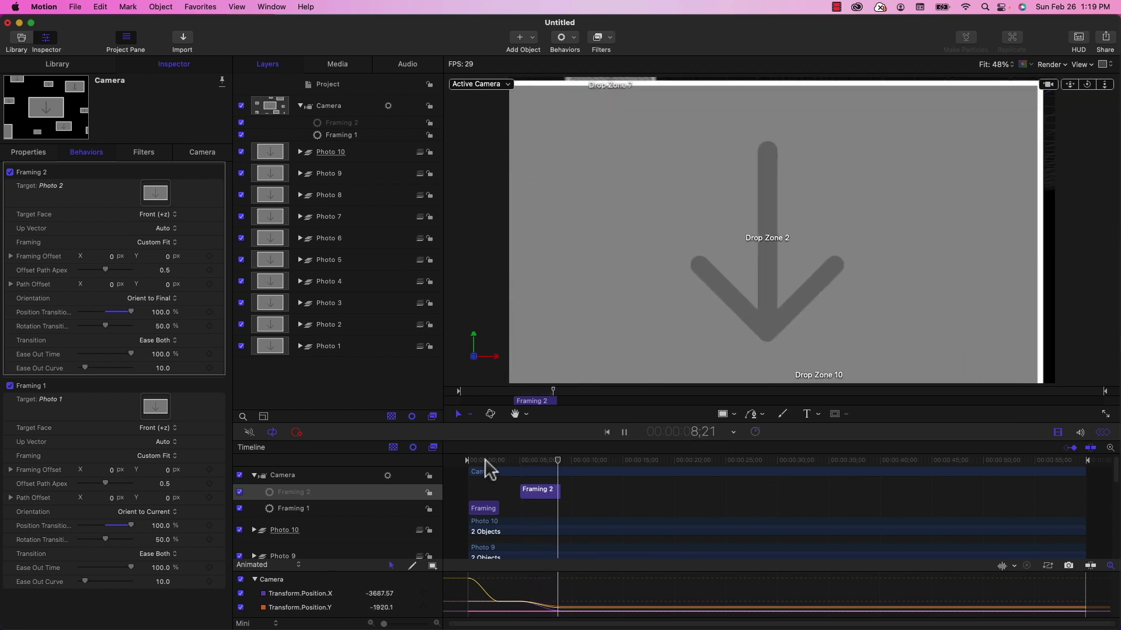
pyautogui.press('space')
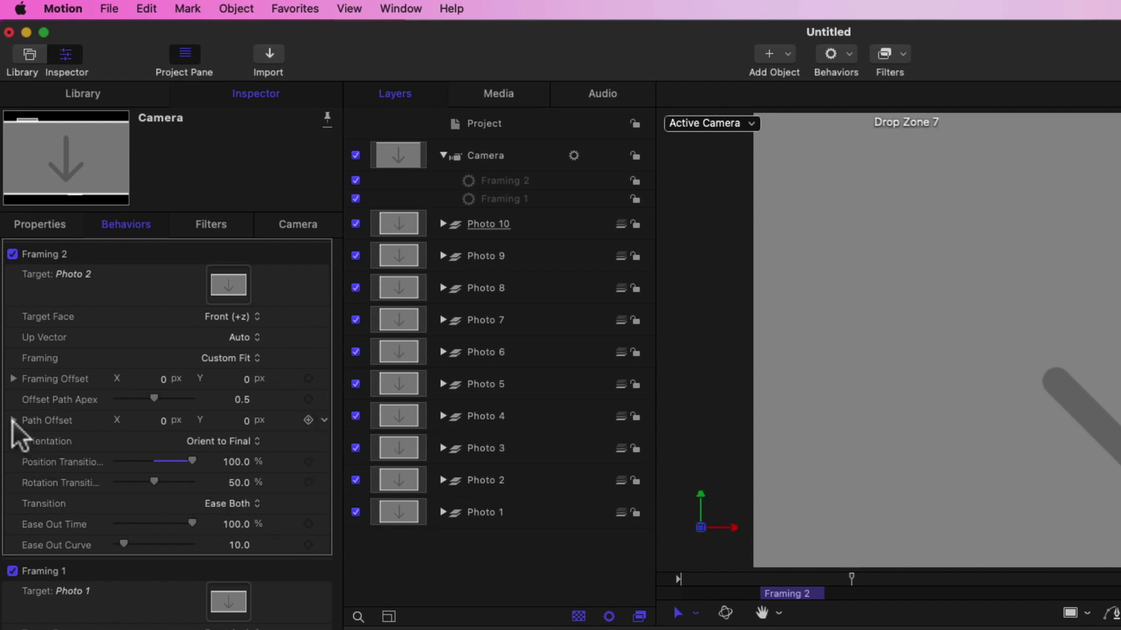
# Set the Path Offset Z of Framing 2 to 5000 px and play the camera move from the start.
pyautogui.click(13, 420)
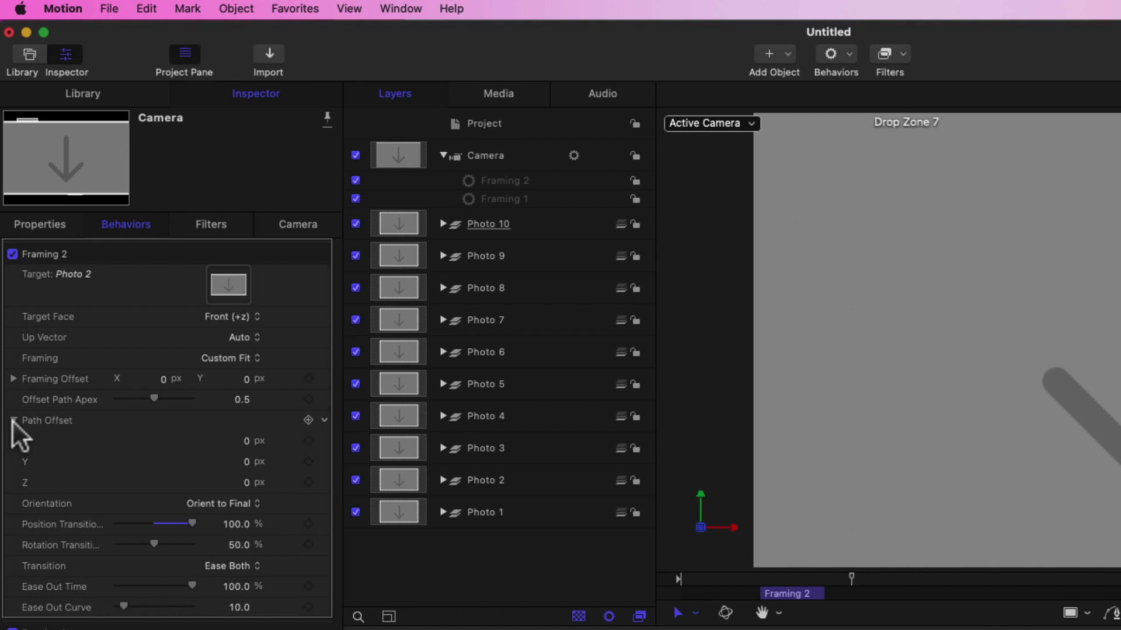
pyautogui.click(246, 483)
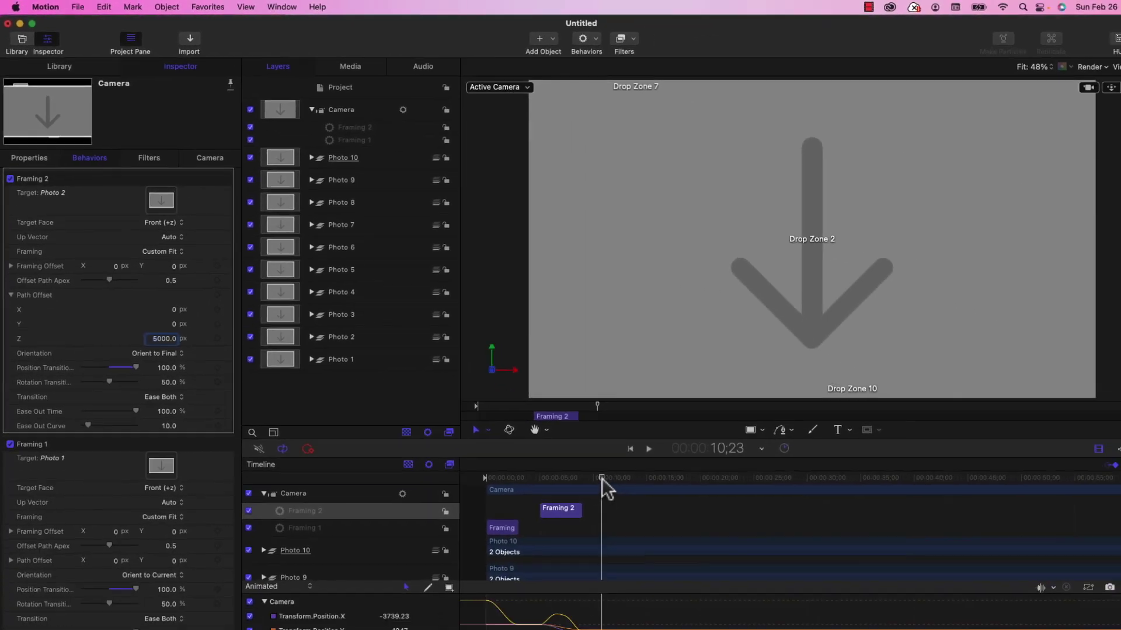
pyautogui.moveTo(578, 460); pyautogui.dragTo(459, 467)
pyautogui.press('space')
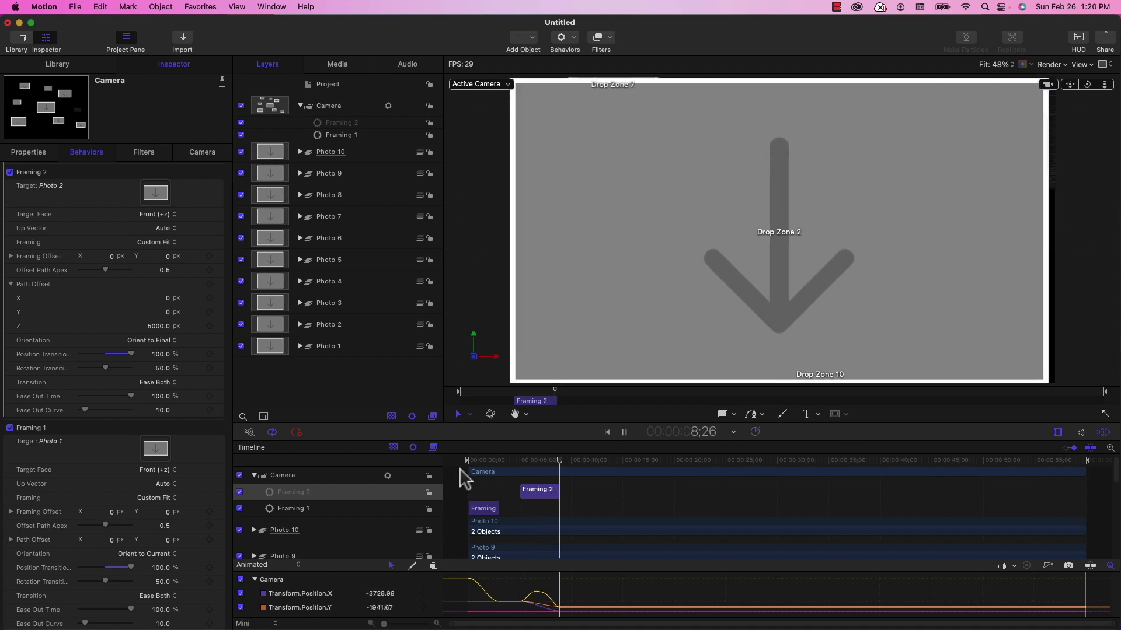
pyautogui.press('space')
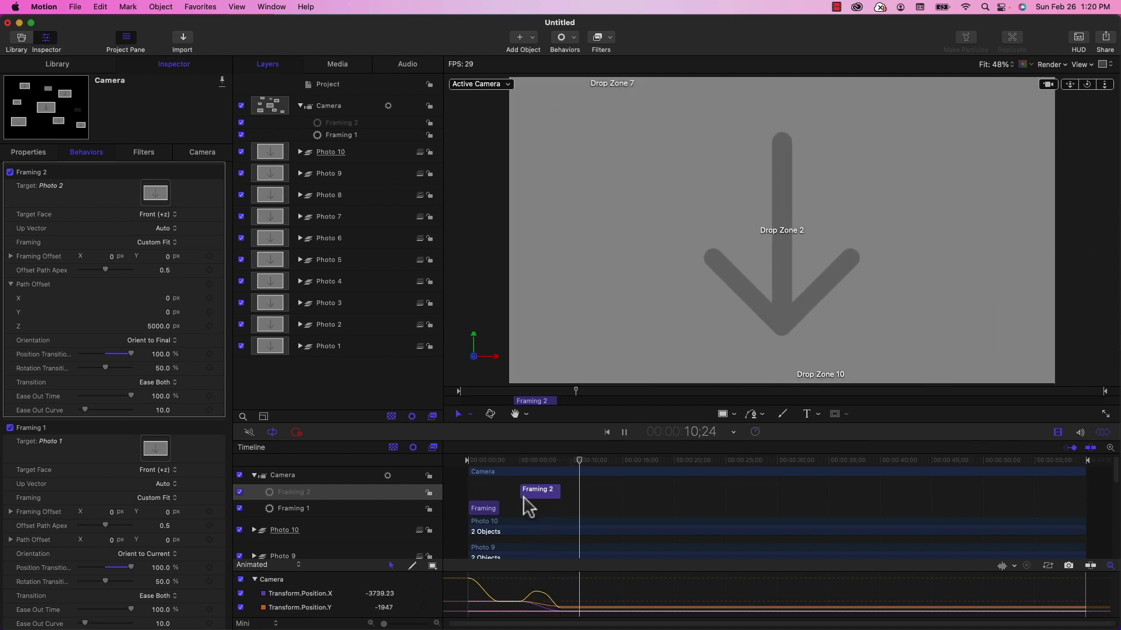
# Duplicate the Framing 2 behavior and rename the copy Framing 3.
pyautogui.click(342, 124)
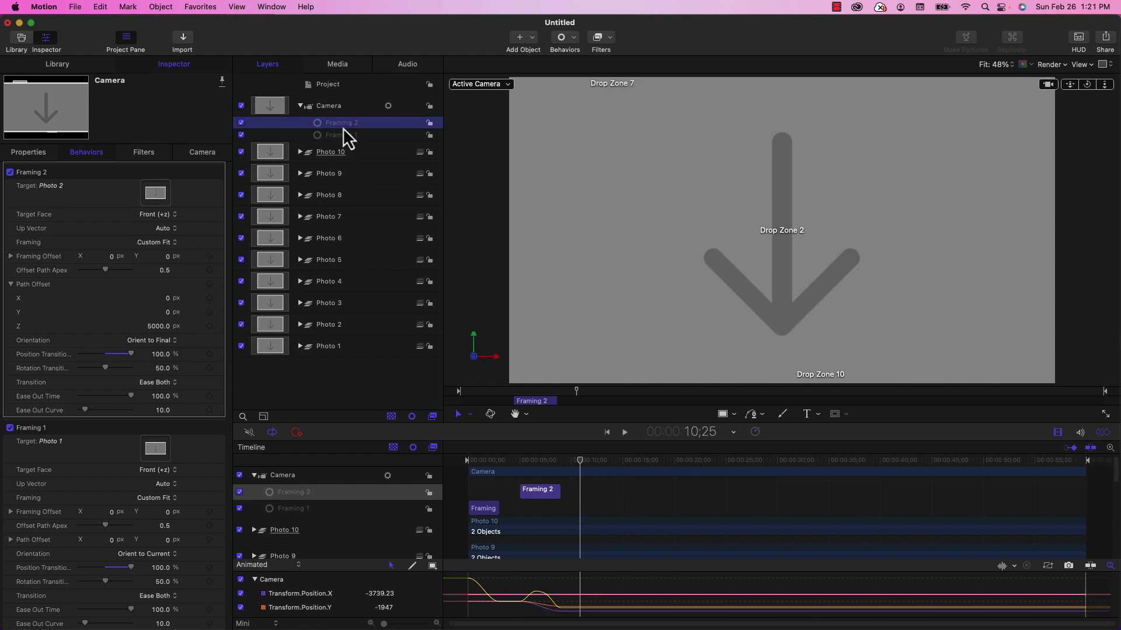
pyautogui.rightClick(342, 125)
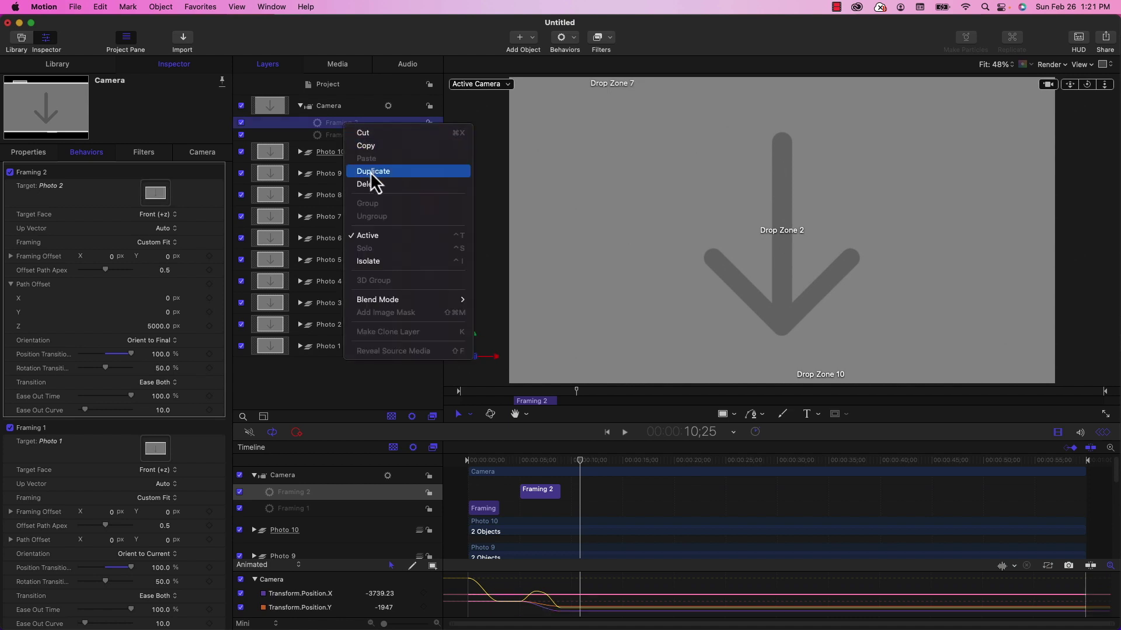
pyautogui.click(372, 173)
pyautogui.doubleClick(356, 123)
pyautogui.click(355, 124)
pyautogui.moveTo(353, 123); pyautogui.dragTo(381, 125)
pyautogui.write('3')
pyautogui.press('Return')
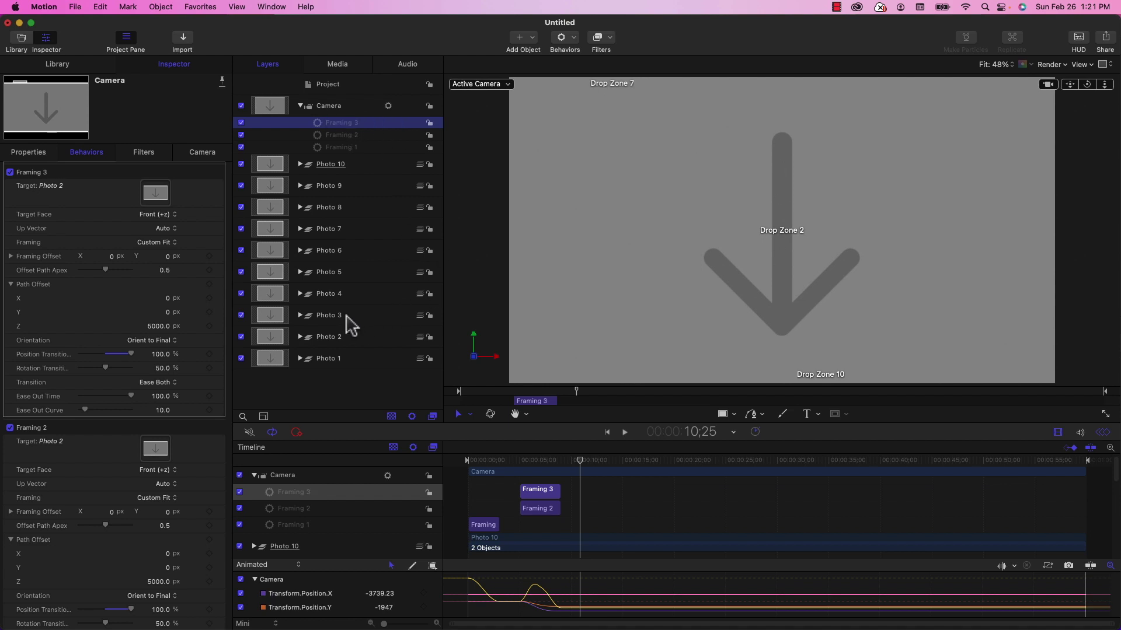
# Set Photo 3 as the target of Framing 3 and move the behavior 6 seconds forward in the timeline.
pyautogui.moveTo(330, 317); pyautogui.dragTo(146, 204)
pyautogui.click(541, 493)
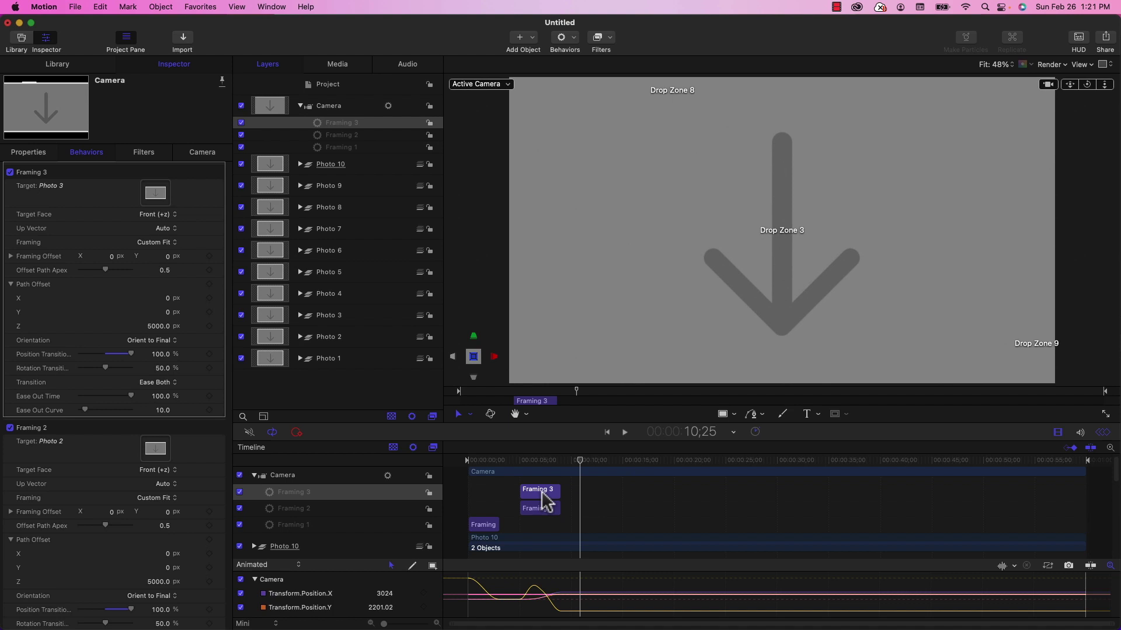
pyautogui.press('+')
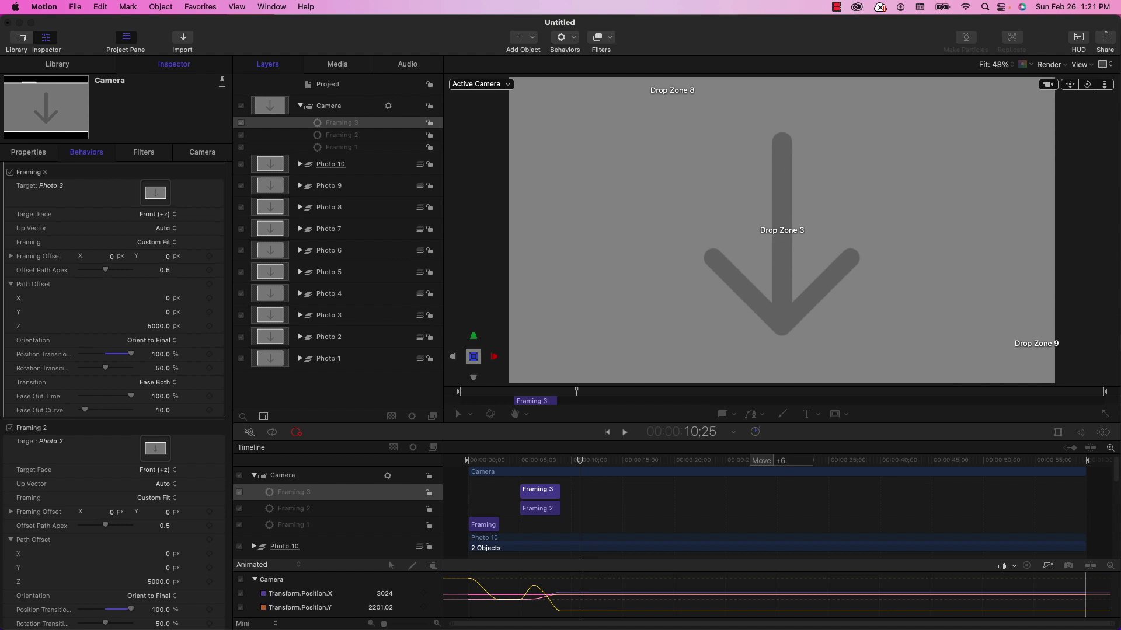
pyautogui.write('6.')
pyautogui.press('Return')
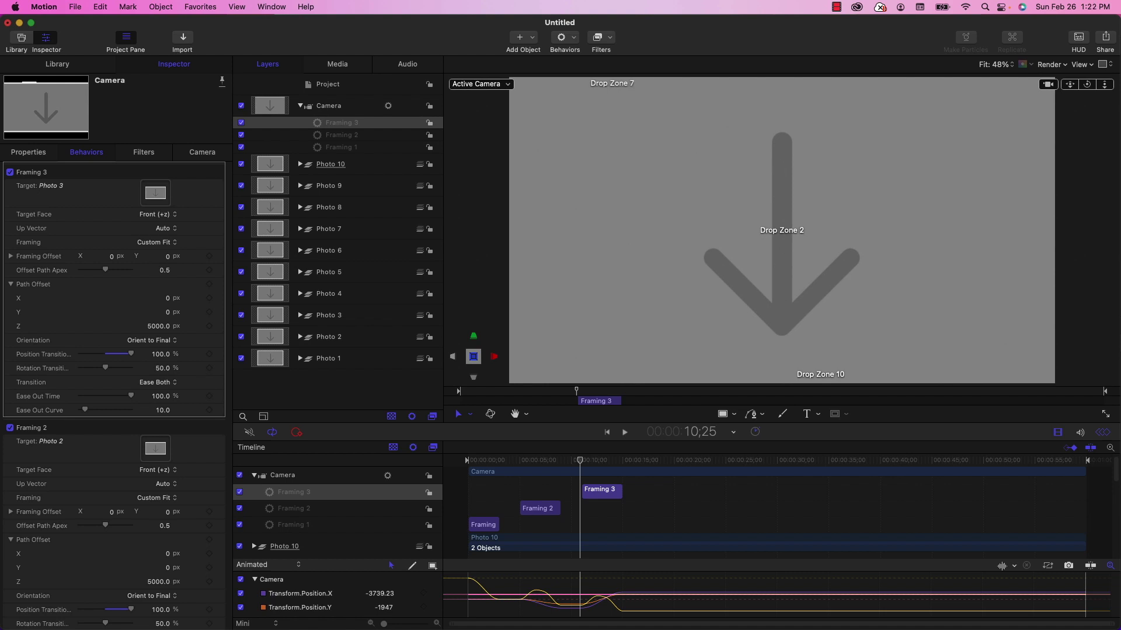
# Duplicate the Framing 3 behavior and rename the copy Framing 4.
pyautogui.rightClick(339, 123)
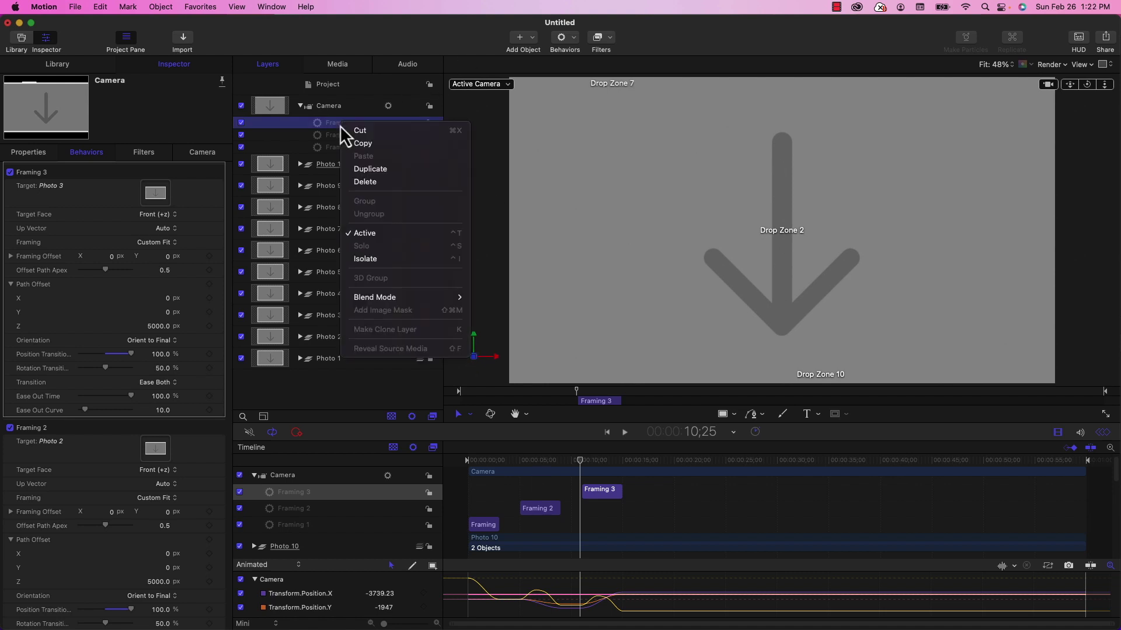
pyautogui.click(372, 170)
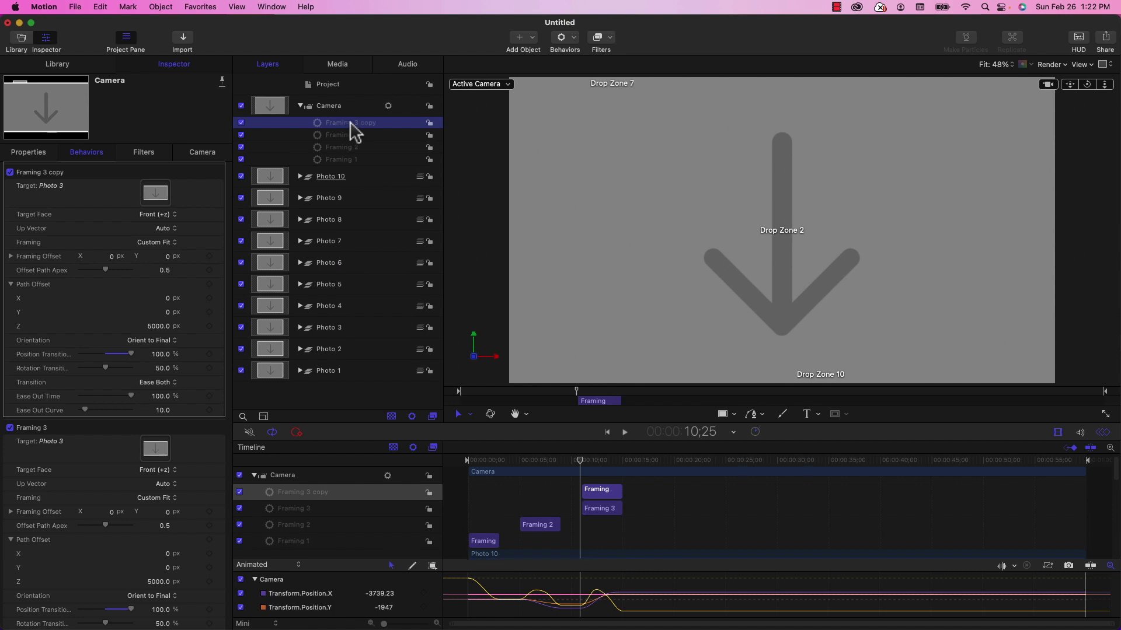
pyautogui.doubleClick(358, 122)
pyautogui.moveTo(357, 122); pyautogui.dragTo(389, 124)
pyautogui.press('BackSpace')
pyautogui.press('BackSpace')
pyautogui.press('BackSpace')
pyautogui.write('4')
pyautogui.press('Return')
# Set Photo 4 as the target of Framing 4 and move the behavior 6 seconds forward in the timeline.
pyautogui.moveTo(329, 309); pyautogui.dragTo(150, 199)
pyautogui.moveTo(609, 494); pyautogui.dragTo(608, 497)
pyautogui.write('+')
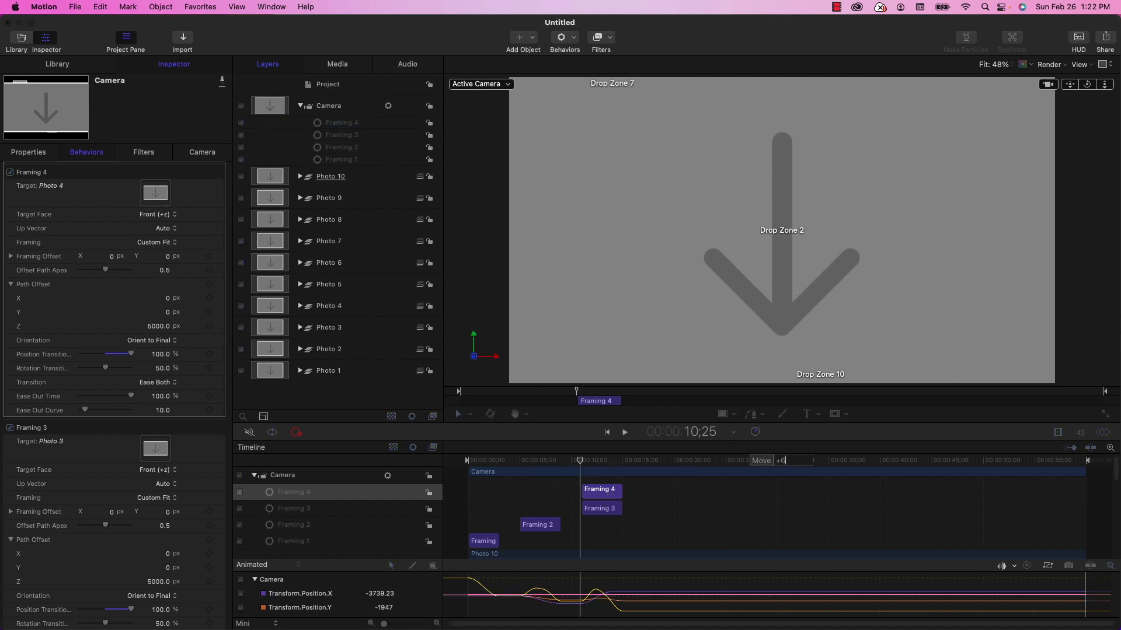
pyautogui.write('6.')
pyautogui.press('Return')
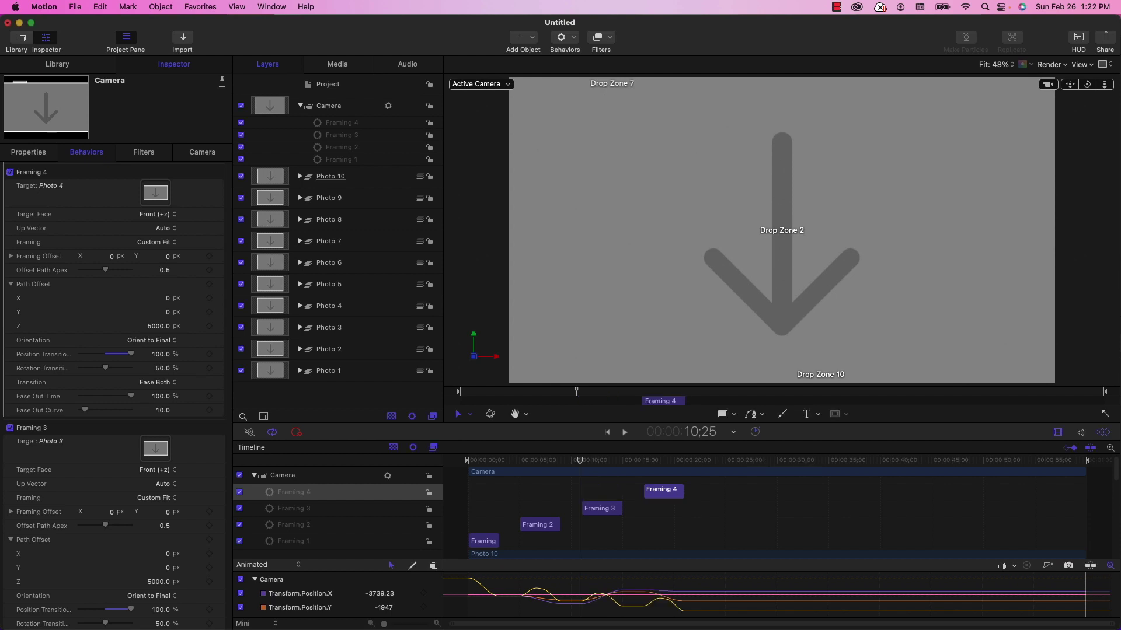
# Duplicate Framing 4 as Framing 5, targeting Photo 5 and placed 6 seconds further along the timeline.
pyautogui.click(342, 122)
pyautogui.rightClick(343, 124)
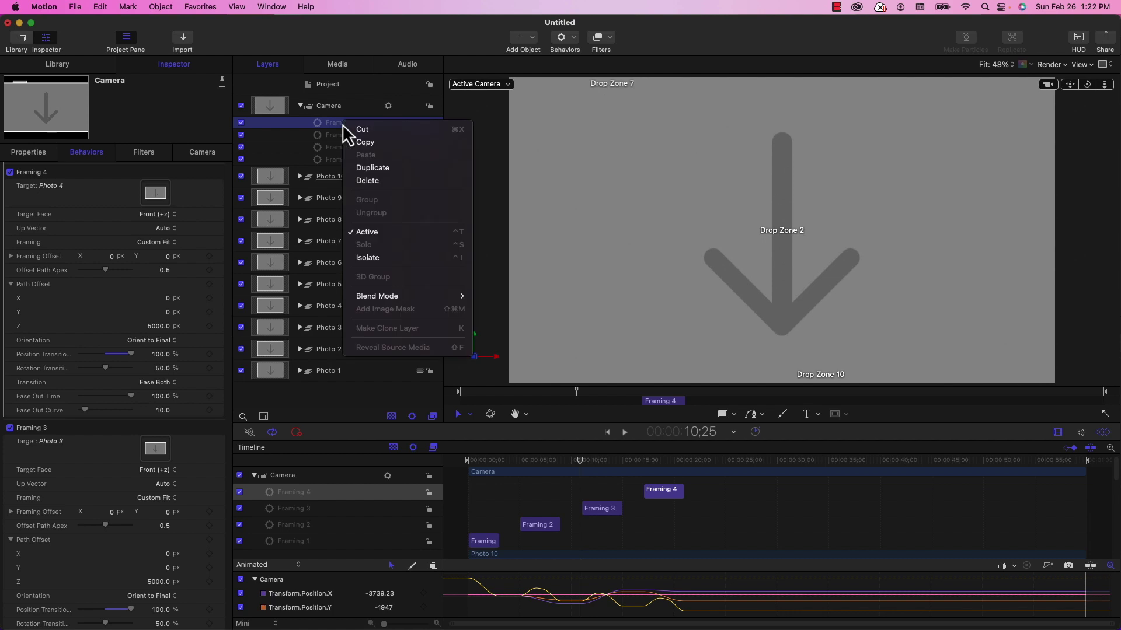
pyautogui.click(378, 169)
pyautogui.write('+6.')
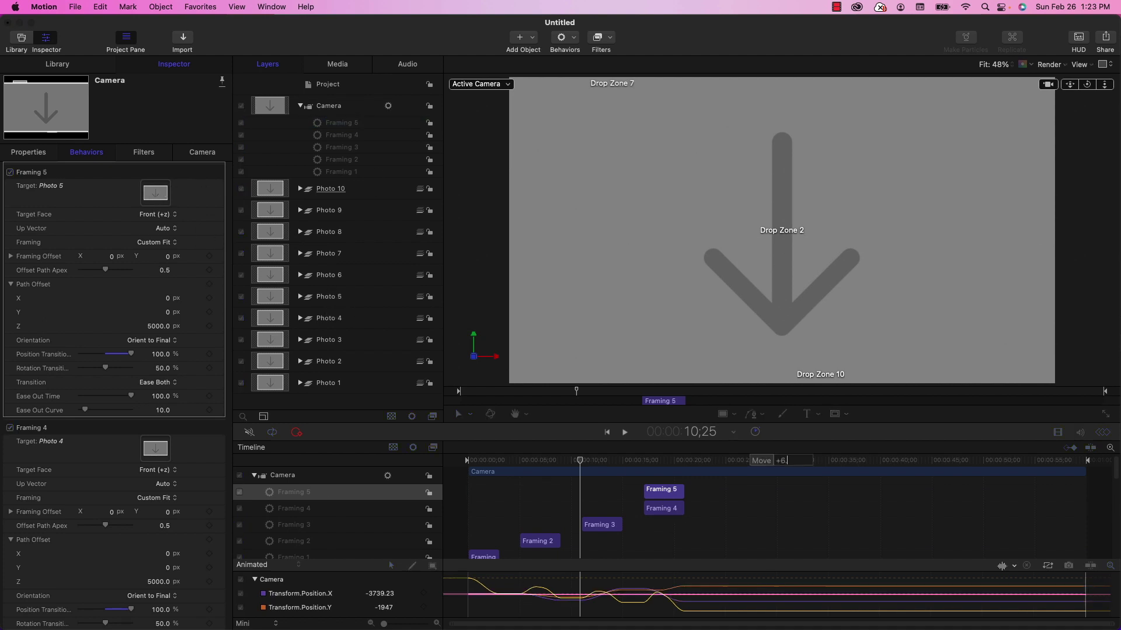
pyautogui.press('Return')
# Duplicate Framing 5 as Framing 6, targeting Photo 6 and placed 6 seconds further along the timeline.
pyautogui.rightClick(343, 122)
pyautogui.click(379, 169)
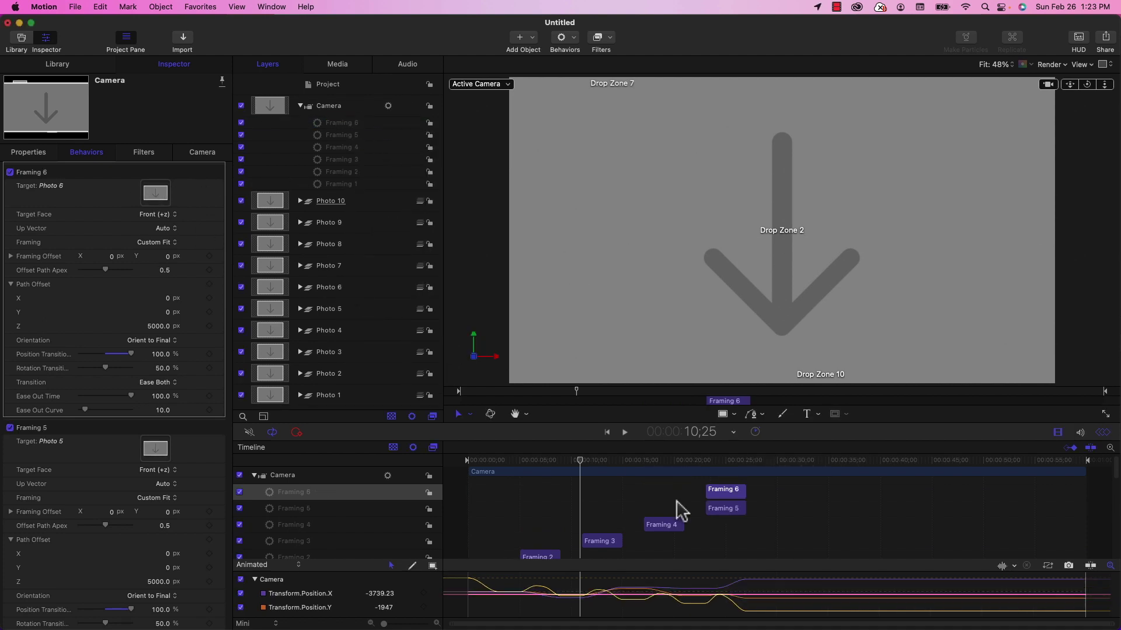
pyautogui.write('+6')
pyautogui.press('Return')
# Duplicate Framing 6 as Framing 7, targeting Photo 7 and placed 6 seconds further along the timeline.
pyautogui.rightClick(343, 123)
pyautogui.click(376, 169)
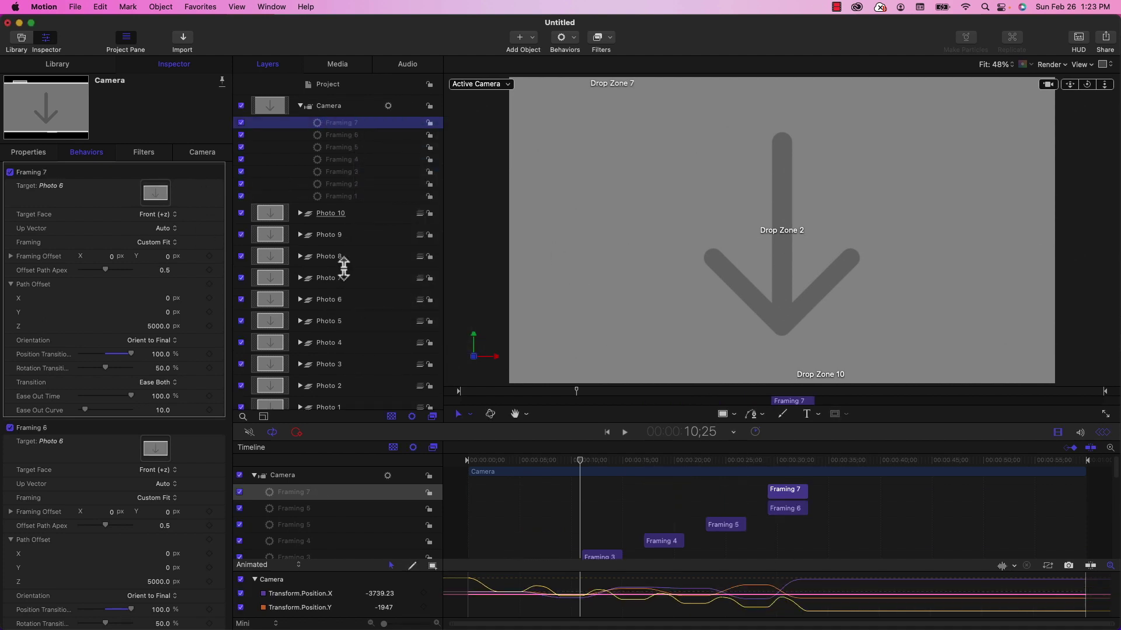
pyautogui.write('+6')
pyautogui.press('Return')
# Duplicate Framing 7 as Framing 8, targeting Photo 8 and placed 6 seconds further along the timeline.
pyautogui.rightClick(343, 123)
pyautogui.click(376, 169)
pyautogui.write('8')
pyautogui.press('Return')
pyautogui.moveTo(331, 268); pyautogui.dragTo(145, 195)
pyautogui.click(849, 492)
pyautogui.write('+6')
pyautogui.press('Return')
# Duplicate Framing 8 as Framing 9, targeting Photo 9 and placed 6 seconds further along the timeline.
pyautogui.rightClick(344, 122)
pyautogui.click(376, 169)
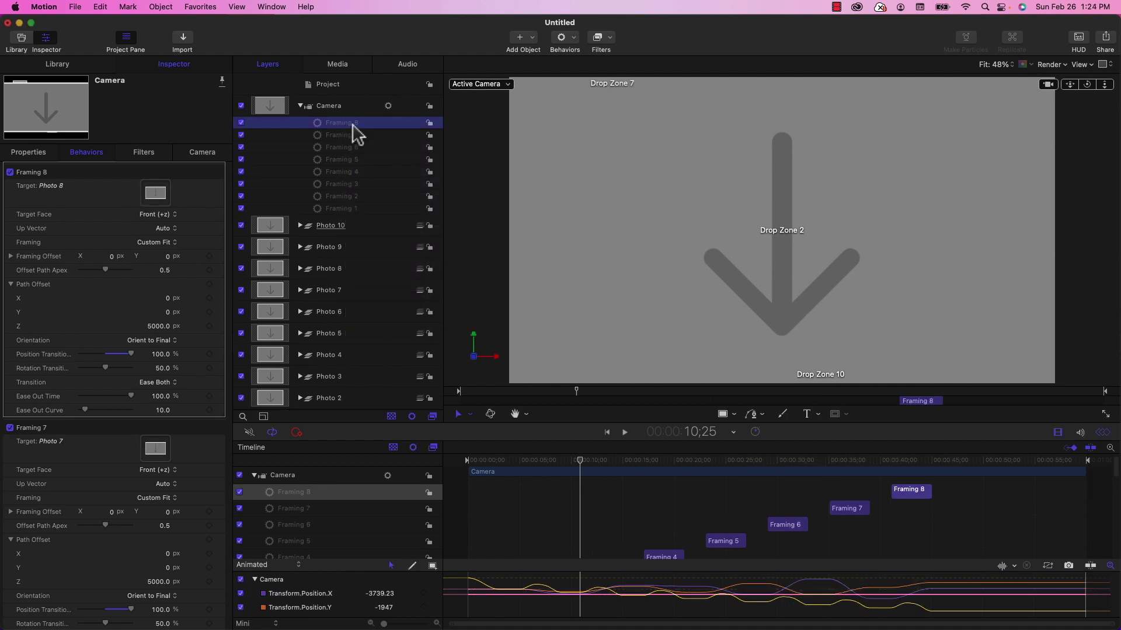
pyautogui.write('9')
pyautogui.press('Return')
pyautogui.moveTo(331, 259); pyautogui.dragTo(156, 193)
pyautogui.click(910, 492)
pyautogui.write('+6')
pyautogui.press('Return')
# Duplicate Framing 9 as Framing 10, targeting Photo 10 and placed 6 seconds further along the timeline.
pyautogui.rightClick(344, 122)
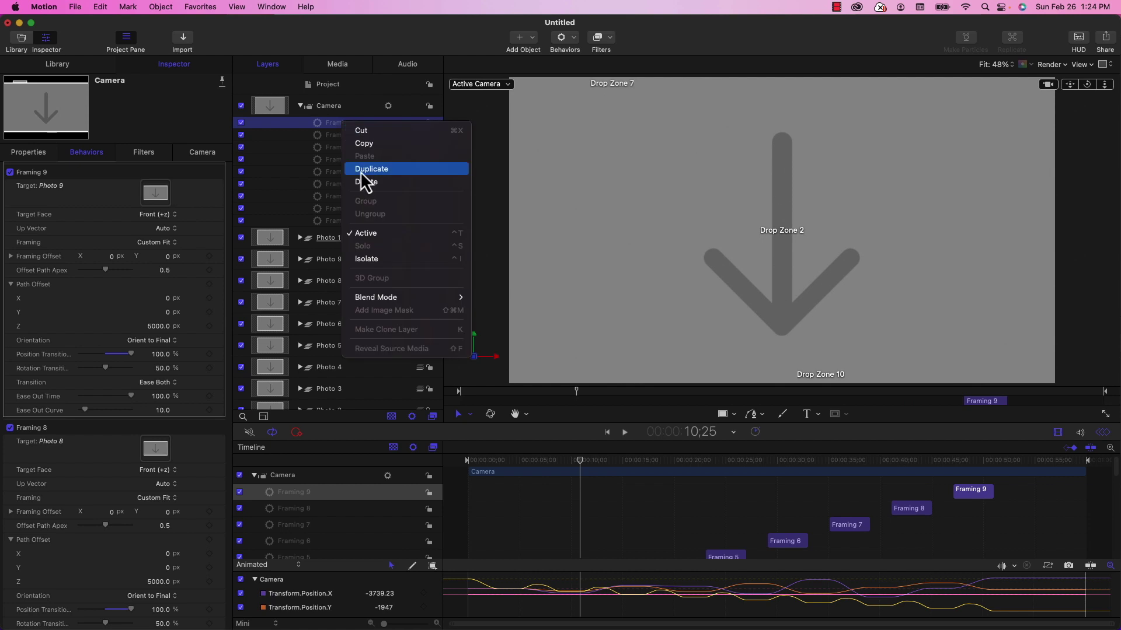
pyautogui.click(363, 169)
pyautogui.write('10')
pyautogui.press('Return')
pyautogui.moveTo(979, 500); pyautogui.dragTo(1041, 500)
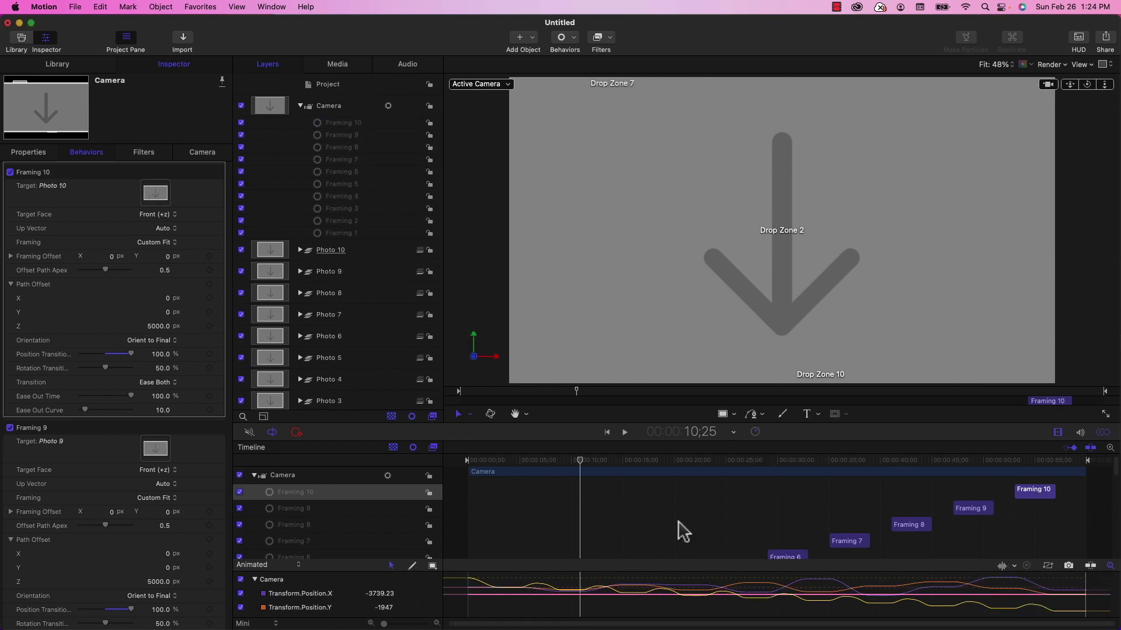
# Play the project from the start to review the camera moves through the photos.
pyautogui.moveTo(591, 467); pyautogui.dragTo(368, 467)
pyautogui.press('space')
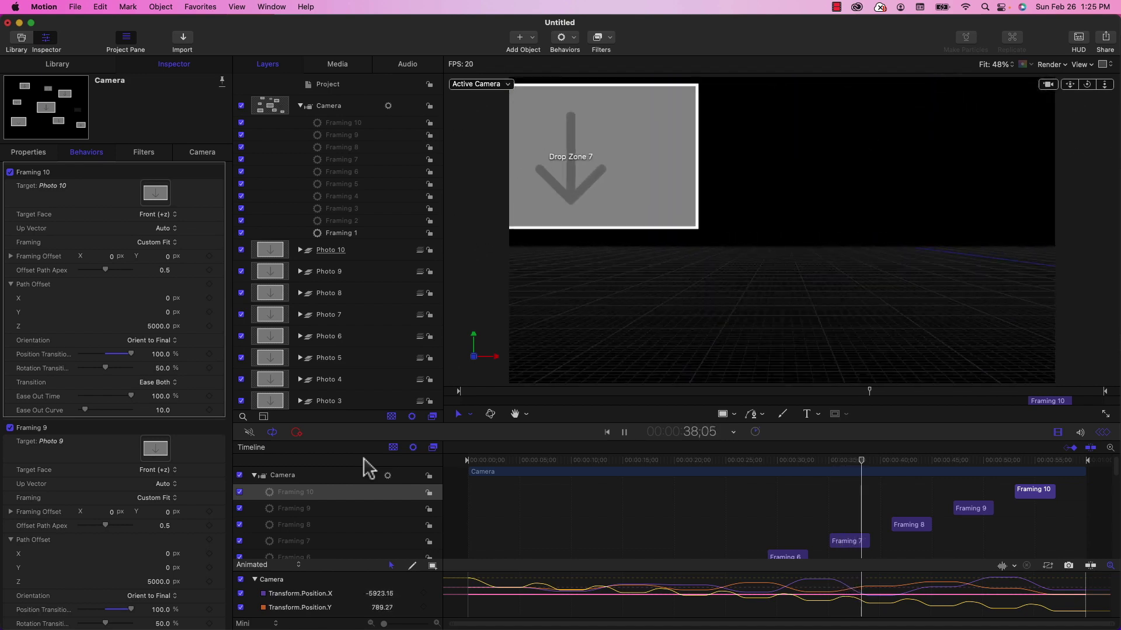
# Group the layers Photo 1 through Photo 10 together into one parent group.
pyautogui.press('space')
pyautogui.scroll(-2, 324, 227)
pyautogui.scroll(-1, 326, 229)
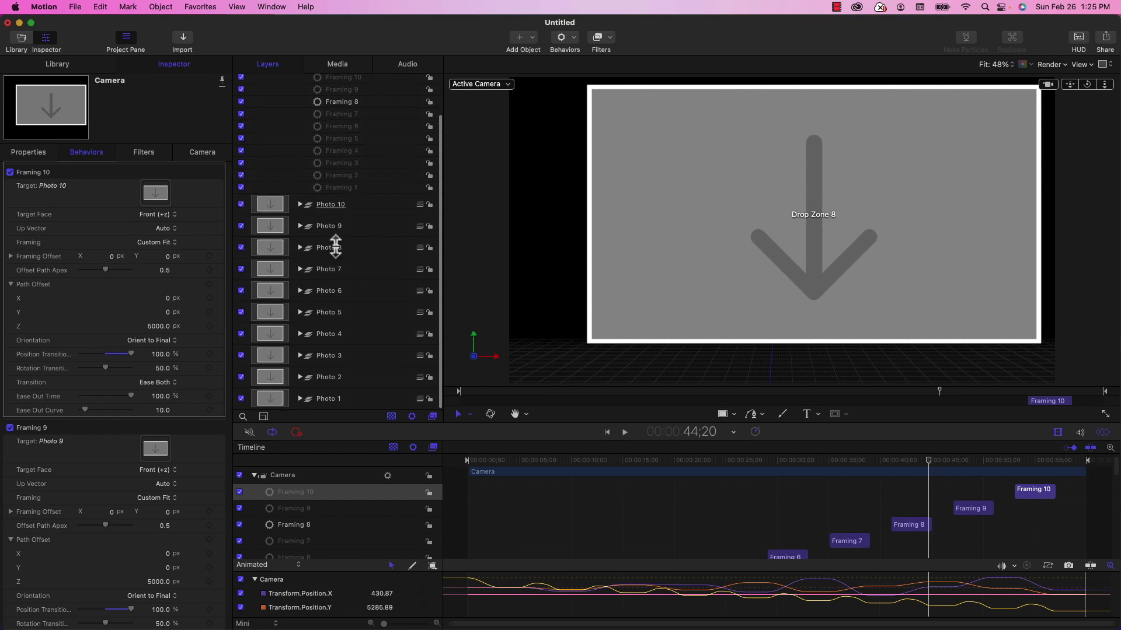
pyautogui.click(334, 403)
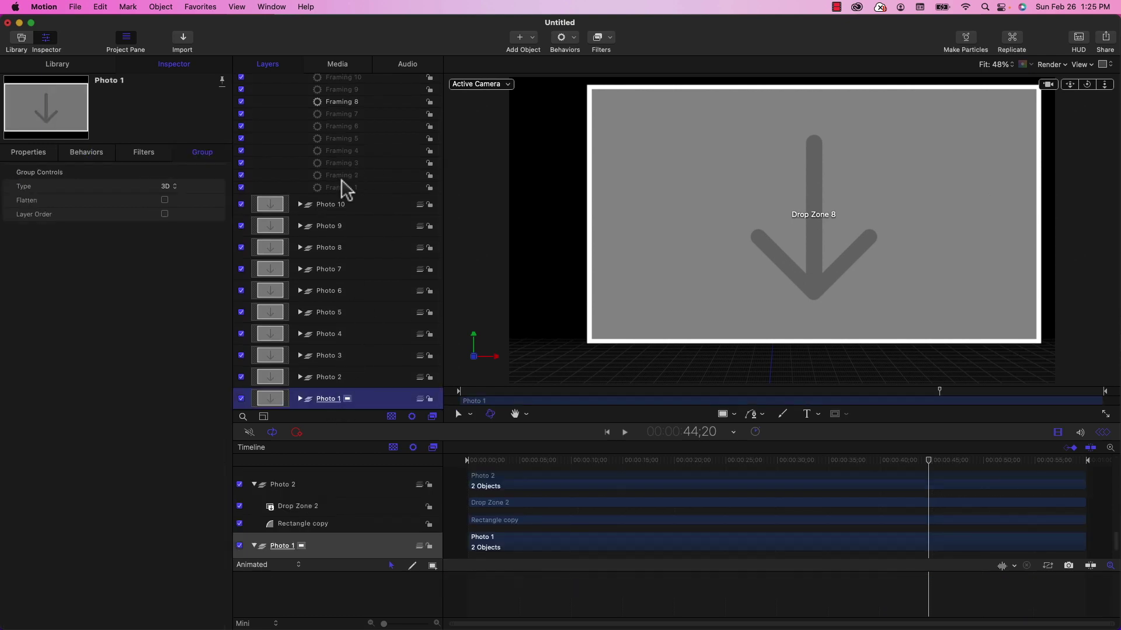
pyautogui.keyDown('shift'); pyautogui.click(332, 206); pyautogui.keyUp('shift')
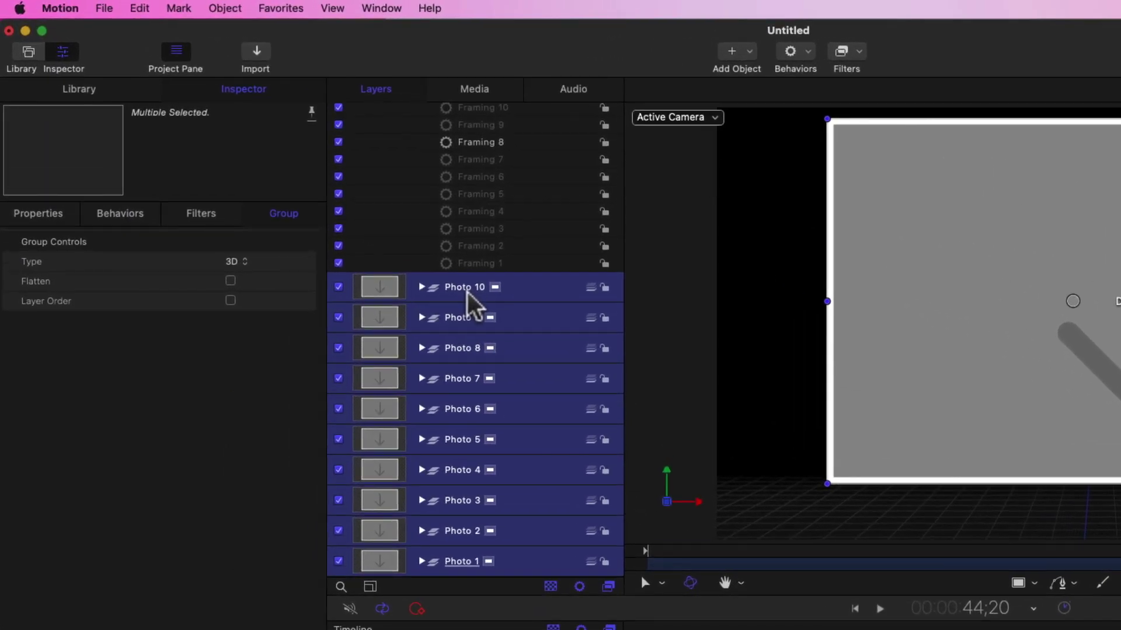
pyautogui.rightClick(467, 292)
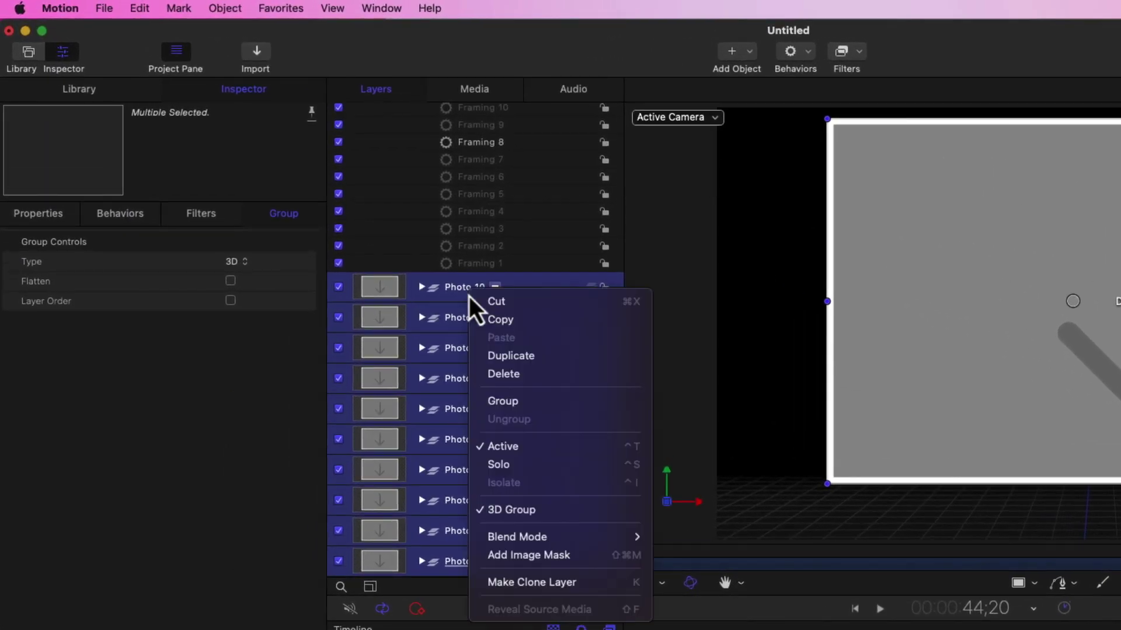
pyautogui.click(520, 411)
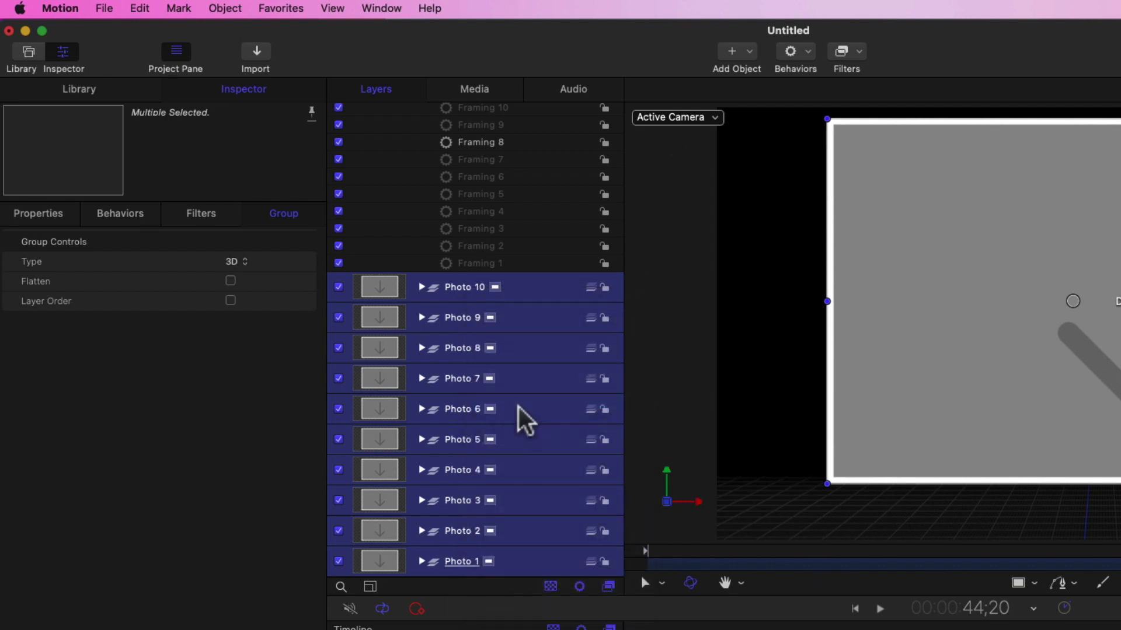
# Rename the parent group containing the ten photo groups as Photos.
pyautogui.doubleClick(454, 287)
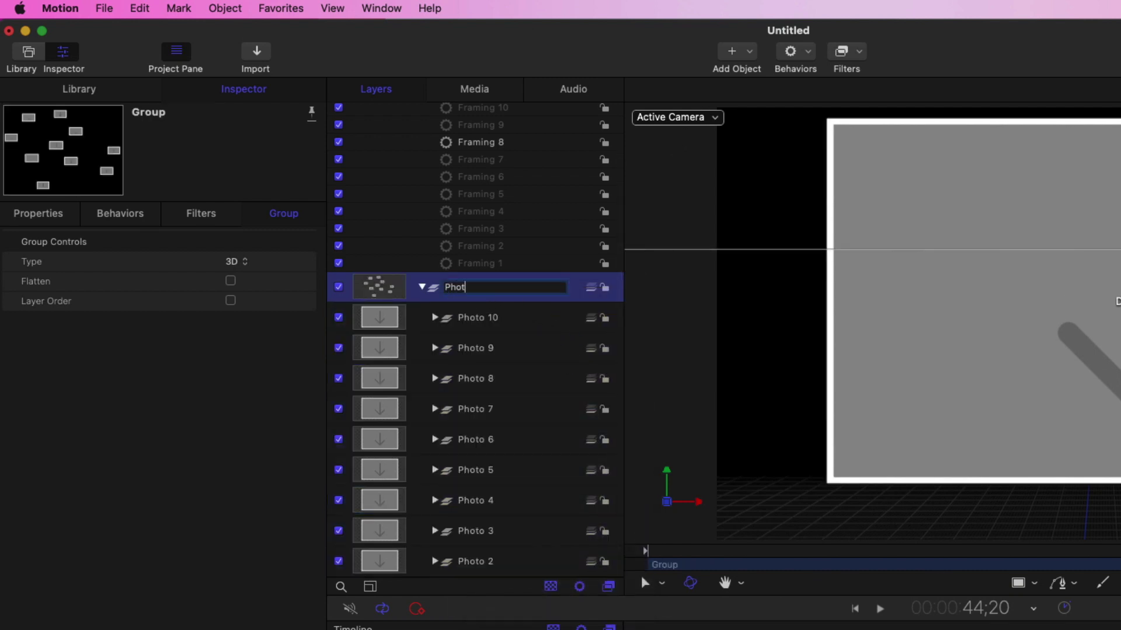
pyautogui.write('Photro')
pyautogui.press('BackSpace')
pyautogui.press('BackSpace')
pyautogui.write('os')
pyautogui.press('Return')
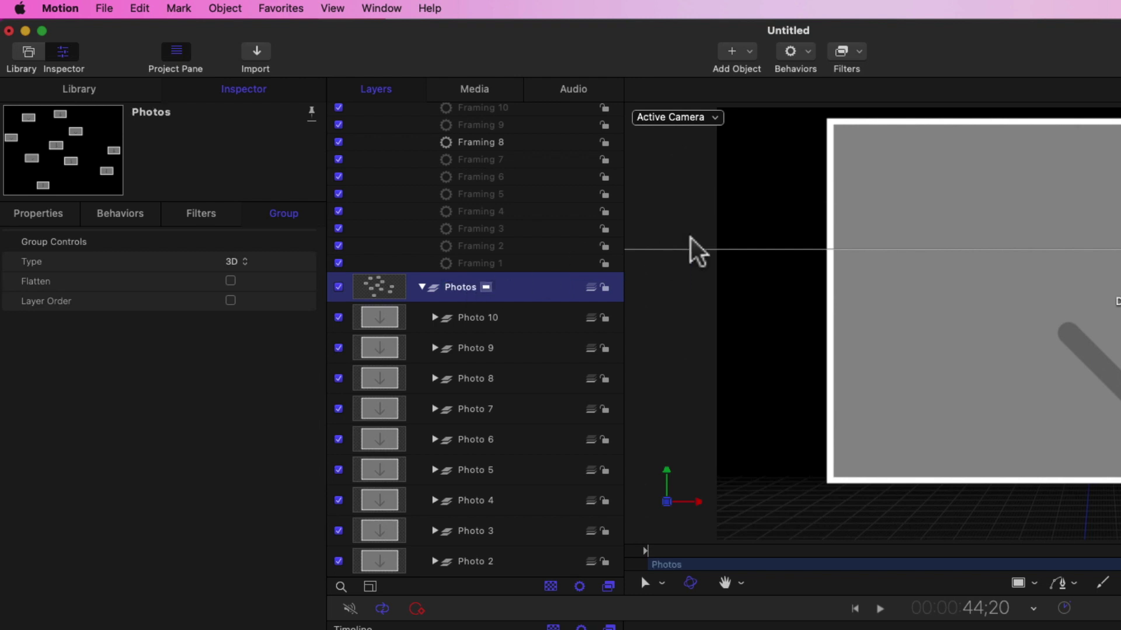
# Add a Throw behavior from the Basic Motion category to the Photos group.
pyautogui.click(808, 53)
pyautogui.moveTo(805, 99)
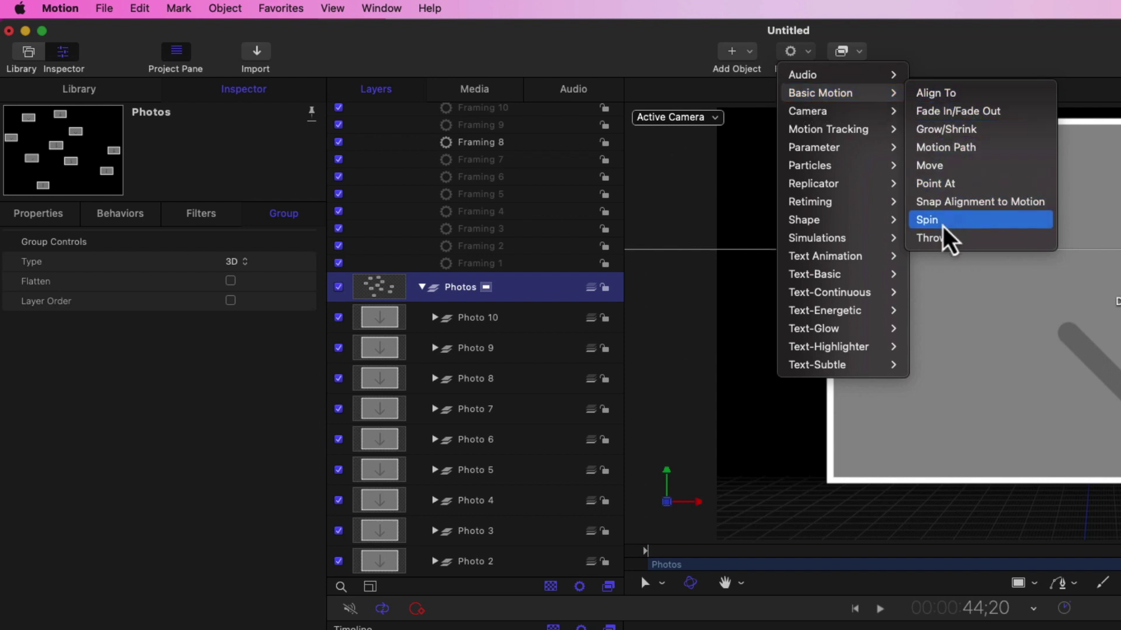
pyautogui.click(936, 244)
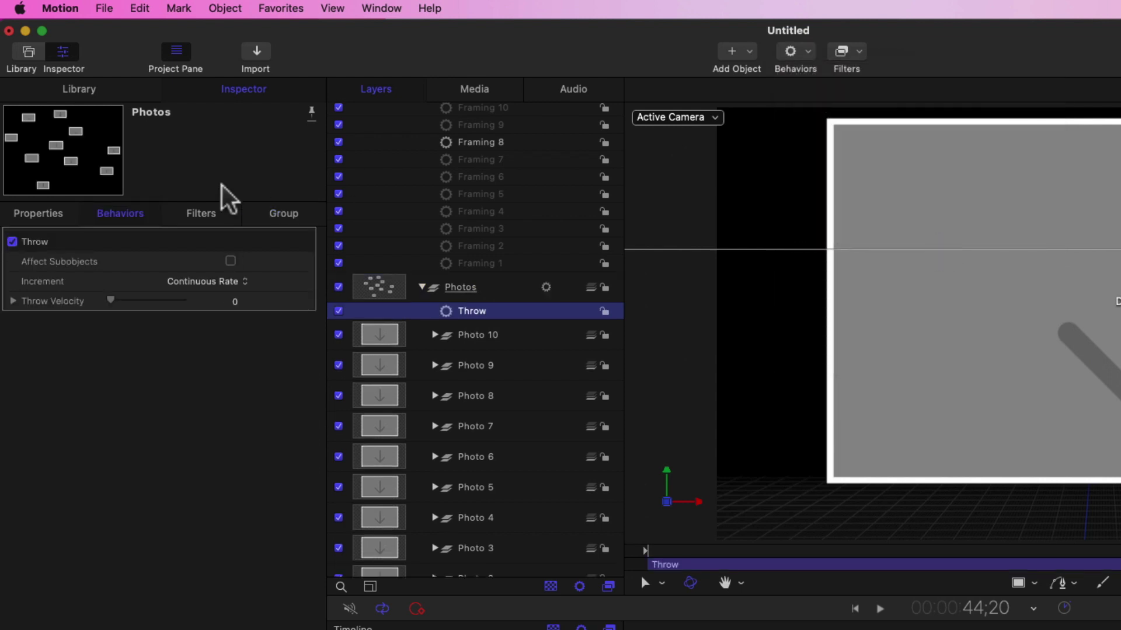
# Set the Throw behavior's Z velocity to 75 and play the project from near the start to review the motion.
pyautogui.click(12, 303)
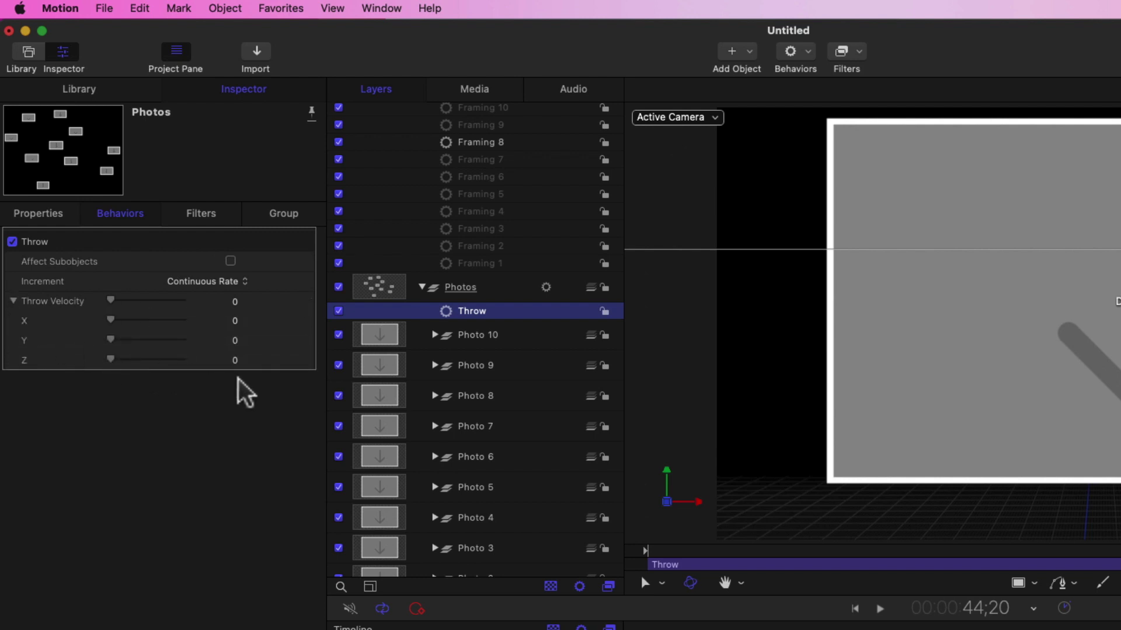
pyautogui.click(235, 360)
pyautogui.write('75')
pyautogui.press('Return')
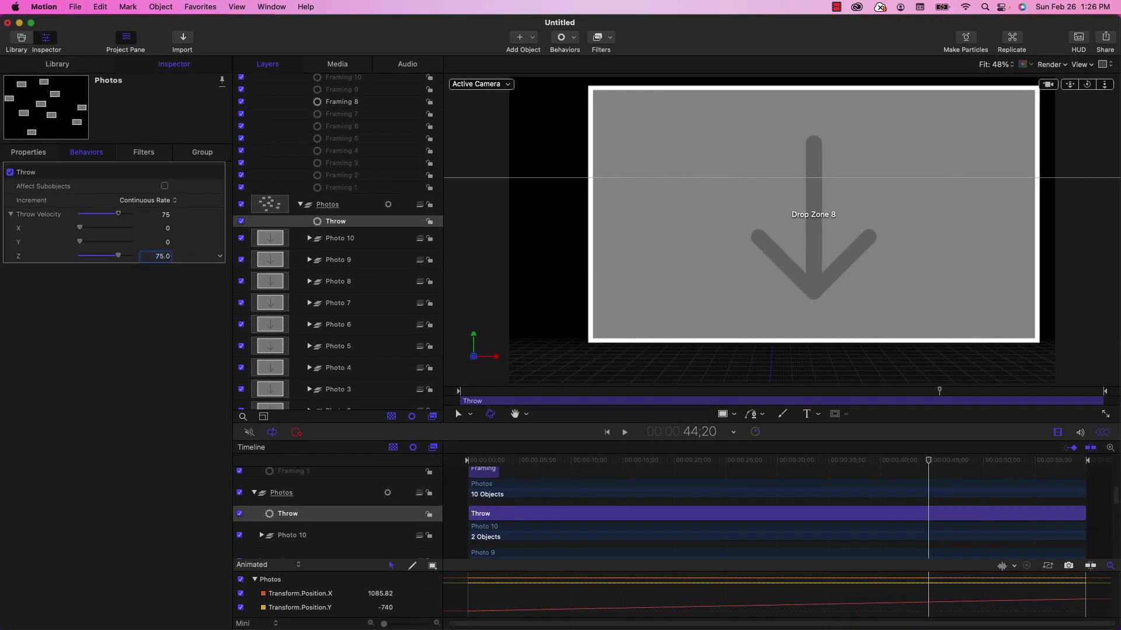
pyautogui.moveTo(506, 460); pyautogui.dragTo(488, 460)
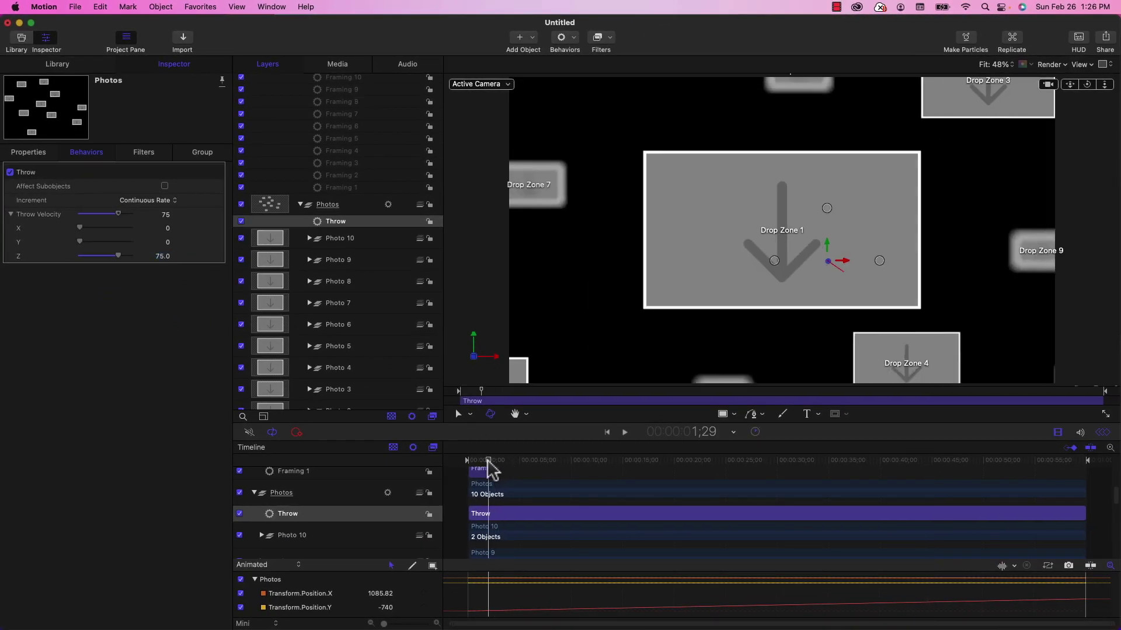
pyautogui.press('space')
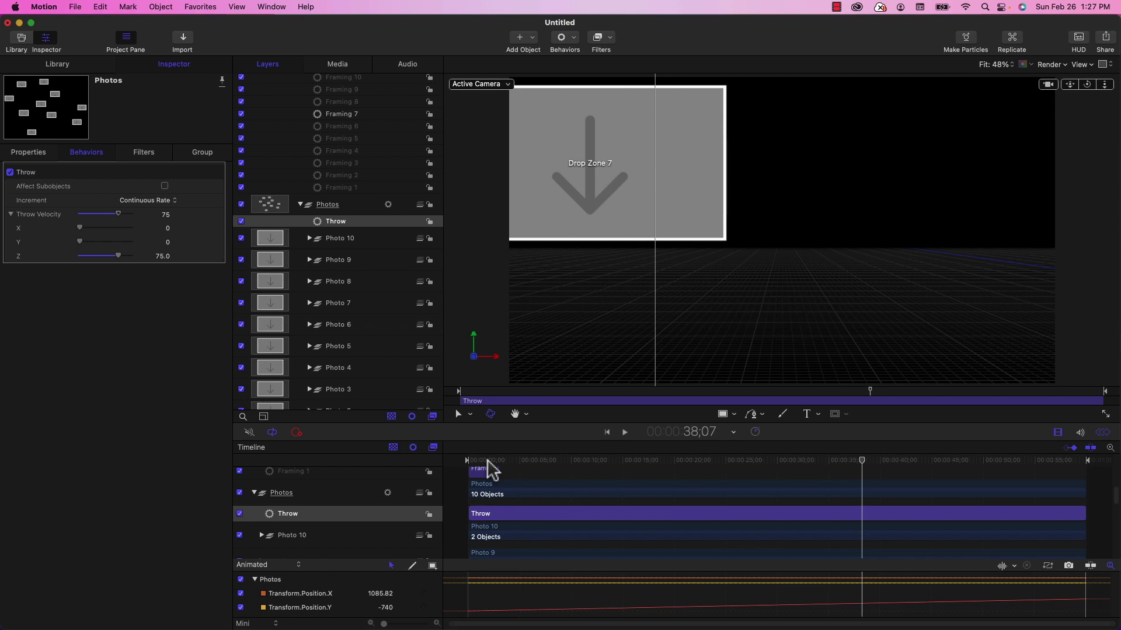
# Check whether the Source Media parameter of Drop Zone 1 in the Photo 1 group is published.
pyautogui.scroll(-2, 384, 299)
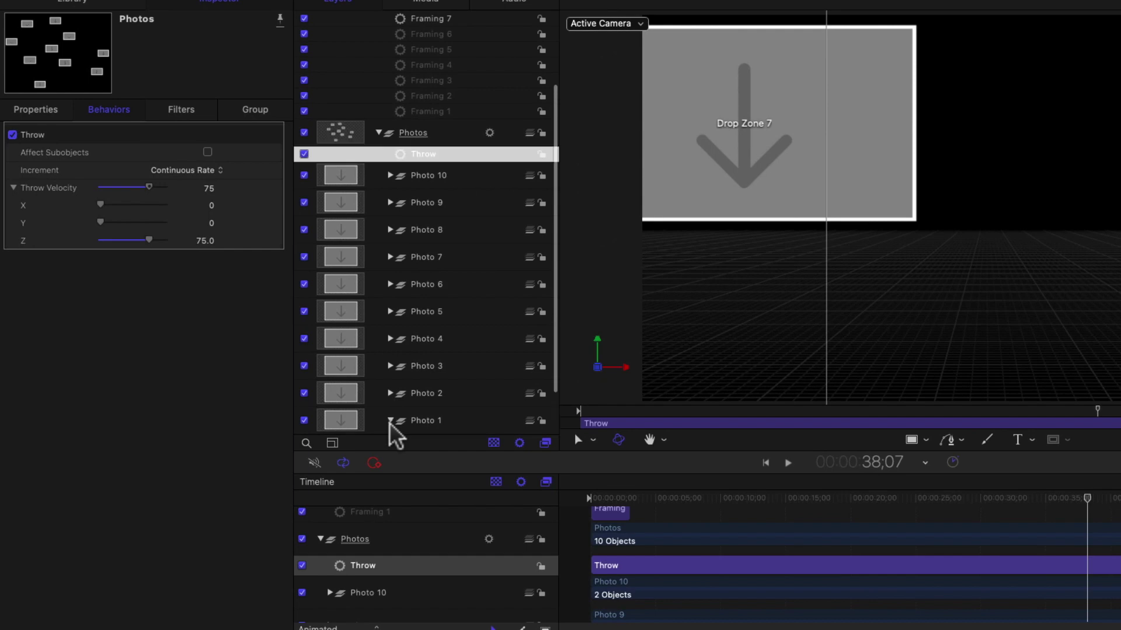
pyautogui.click(389, 420)
pyautogui.scroll(-2, 446, 342)
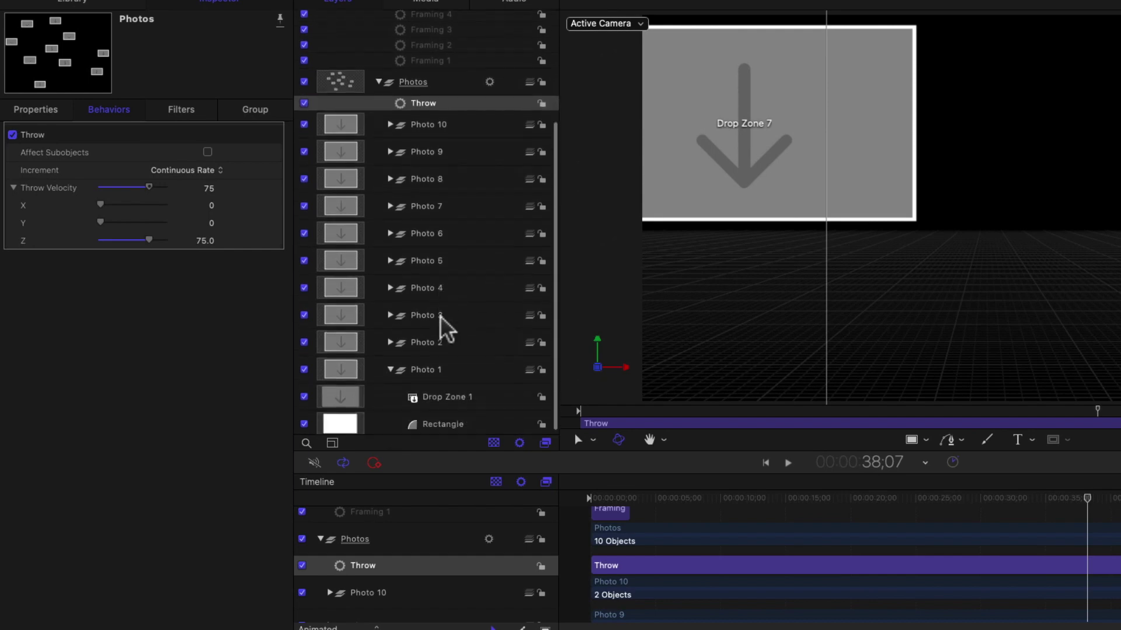
pyautogui.click(439, 392)
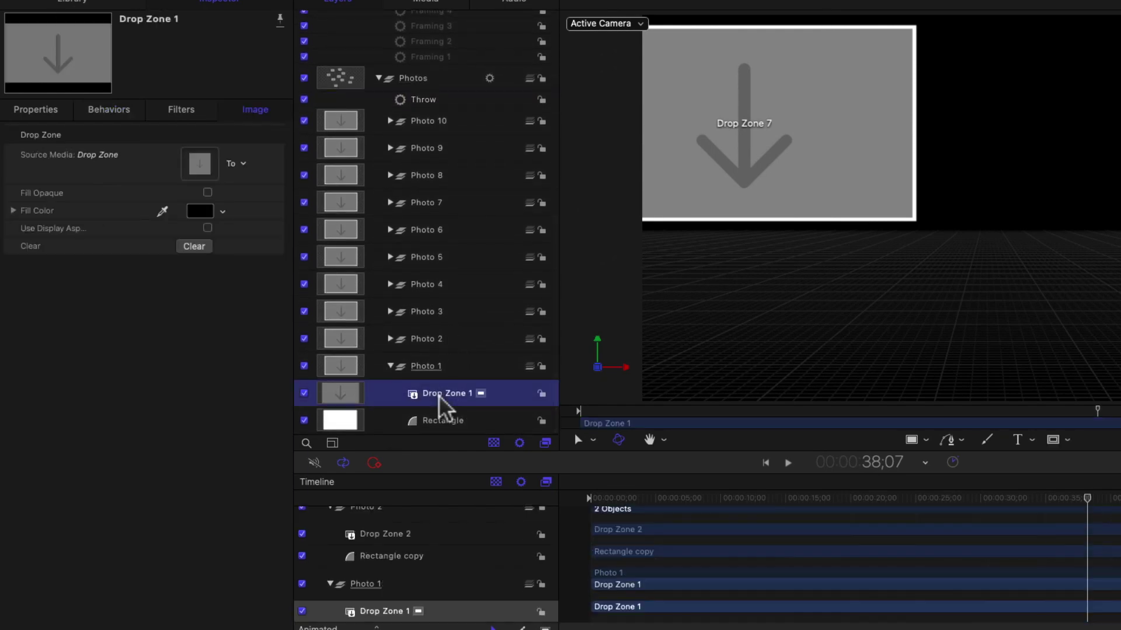
pyautogui.click(279, 170)
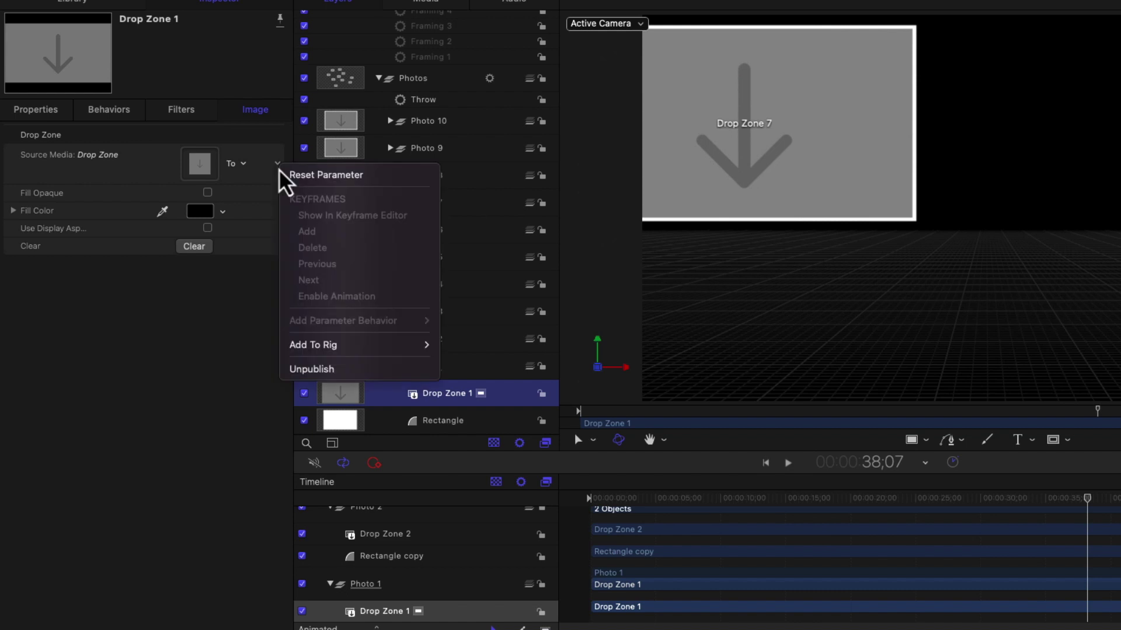
pyautogui.click(217, 378)
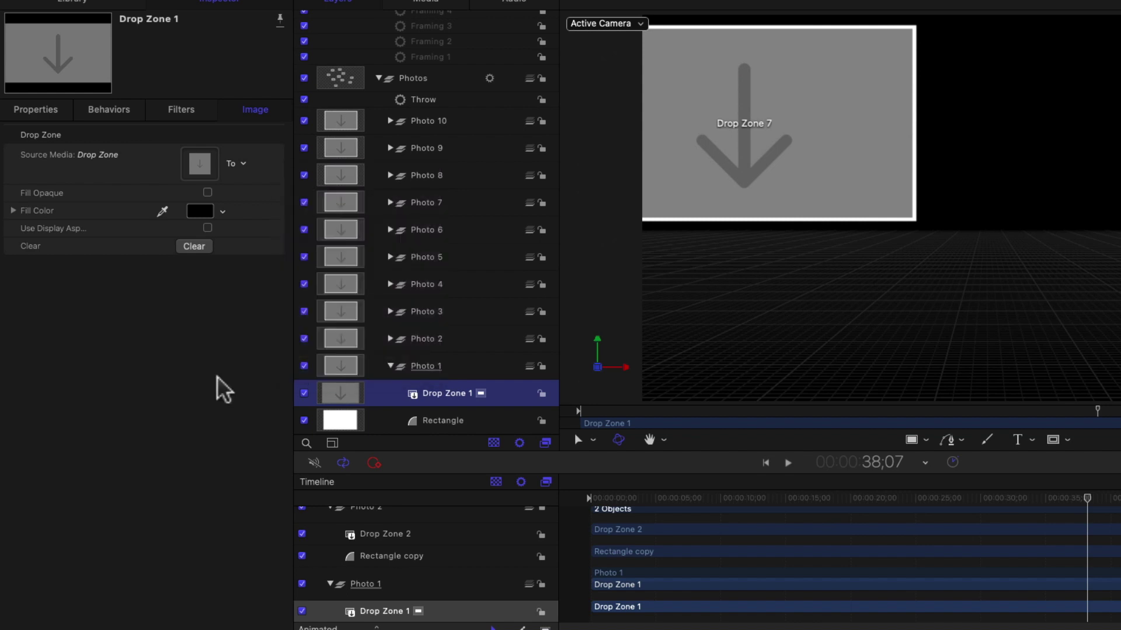
# Publish the Source Media parameter of Drop Zone 2 in the Photo 2 group.
pyautogui.click(390, 366)
pyautogui.click(389, 393)
pyautogui.scroll(-2, 469, 368)
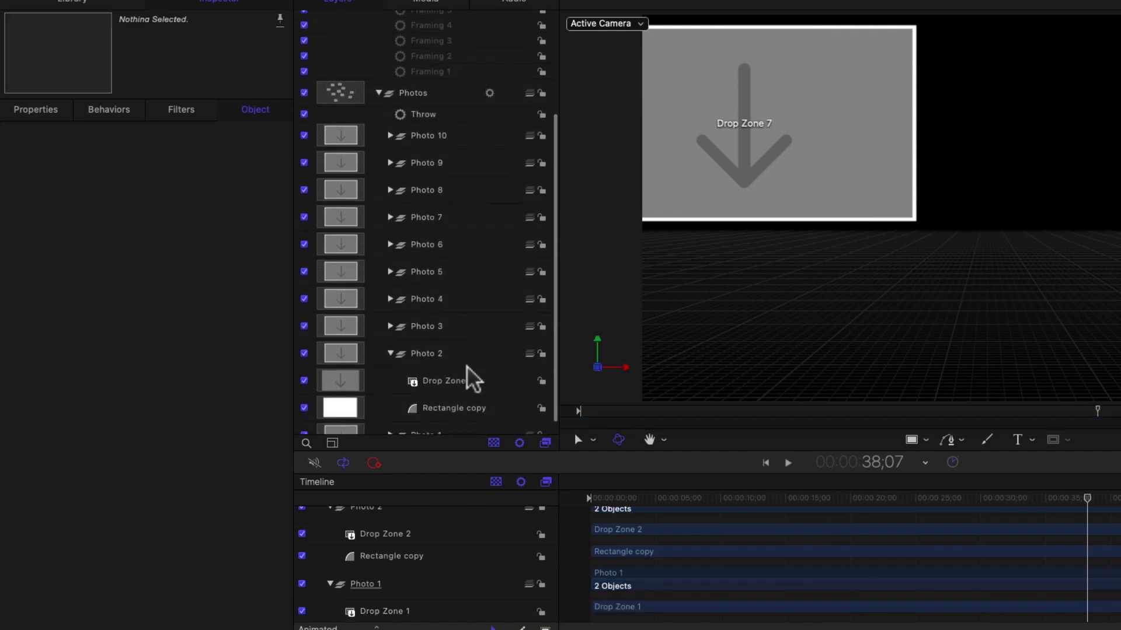
pyautogui.click(441, 383)
pyautogui.click(278, 164)
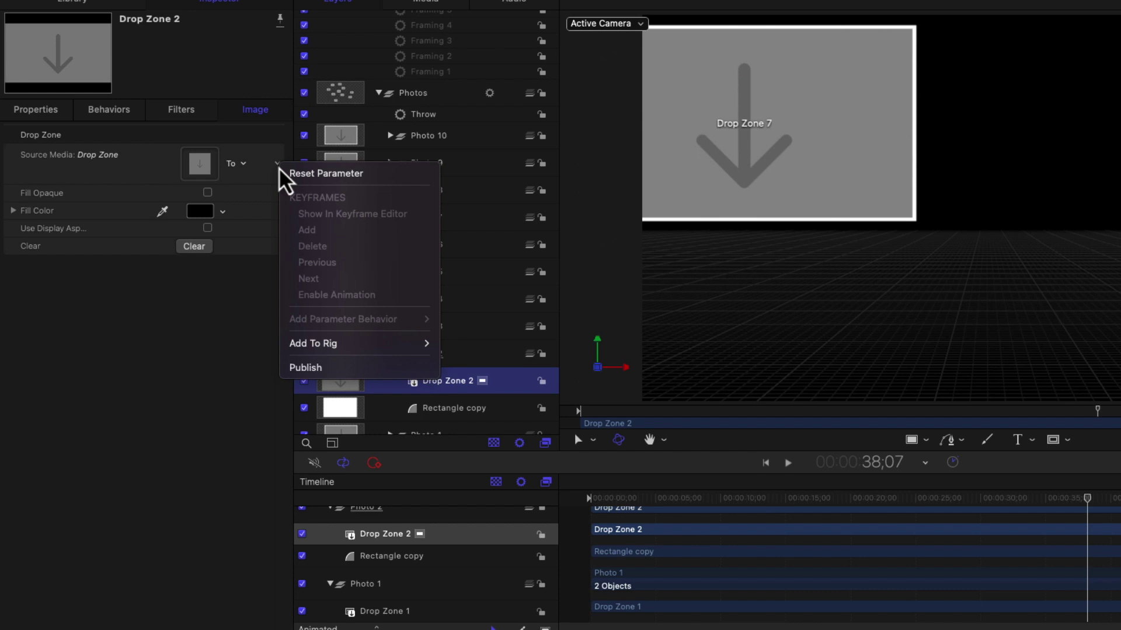
pyautogui.click(346, 366)
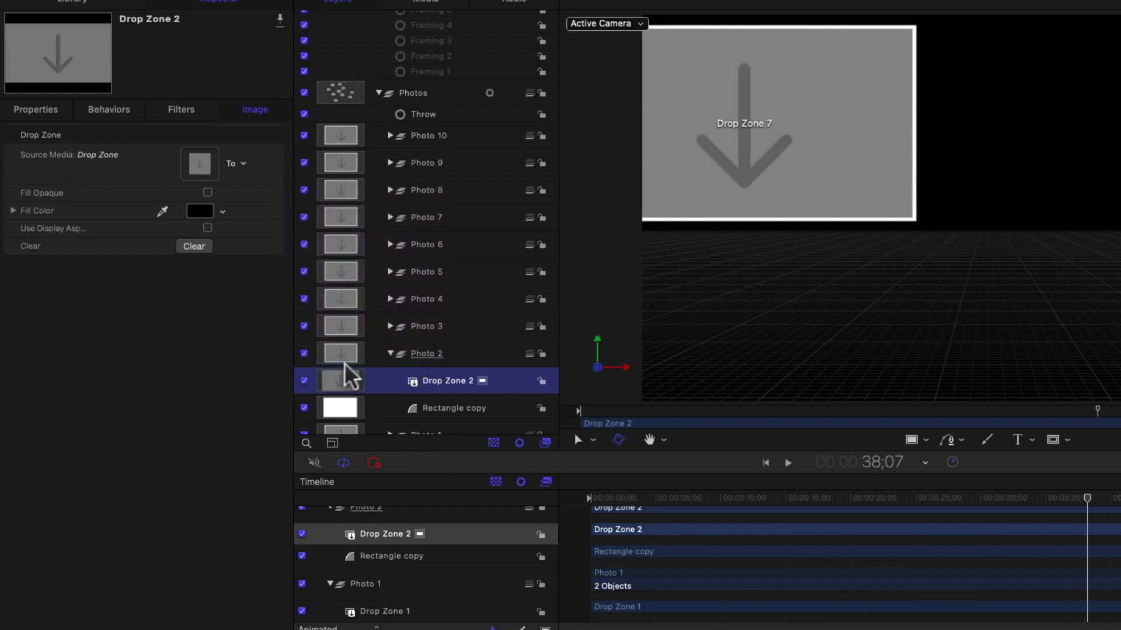
# Publish the Source Media parameter of Drop Zone 3 in the Photo 3 group.
pyautogui.click(390, 353)
pyautogui.click(390, 366)
pyautogui.click(427, 390)
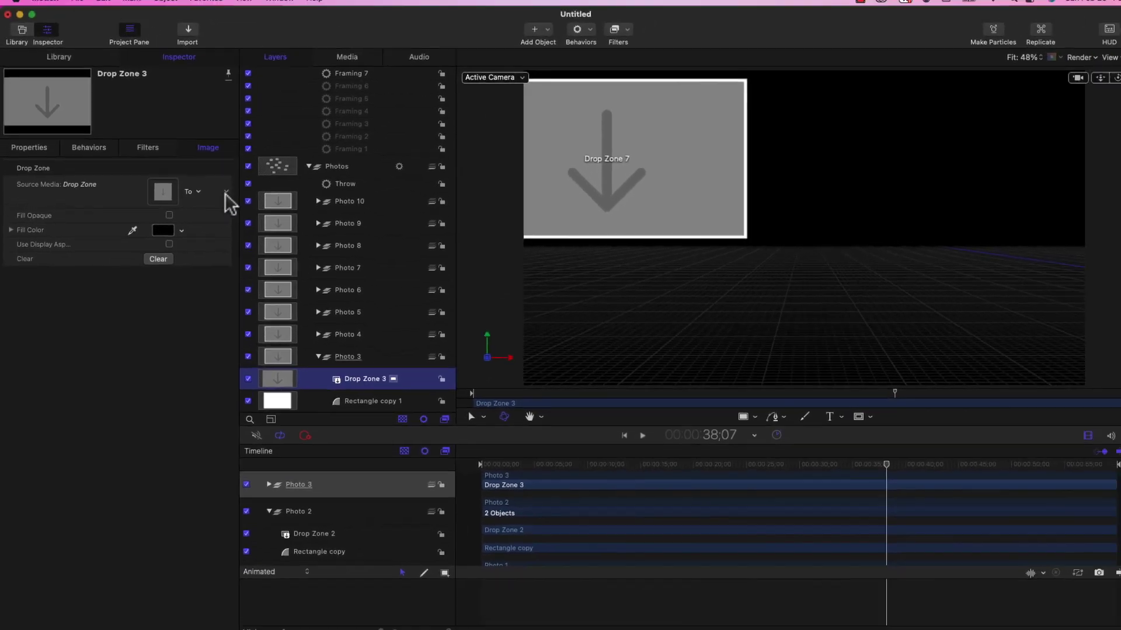
pyautogui.click(269, 170)
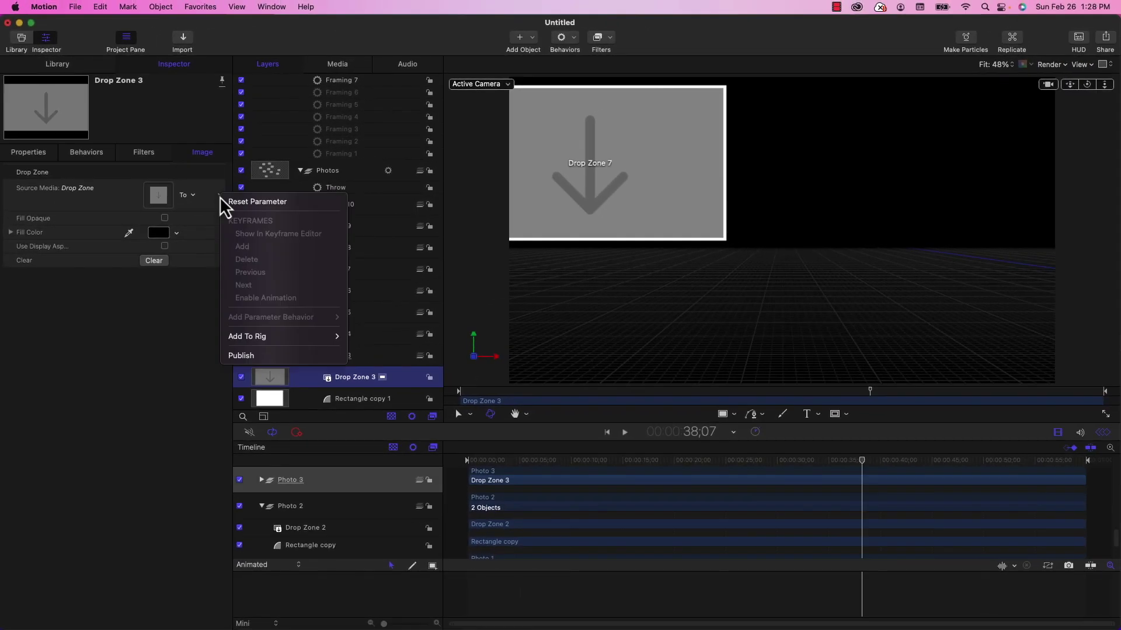
pyautogui.click(246, 355)
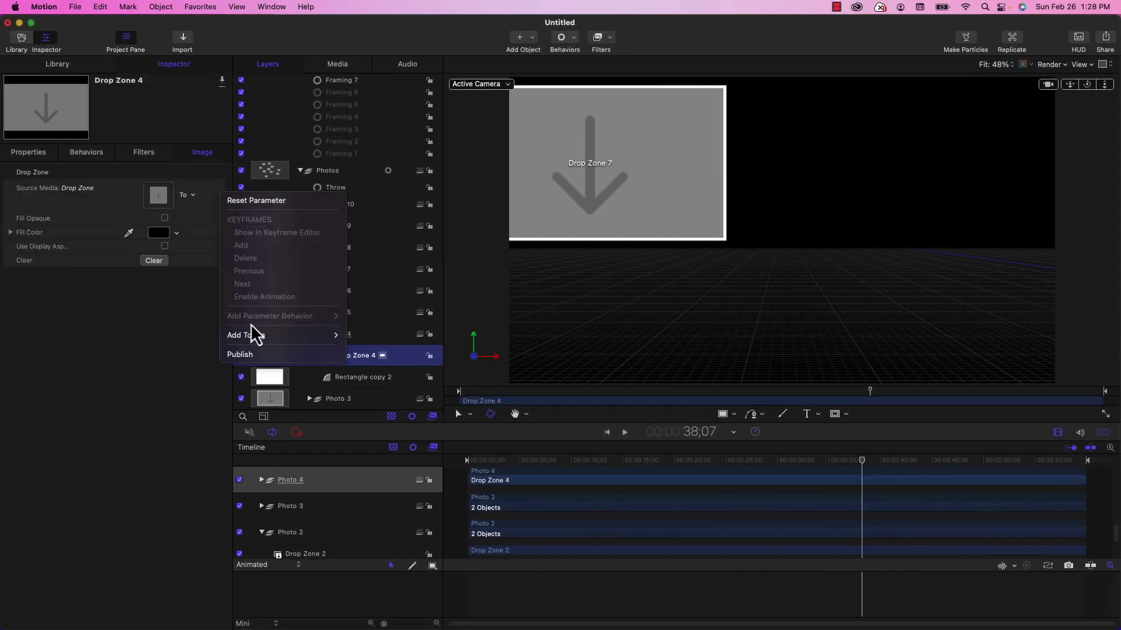
# Publish the Source Media parameters of Drop Zone 4, Drop Zone 5 and Drop Zone 6.
pyautogui.click(239, 354)
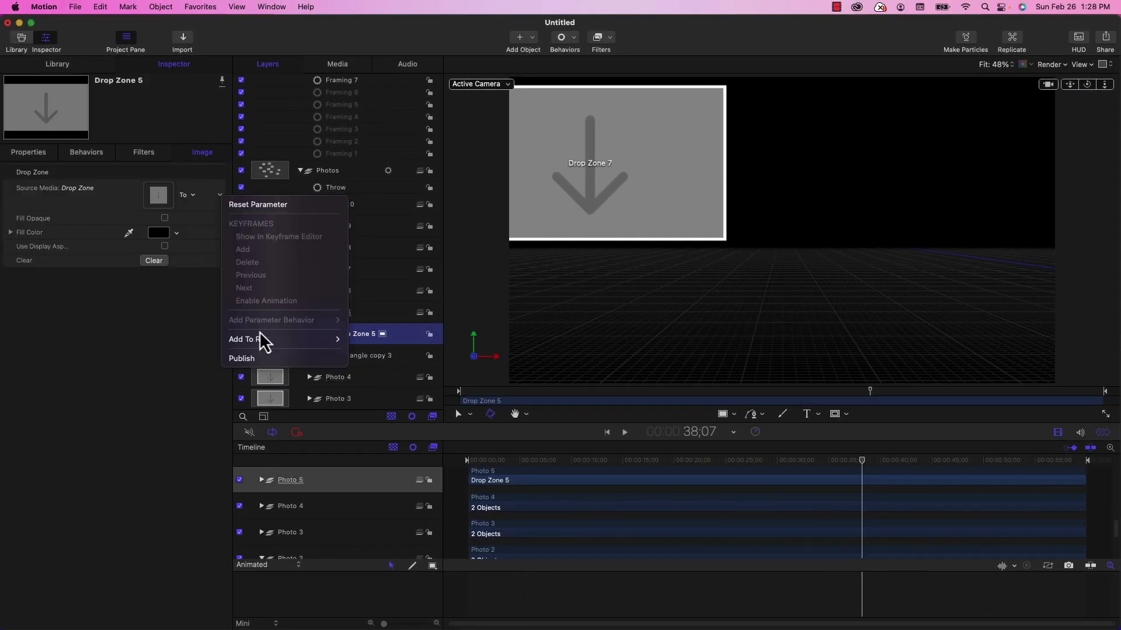
pyautogui.click(248, 355)
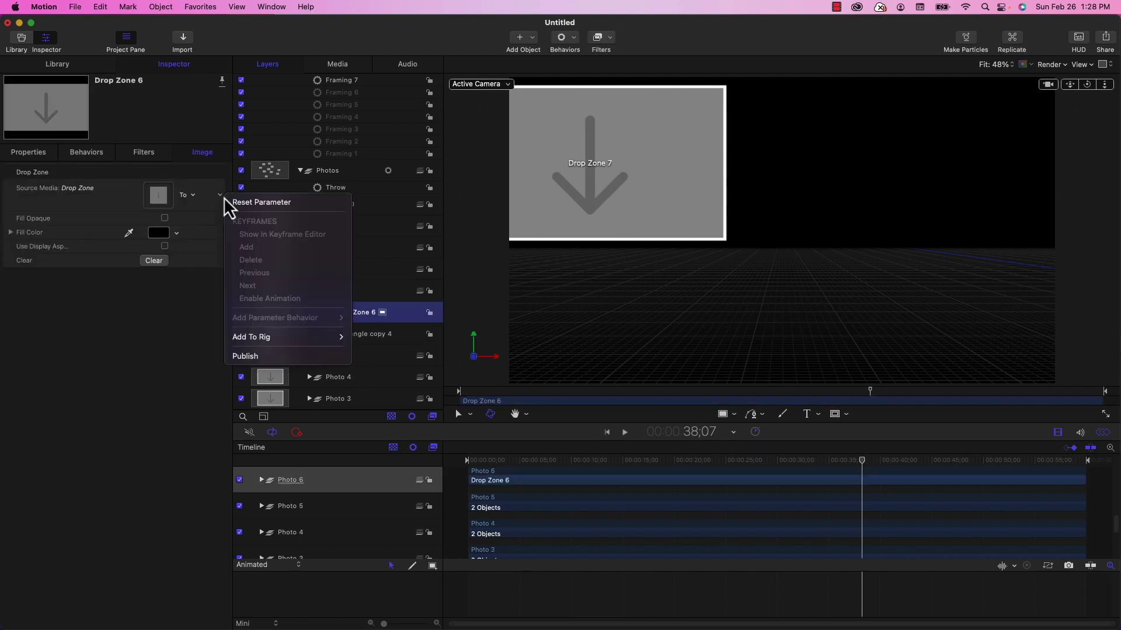
pyautogui.click(246, 356)
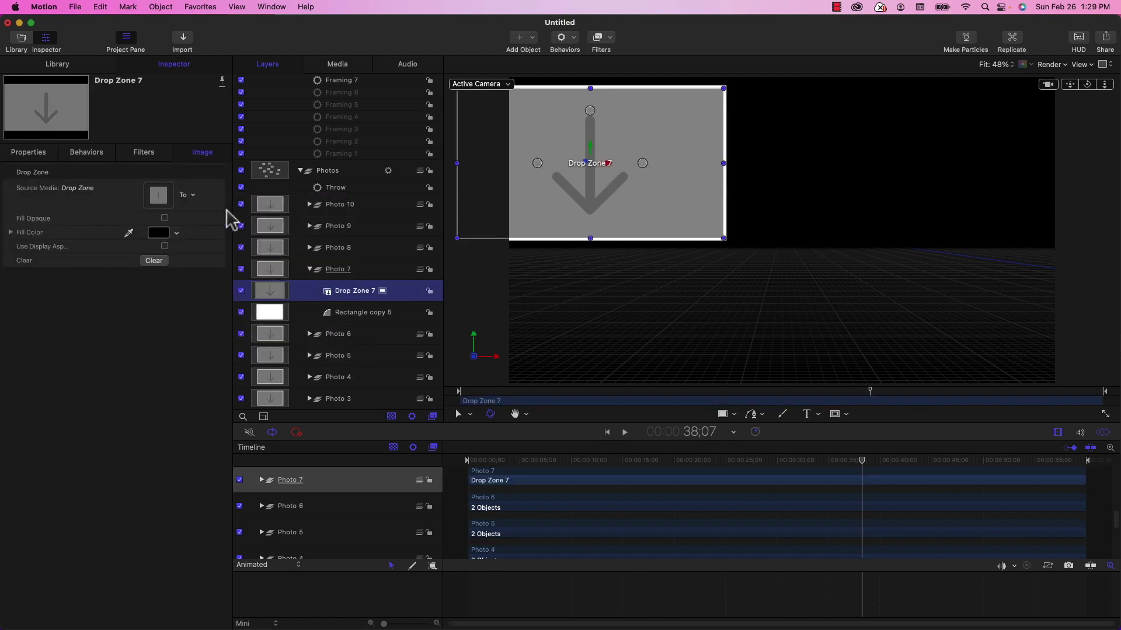
# Publish the Source Media parameters of Drop Zone 7 and Drop Zone 8.
pyautogui.press('super+d')
pyautogui.click(320, 266)
pyautogui.click(219, 195)
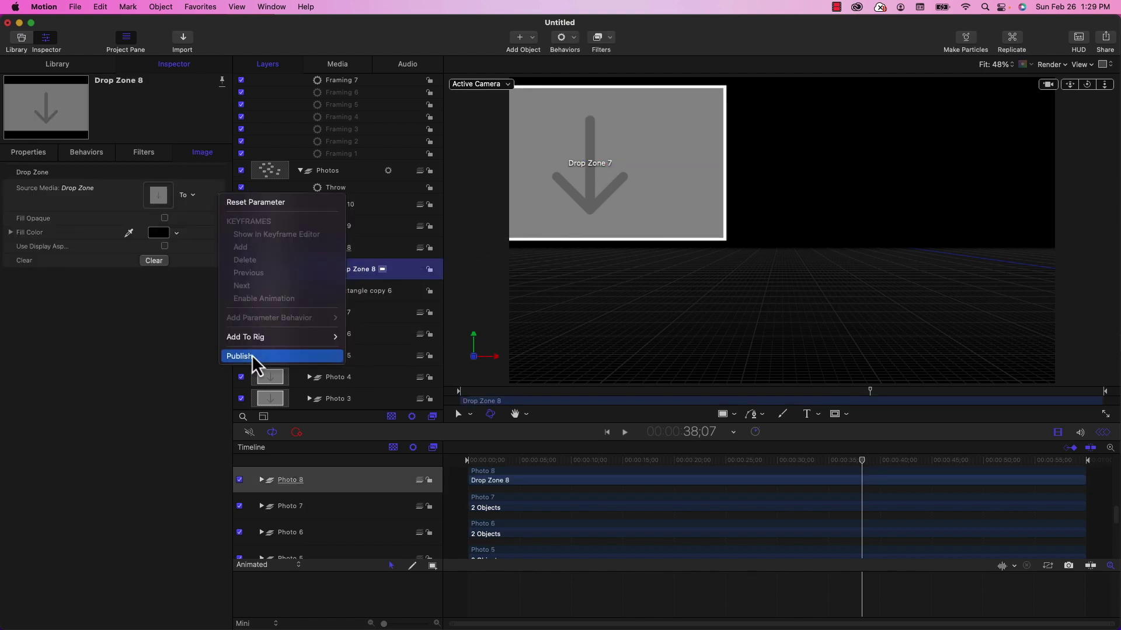
pyautogui.click(252, 356)
# Publish the Source Media parameter of Drop Zone 9 in the Photo 9 group.
pyautogui.click(309, 248)
pyautogui.click(309, 226)
pyautogui.click(353, 248)
pyautogui.click(220, 194)
pyautogui.click(254, 354)
# Publish the Source Media parameter of Drop Zone 10 and collapse the Photo 10 group.
pyautogui.click(309, 226)
pyautogui.click(309, 204)
pyautogui.click(247, 355)
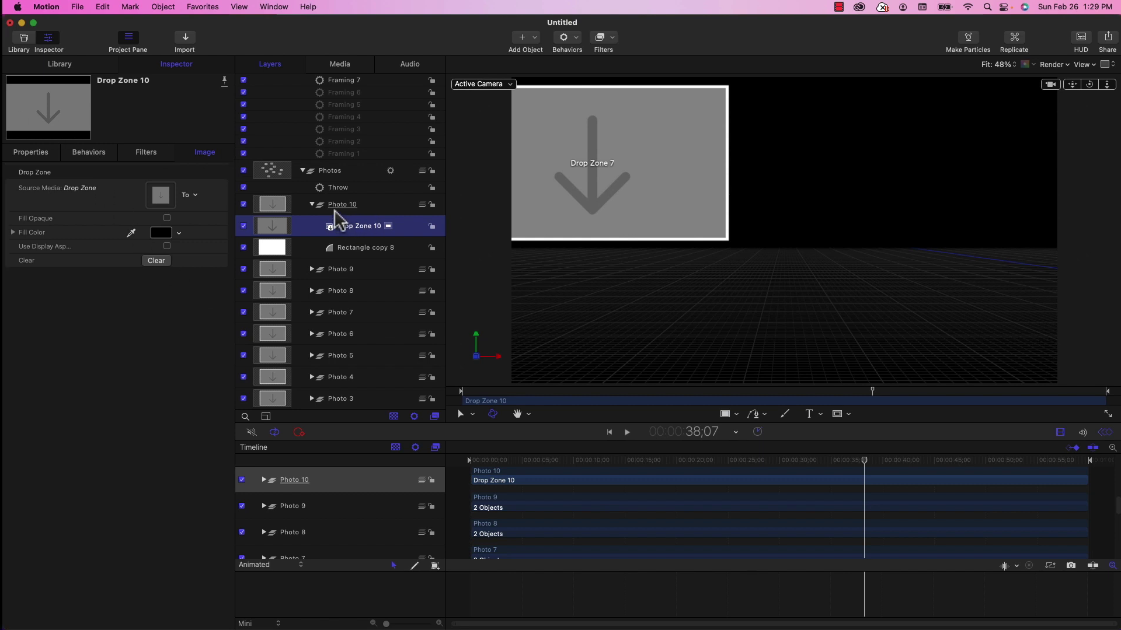
pyautogui.click(313, 204)
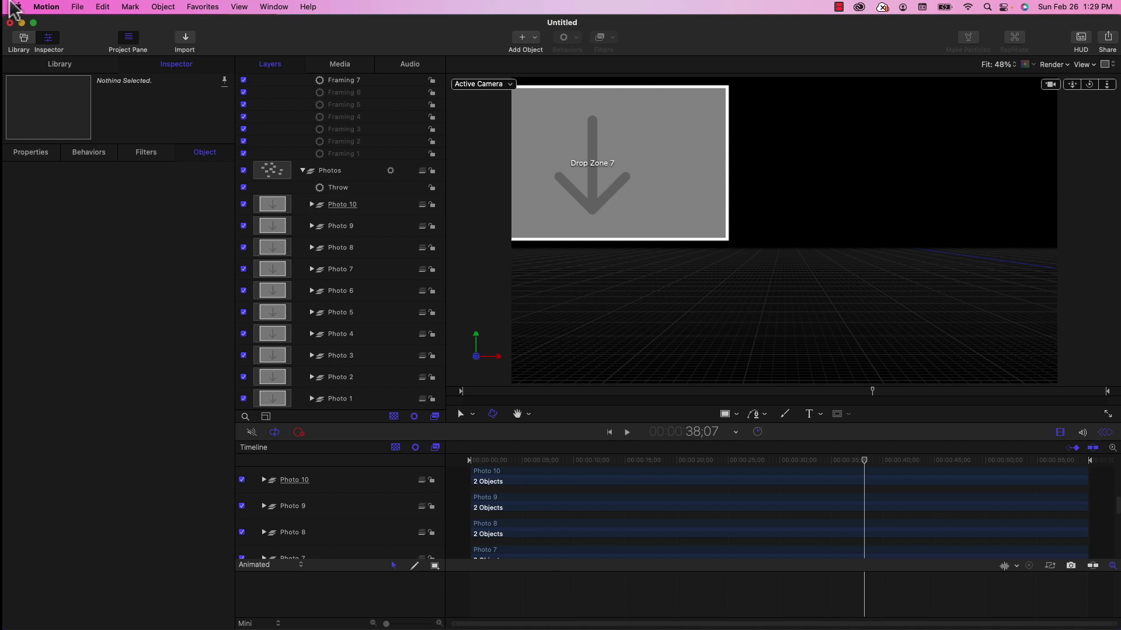
# Publish the project as a Final Cut generator template named 3D Slide Show in the Apple-A-Day category, with a preview movie.
pyautogui.click(78, 7)
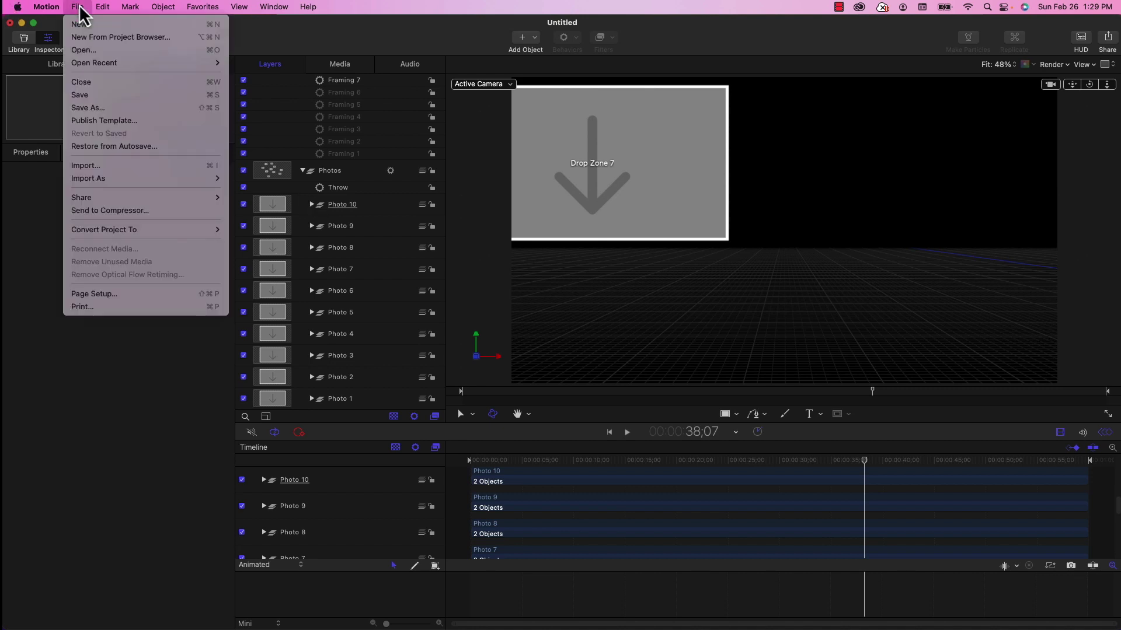
pyautogui.click(94, 121)
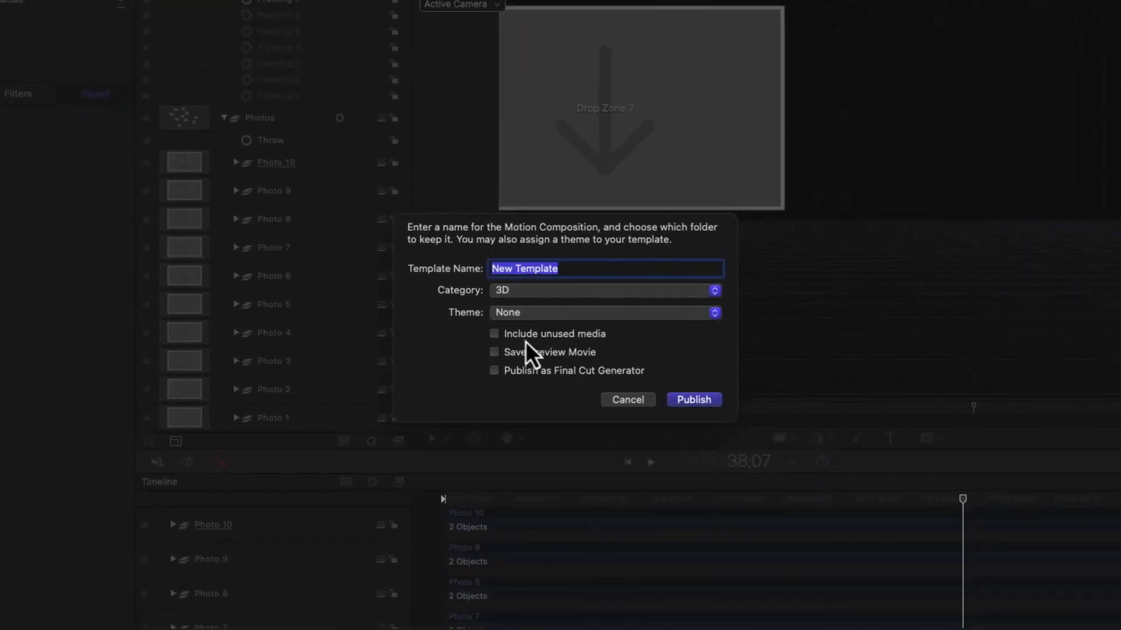
pyautogui.click(543, 371)
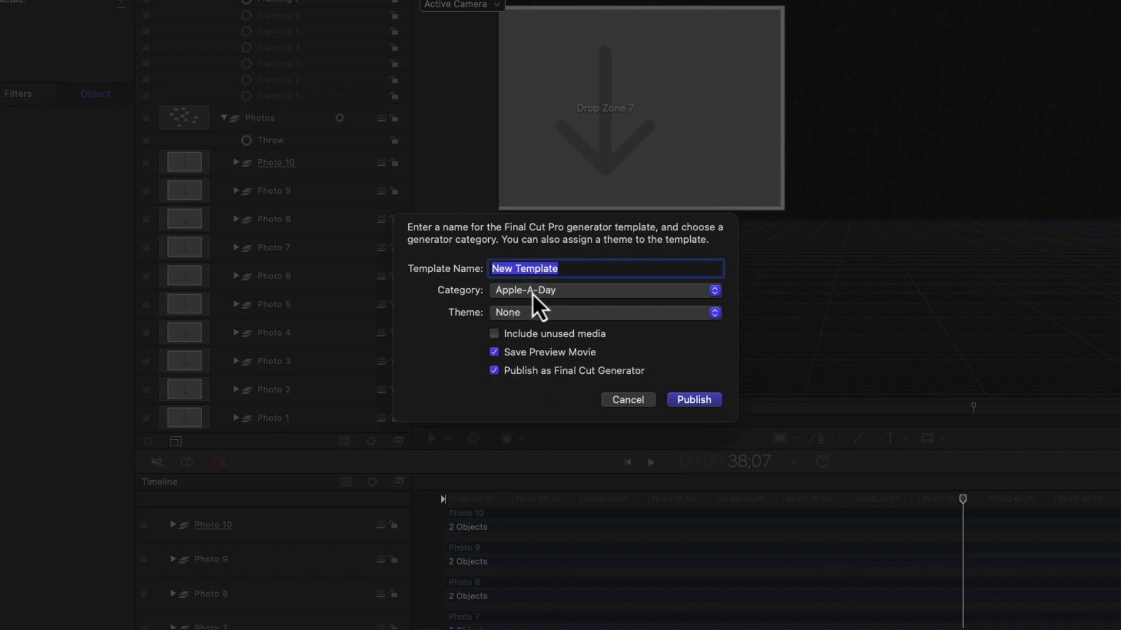
pyautogui.click(568, 293)
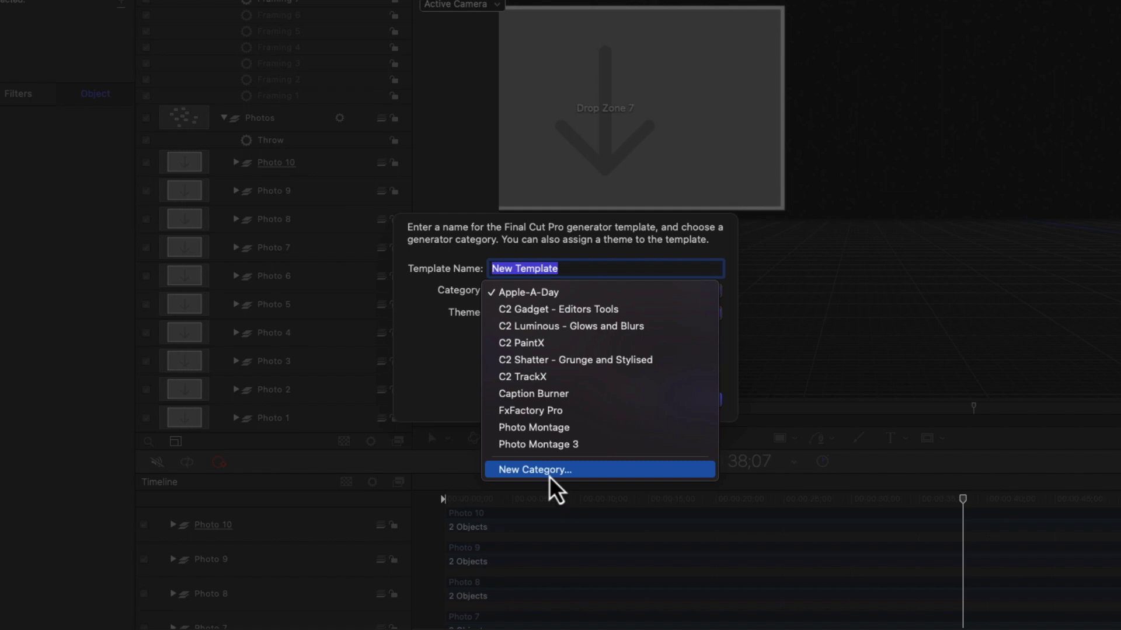
pyautogui.click(435, 381)
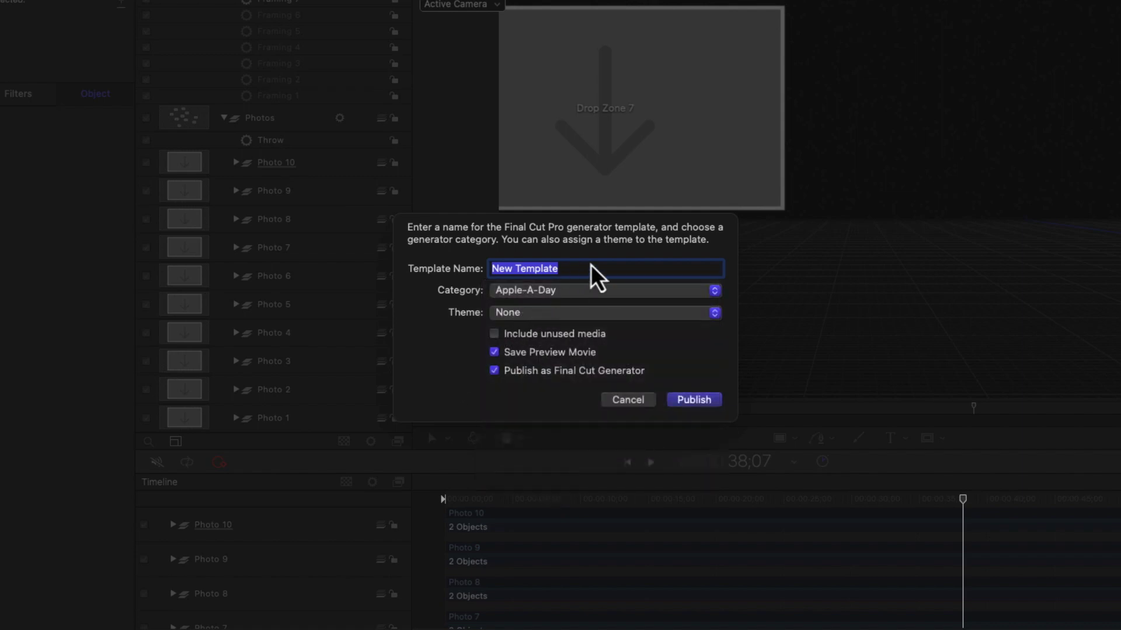
pyautogui.write('3D Slide Show')
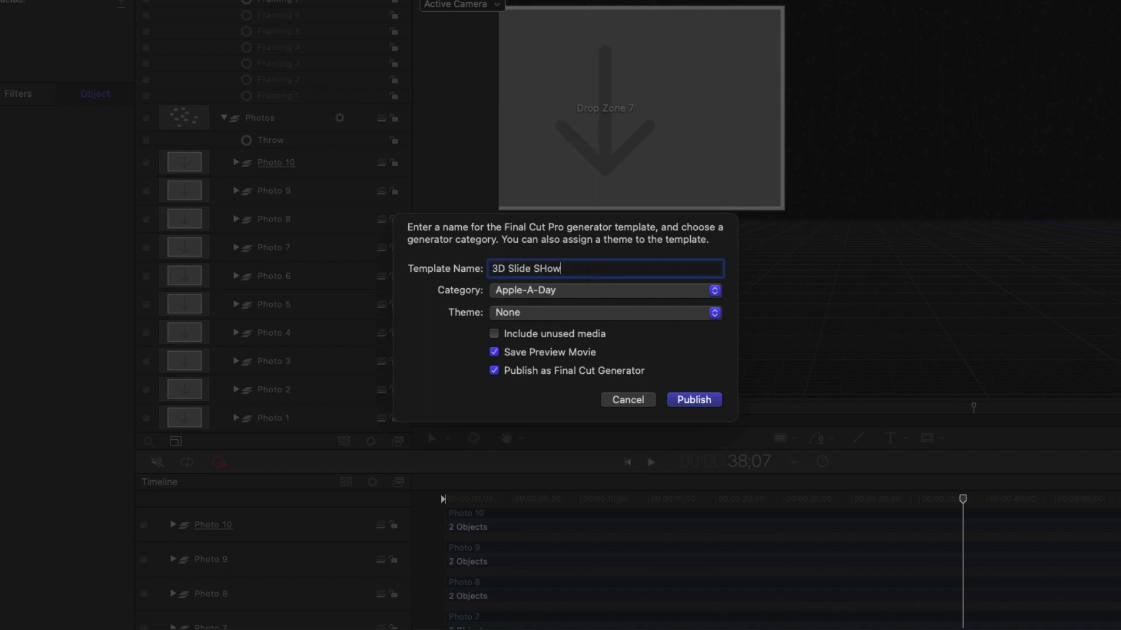
pyautogui.click(700, 405)
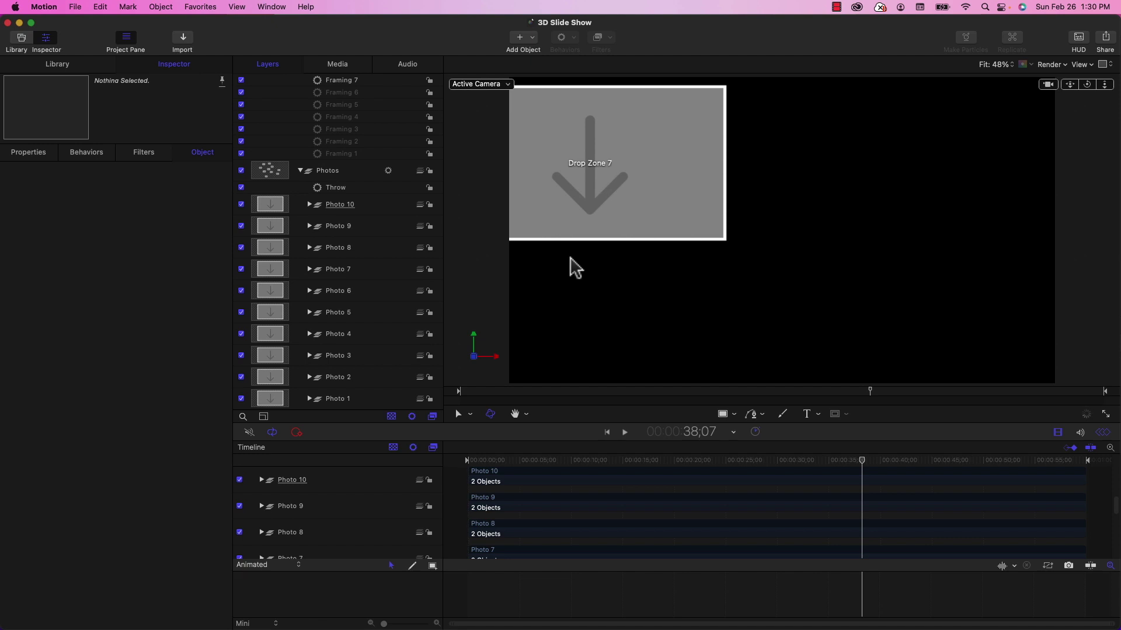
# Switch to Final Cut Pro and add the 3D Slide Show generator from the Apple-A-Day category to the start of the Slideshow timeline.
pyautogui.press('super+Tab')
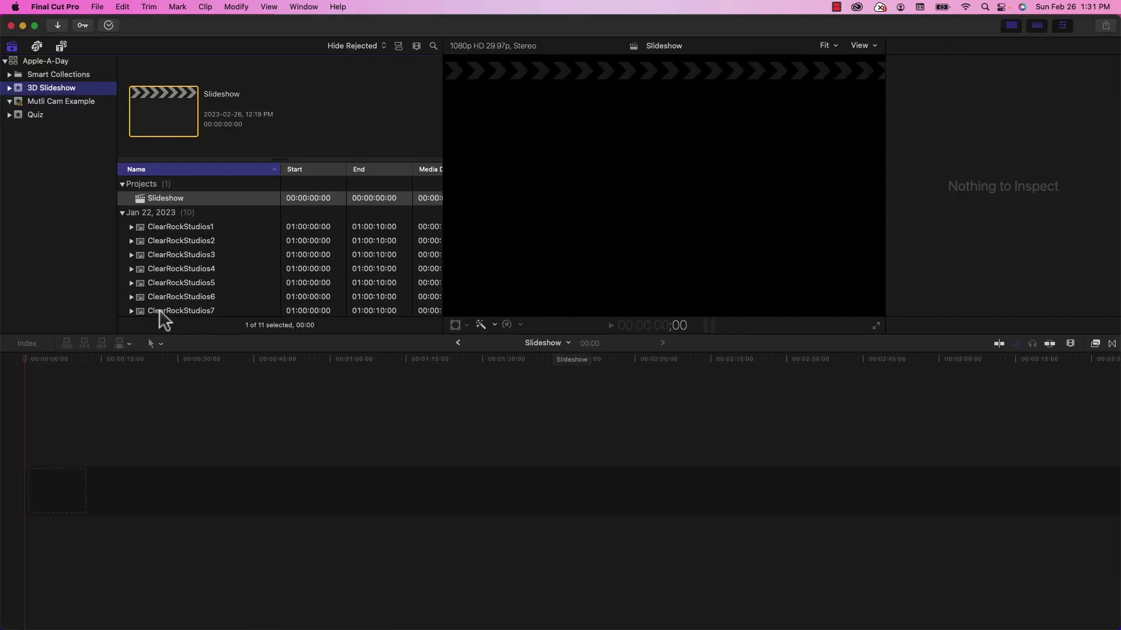
pyautogui.click(63, 45)
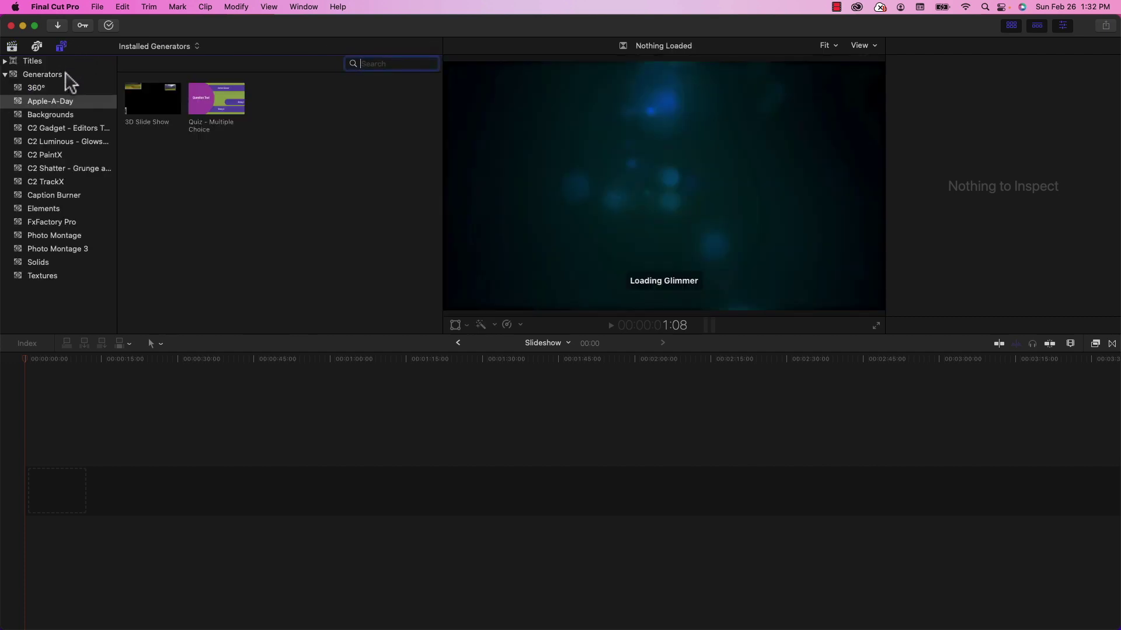
pyautogui.click(158, 113)
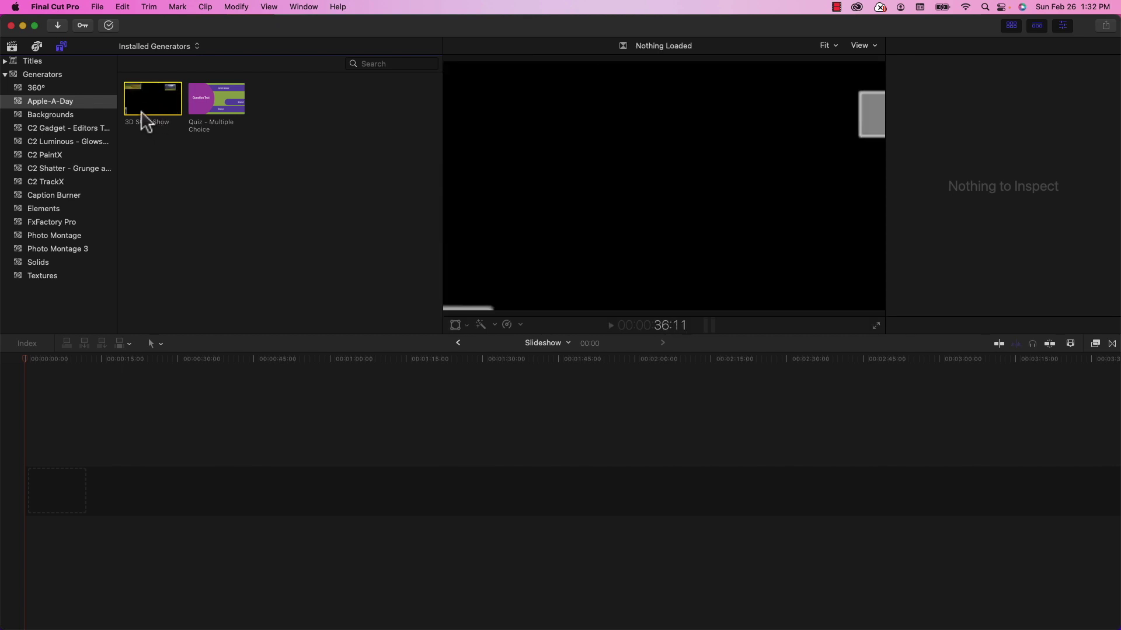
pyautogui.moveTo(163, 103); pyautogui.dragTo(35, 497)
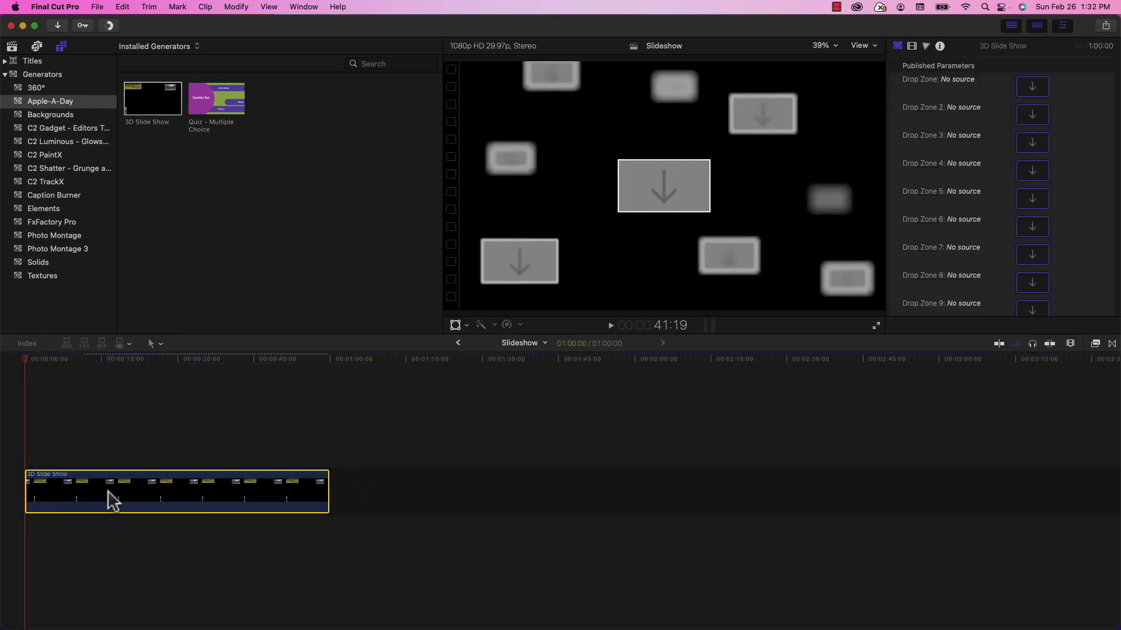
pyautogui.scroll(-3, 1056, 111)
pyautogui.scroll(3, 977, 121)
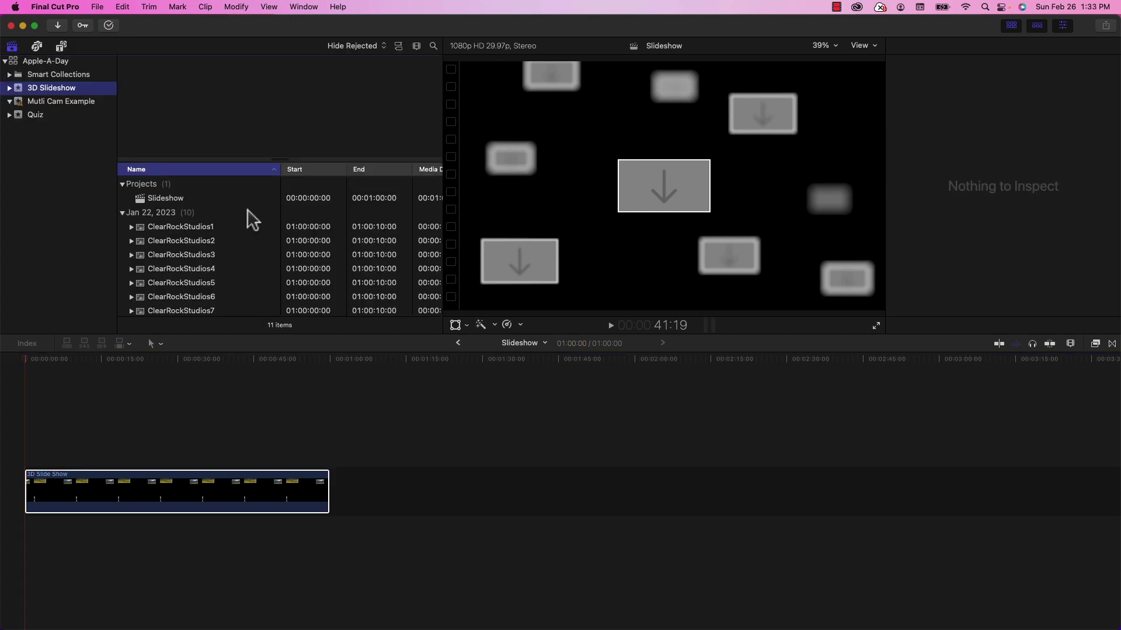
# Fill the 3D Slide Show clip's first four drop zones with ClearRockStudios1 through ClearRockStudios4 in order.
pyautogui.scroll(-3, 213, 230)
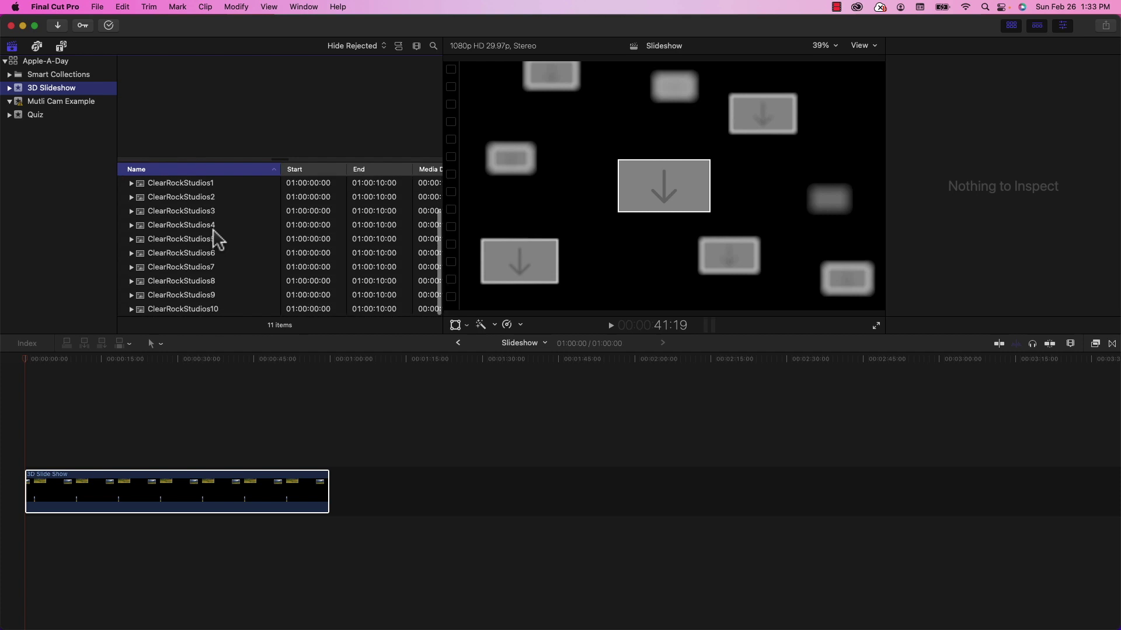
pyautogui.scroll(3, 214, 230)
pyautogui.click(267, 491)
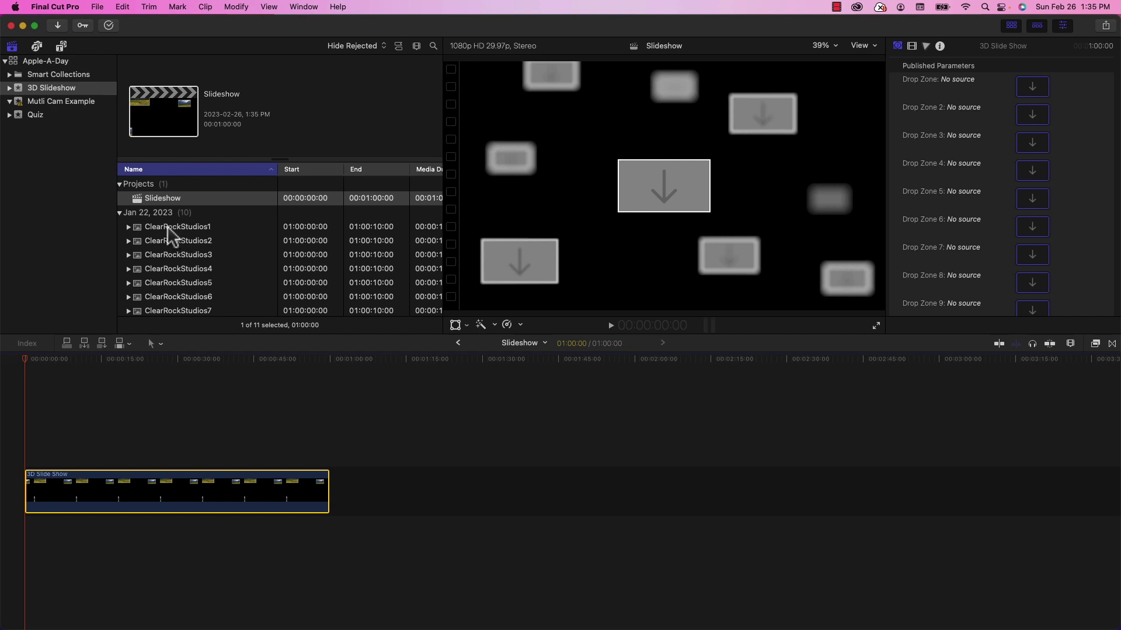
pyautogui.moveTo(168, 233); pyautogui.dragTo(187, 237)
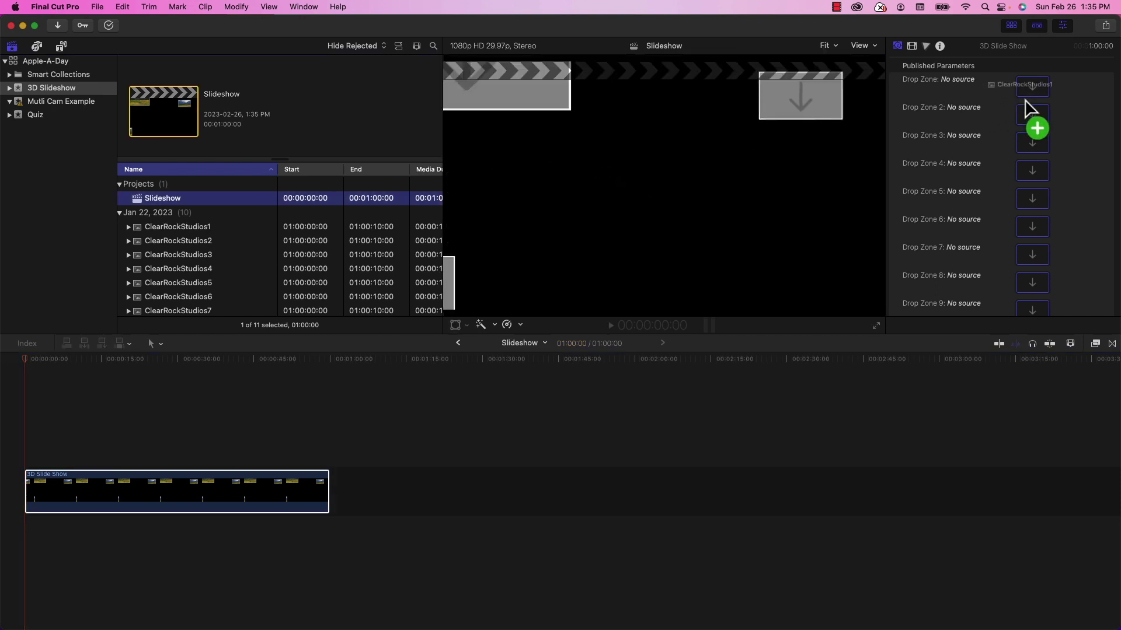
pyautogui.moveTo(1028, 104); pyautogui.dragTo(1032, 88)
pyautogui.moveTo(221, 237); pyautogui.dragTo(513, 184)
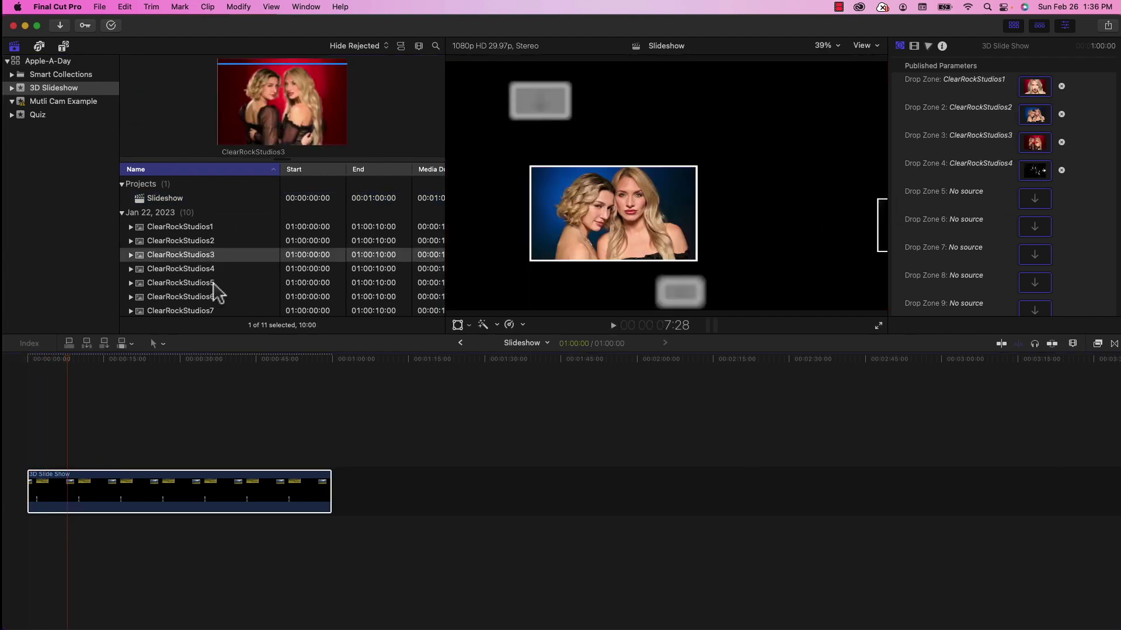
# Fill Drop Zones 5 through 9 with the matching ClearRockStudios5 through ClearRockStudios9 images and play the slideshow from the start.
pyautogui.moveTo(217, 292); pyautogui.dragTo(1008, 213)
pyautogui.moveTo(221, 245); pyautogui.dragTo(1037, 229)
pyautogui.scroll(-2, 212, 309)
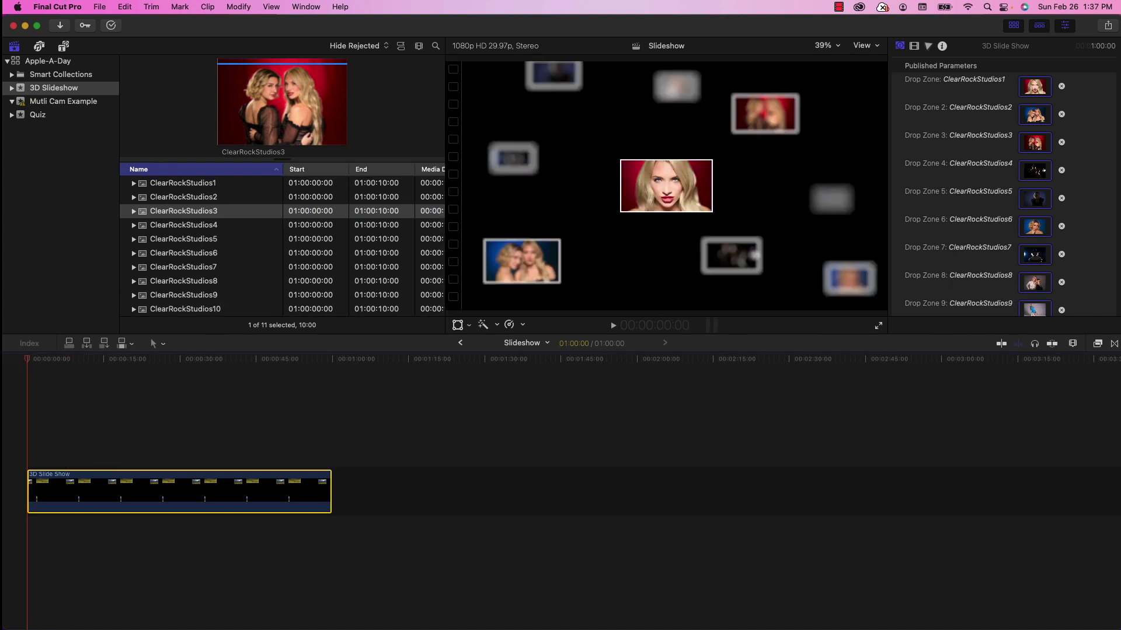
pyautogui.press('space')
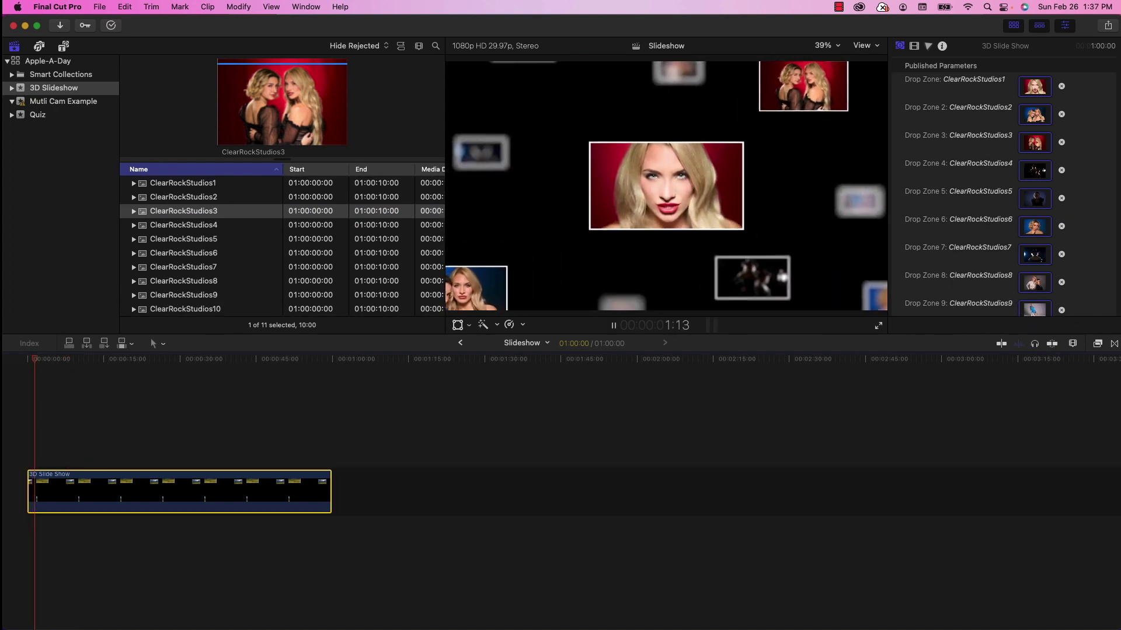